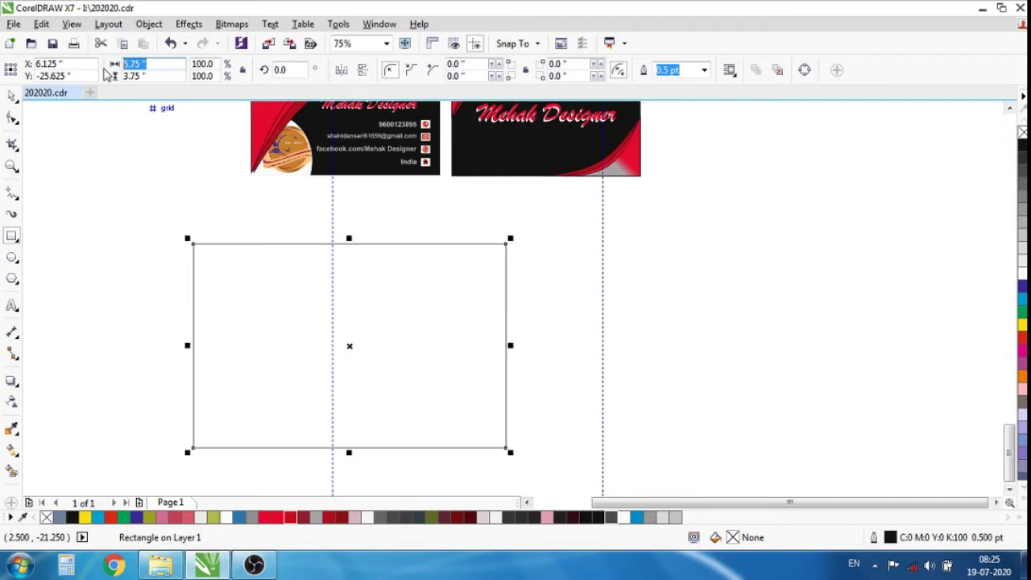
Set the selected rectangle's size to 88 mm wide by 55 mm high
{"action": "type", "text": "88"}
{"action": "double_click", "coordinate": [148, 75]}
{"action": "type", "text": "55"}
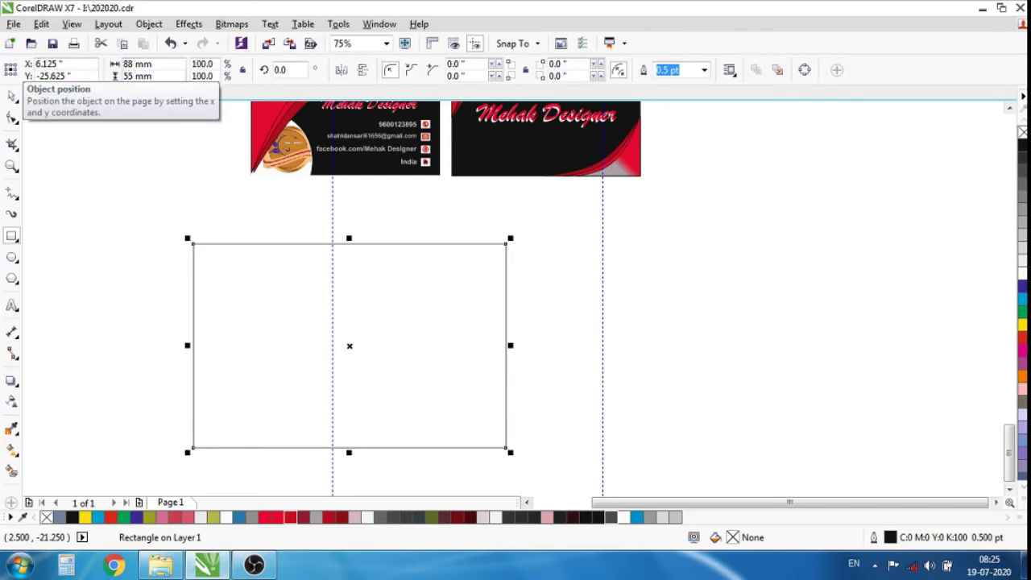
{"action": "type", "text": " mm"}
{"action": "key", "text": "Return"}
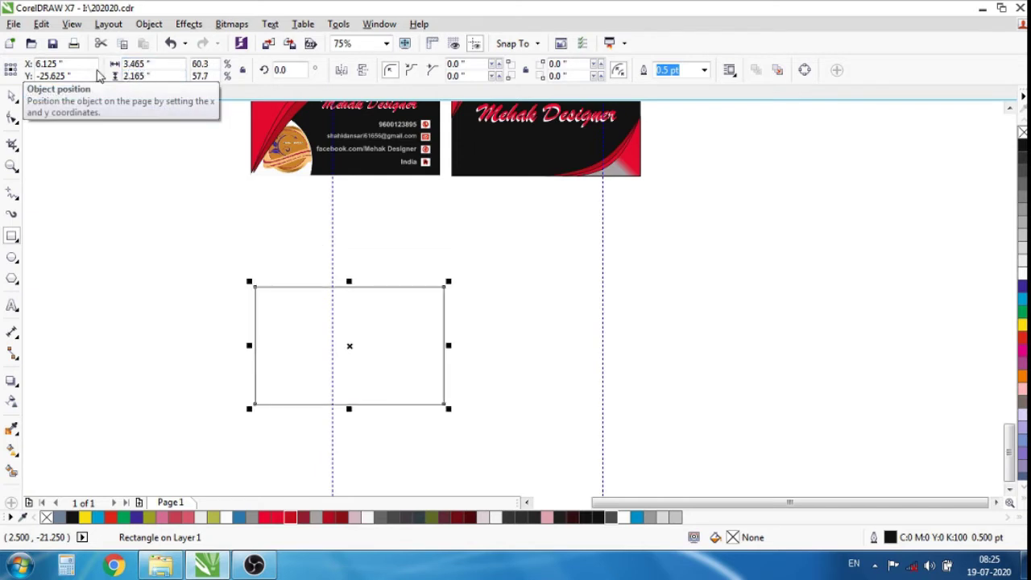
Move the resized rectangle up so it sits just beneath the finished front card
{"action": "key", "text": "space"}
{"action": "left_click", "coordinate": [262, 299]}
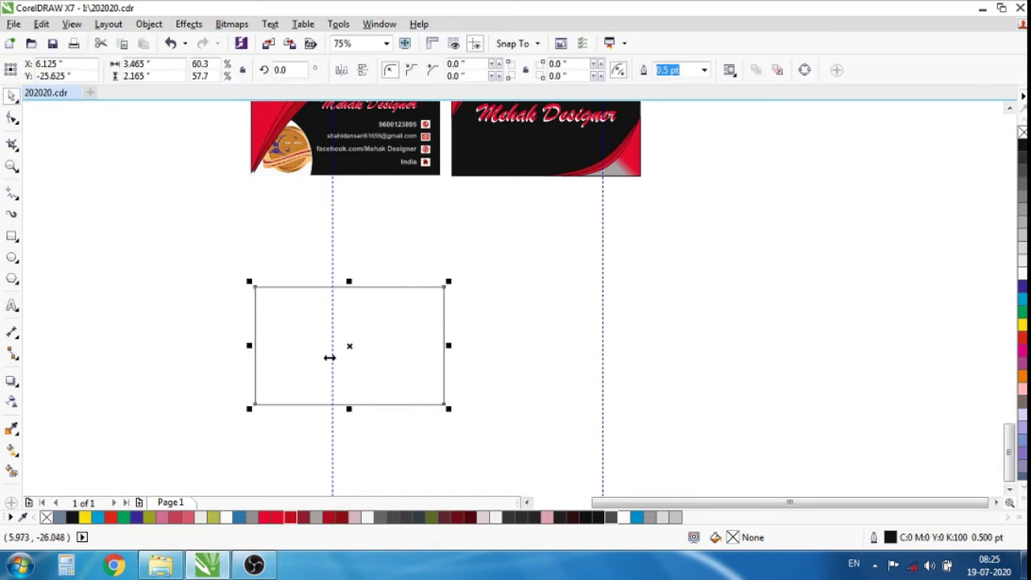
{"action": "left_click_drag", "start_coordinate": [330, 354], "coordinate": [319, 281]}
{"action": "scroll", "coordinate": [326, 270], "scroll_direction": "down", "scroll_amount": 2}
{"action": "scroll", "coordinate": [333, 253], "scroll_direction": "up", "scroll_amount": 2}
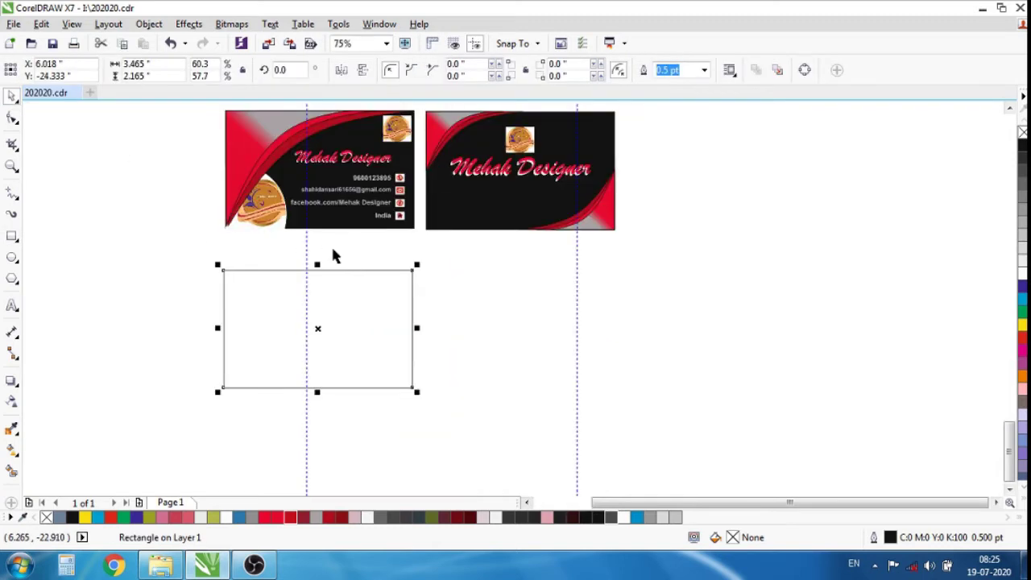
{"action": "mouse_move", "coordinate": [347, 319]}
{"action": "left_mouse_down"}
{"action": "mouse_move", "coordinate": [488, 324]}
{"action": "mouse_move", "coordinate": [341, 306]}
{"action": "left_mouse_up"}
{"action": "left_click", "coordinate": [292, 295]}
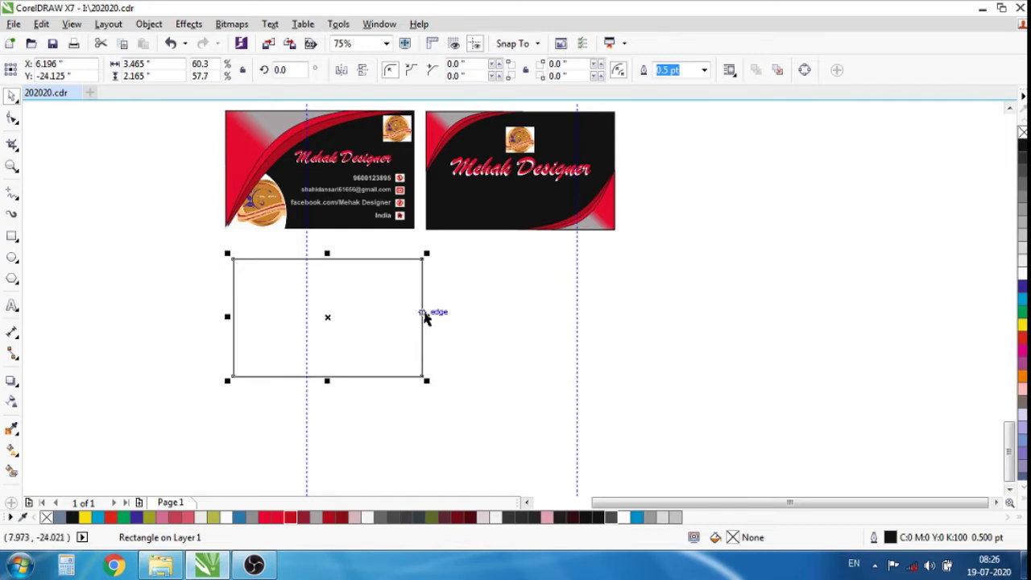
Make a narrower copy of the rectangle, about 3.04 inches wide, by stretching its right side inward while leaving the original
{"action": "scroll", "coordinate": [426, 317], "scroll_direction": "up", "scroll_amount": 3}
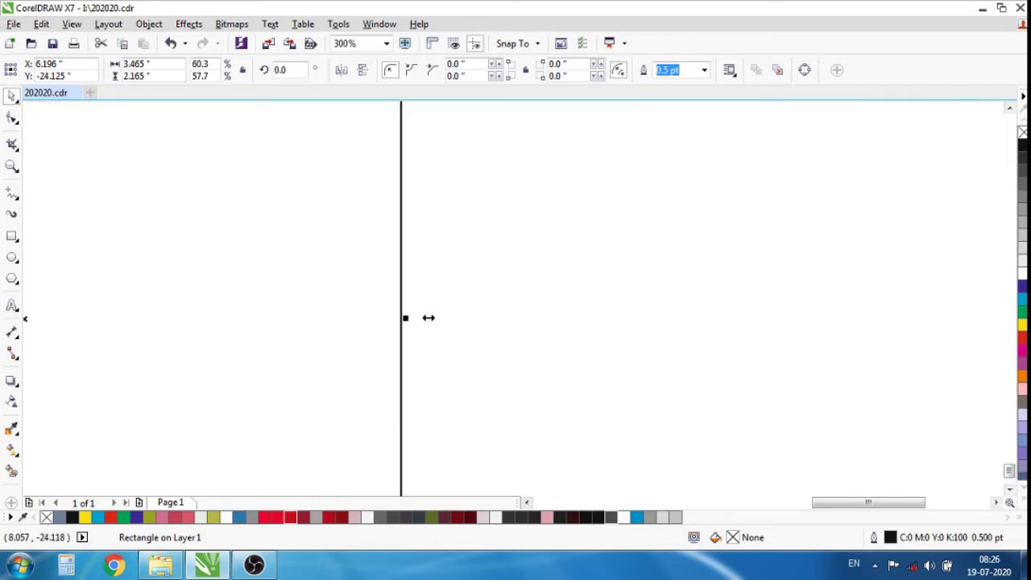
{"action": "scroll", "coordinate": [482, 311], "scroll_direction": "down", "scroll_amount": 2}
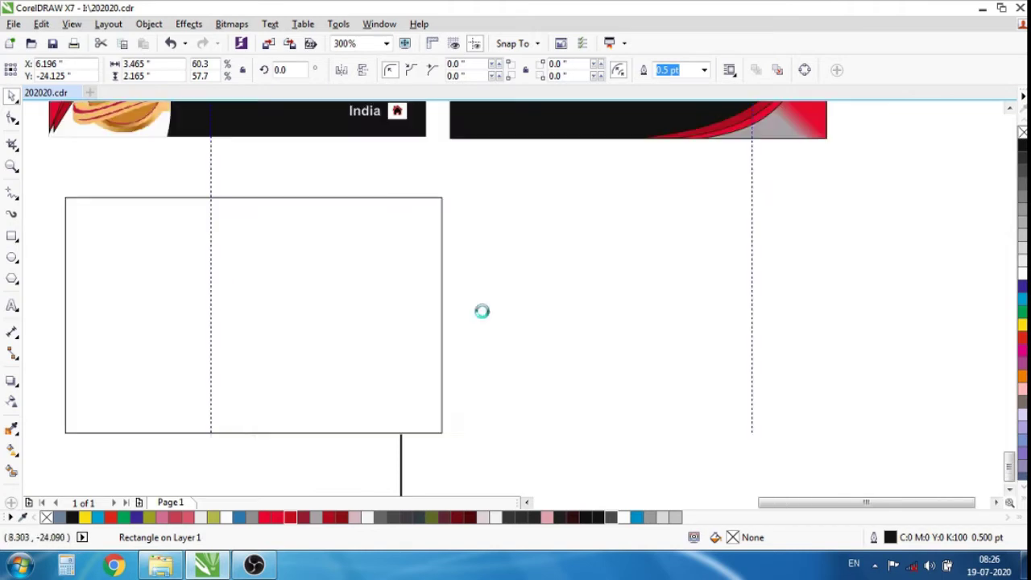
{"action": "left_click_drag", "start_coordinate": [443, 314], "coordinate": [401, 325]}
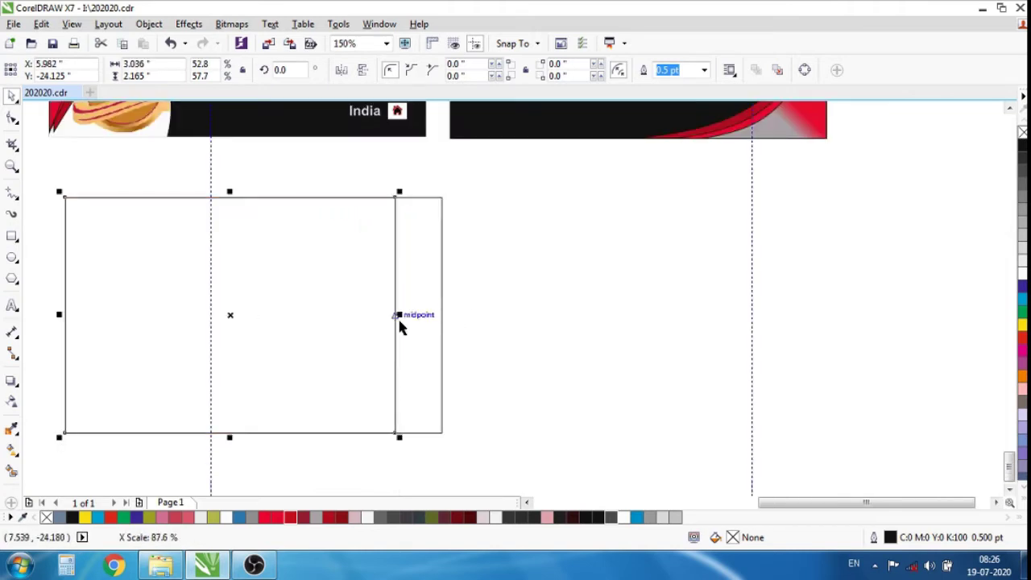
{"action": "scroll", "coordinate": [478, 322], "scroll_direction": "down", "scroll_amount": 2}
{"action": "scroll", "coordinate": [435, 322], "scroll_direction": "up", "scroll_amount": 2}
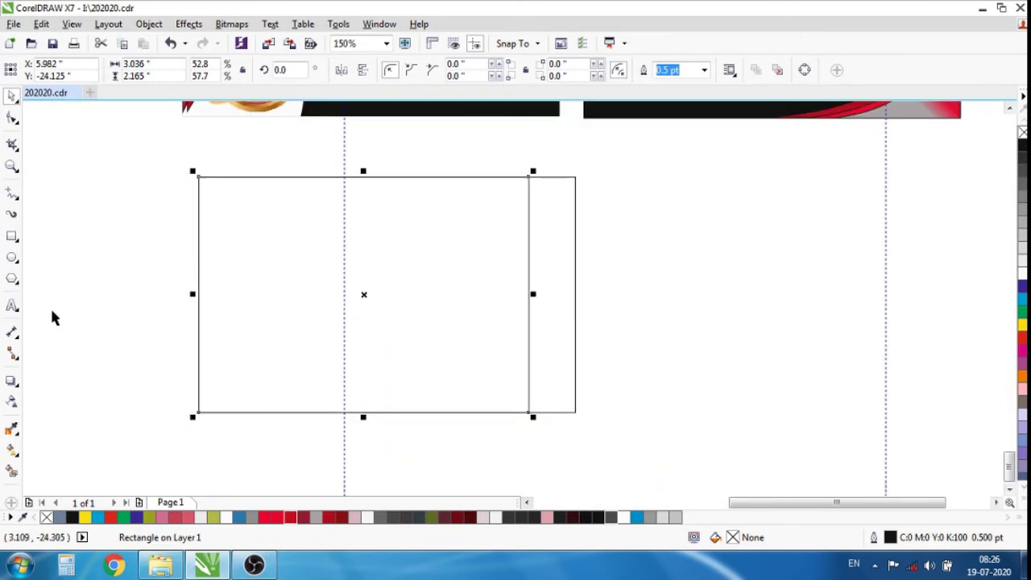
Convert the narrower rectangle to curves with the Shape tool active
{"action": "left_click", "coordinate": [12, 118]}
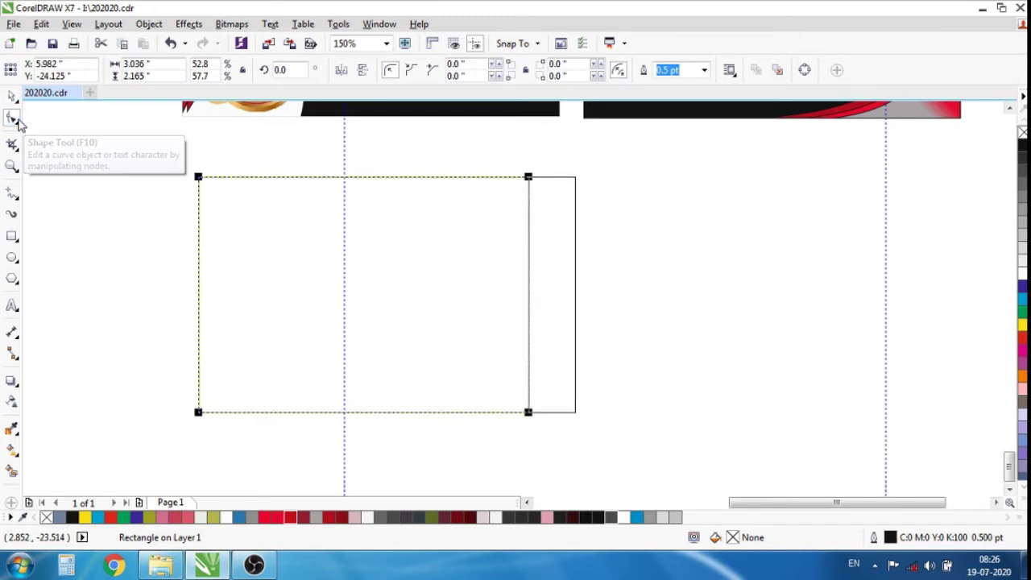
{"action": "right_click", "coordinate": [530, 305]}
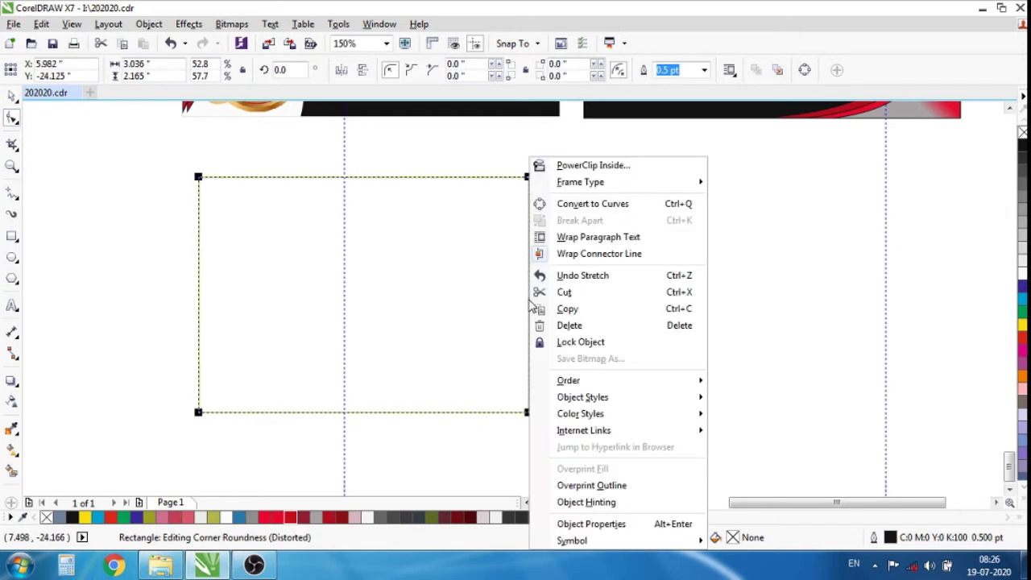
{"action": "left_click", "coordinate": [592, 204]}
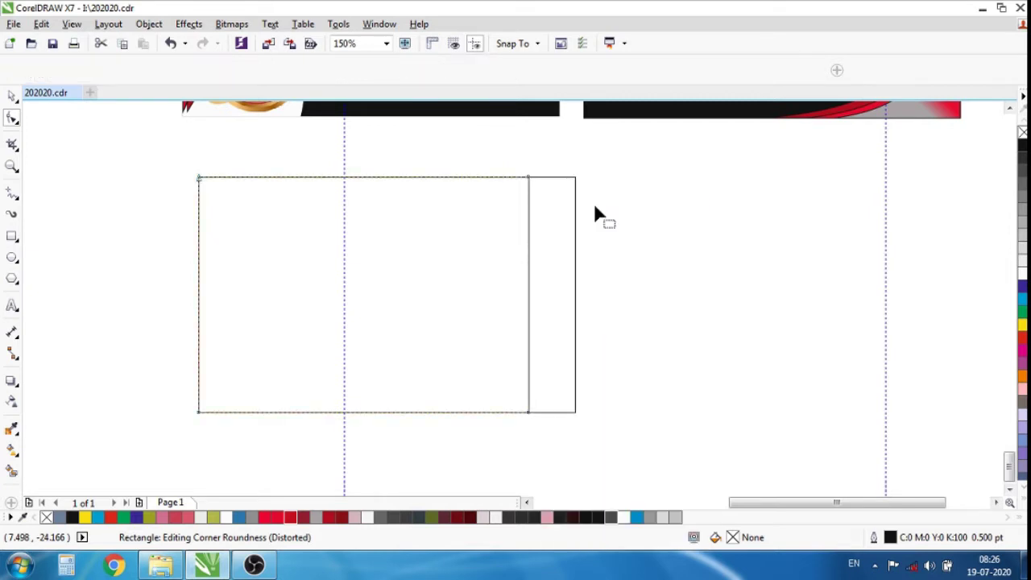
{"action": "left_click", "coordinate": [529, 302]}
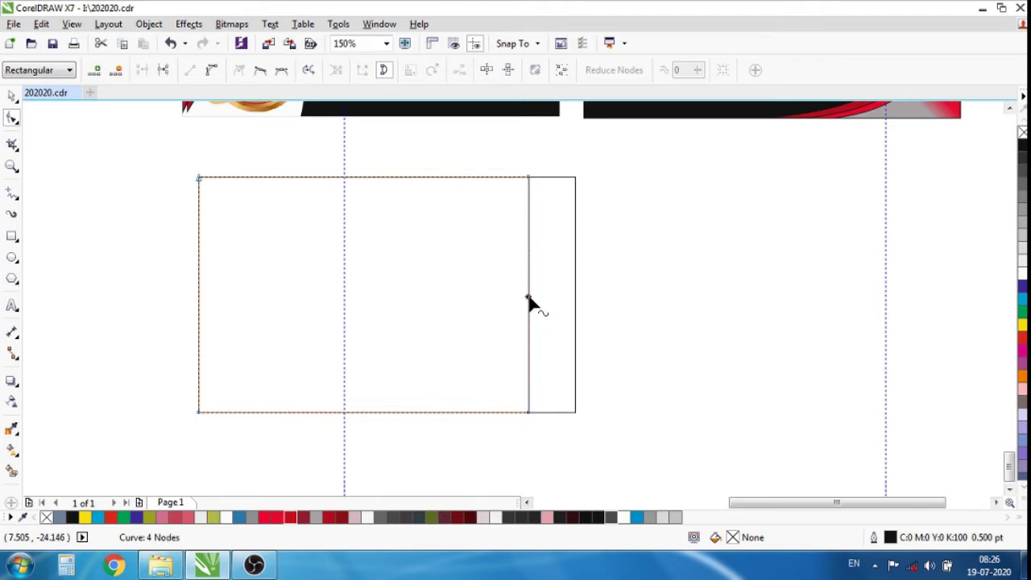
{"action": "right_click", "coordinate": [529, 302]}
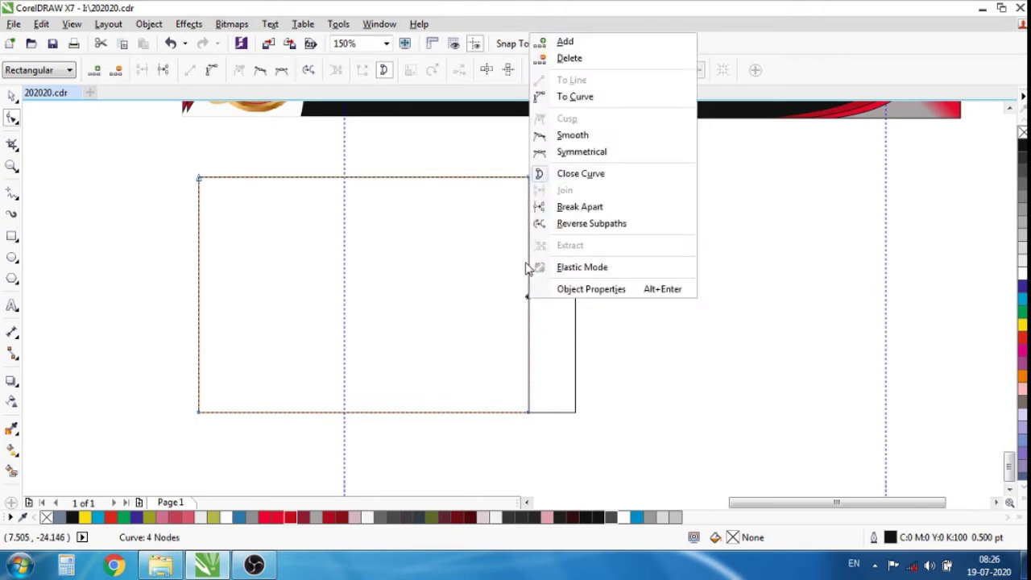
{"action": "left_click", "coordinate": [574, 96]}
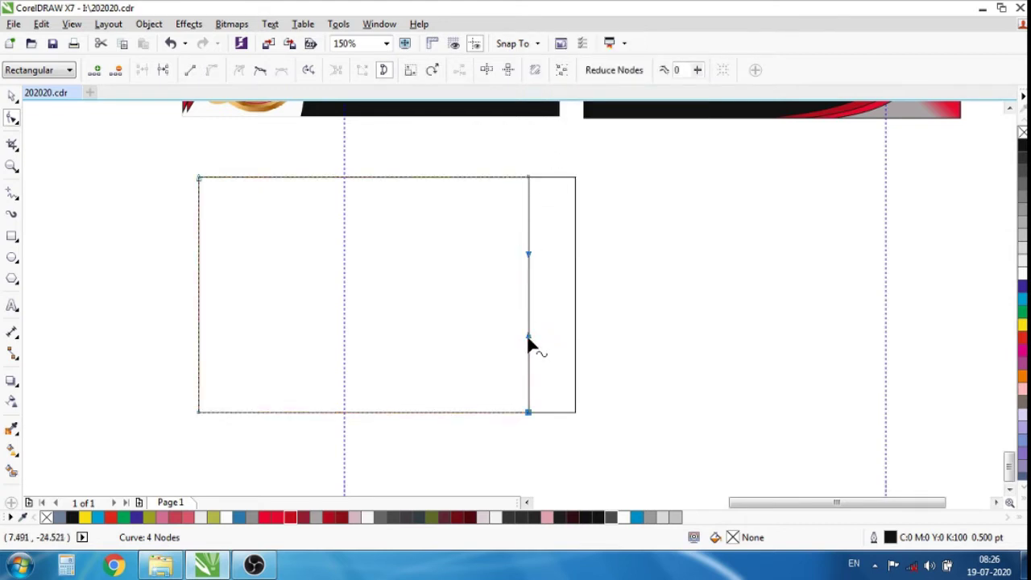
{"action": "mouse_move", "coordinate": [528, 334]}
{"action": "left_mouse_down"}
{"action": "mouse_move", "coordinate": [456, 327]}
{"action": "mouse_move", "coordinate": [528, 330]}
{"action": "left_mouse_up"}
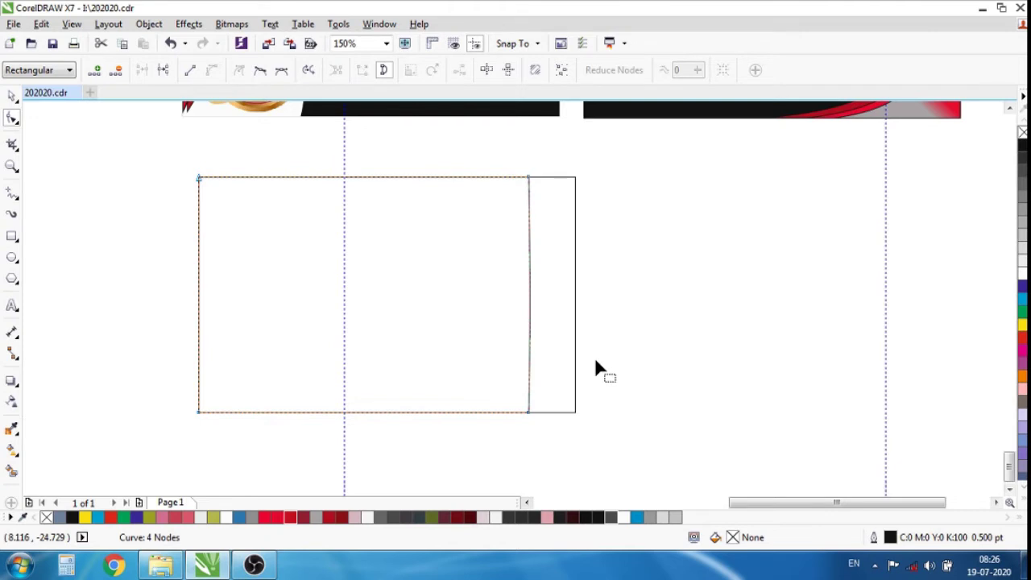
{"action": "key", "text": "ctrl+z"}
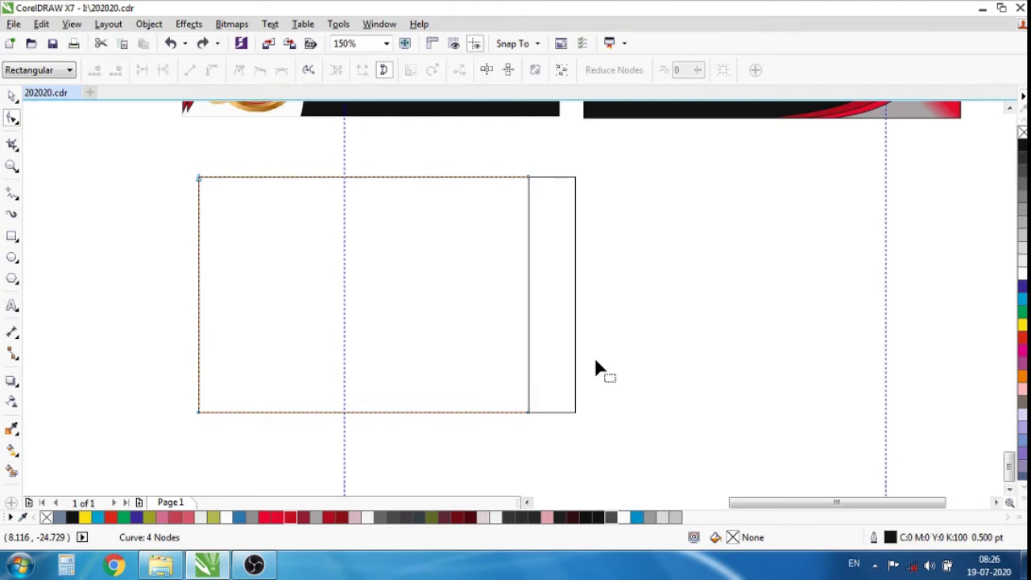
Convert the narrower shape's right edge to a curve and bend it inward with its lower handle
{"action": "left_click", "coordinate": [528, 296]}
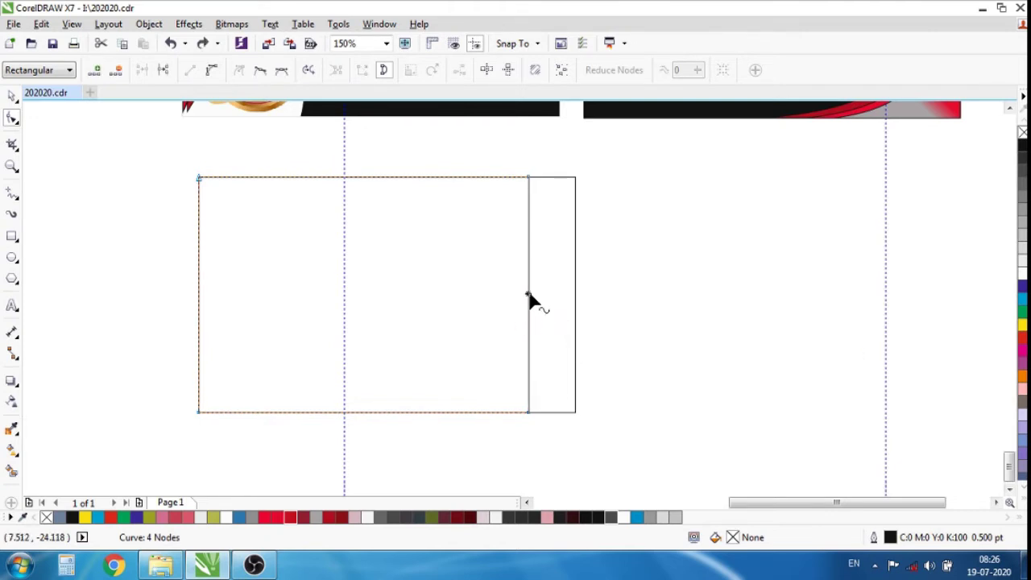
{"action": "right_click", "coordinate": [527, 295]}
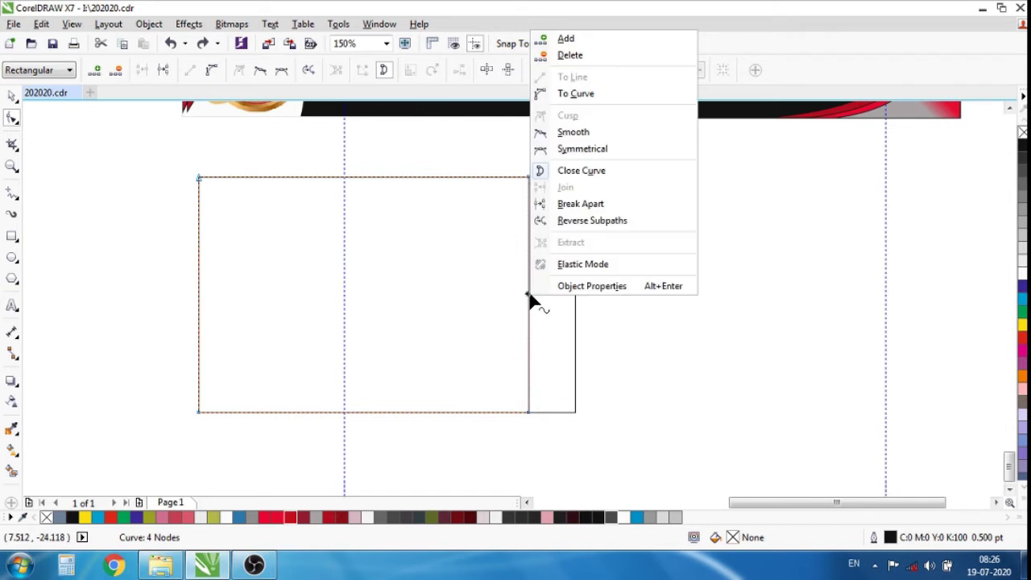
{"action": "left_click", "coordinate": [574, 94]}
{"action": "left_click_drag", "start_coordinate": [527, 338], "coordinate": [430, 334]}
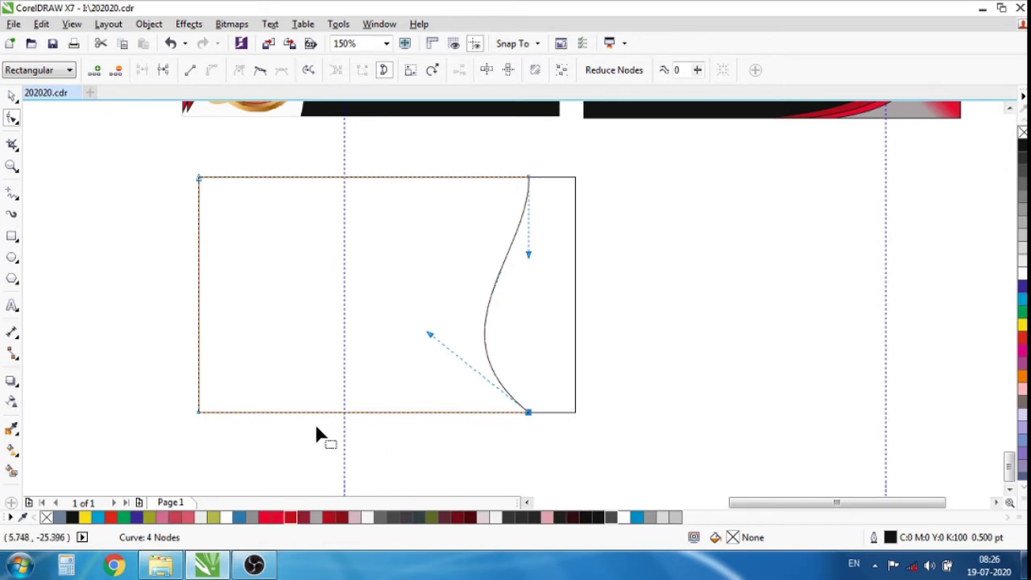
Move the curved edge's bottom node onto the card rectangle's lower-left corner
{"action": "scroll", "coordinate": [317, 432], "scroll_direction": "down", "scroll_amount": 2}
{"action": "scroll", "coordinate": [427, 368], "scroll_direction": "up", "scroll_amount": 2}
{"action": "scroll", "coordinate": [673, 399], "scroll_direction": "down", "scroll_amount": 4}
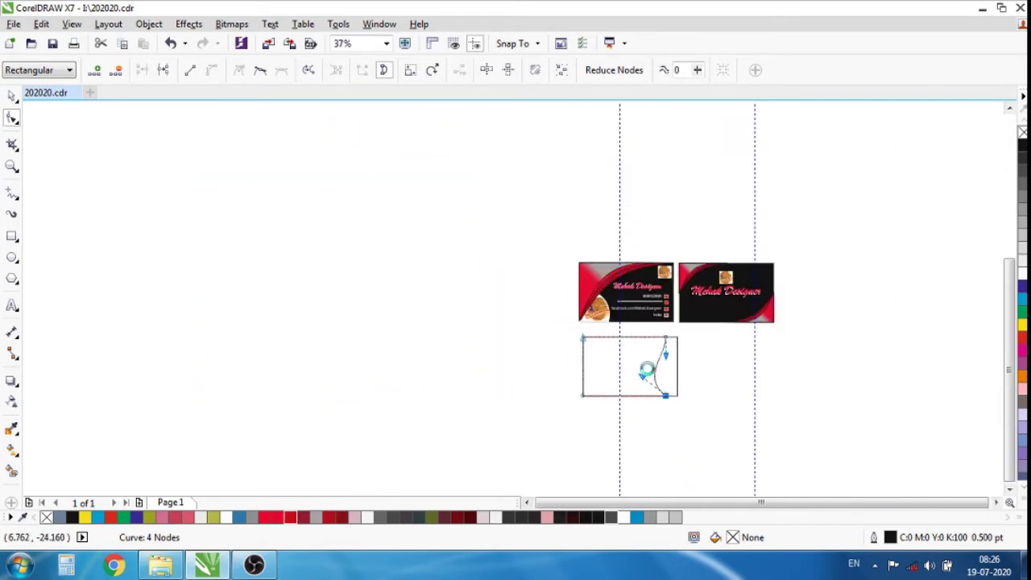
{"action": "scroll", "coordinate": [647, 375], "scroll_direction": "up", "scroll_amount": 2}
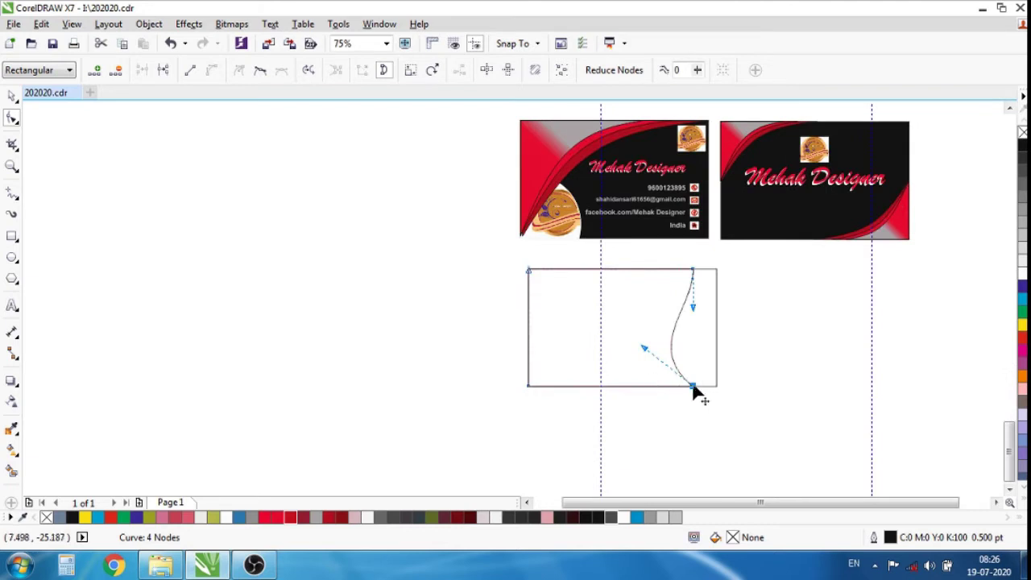
{"action": "scroll", "coordinate": [695, 393], "scroll_direction": "up", "scroll_amount": 6}
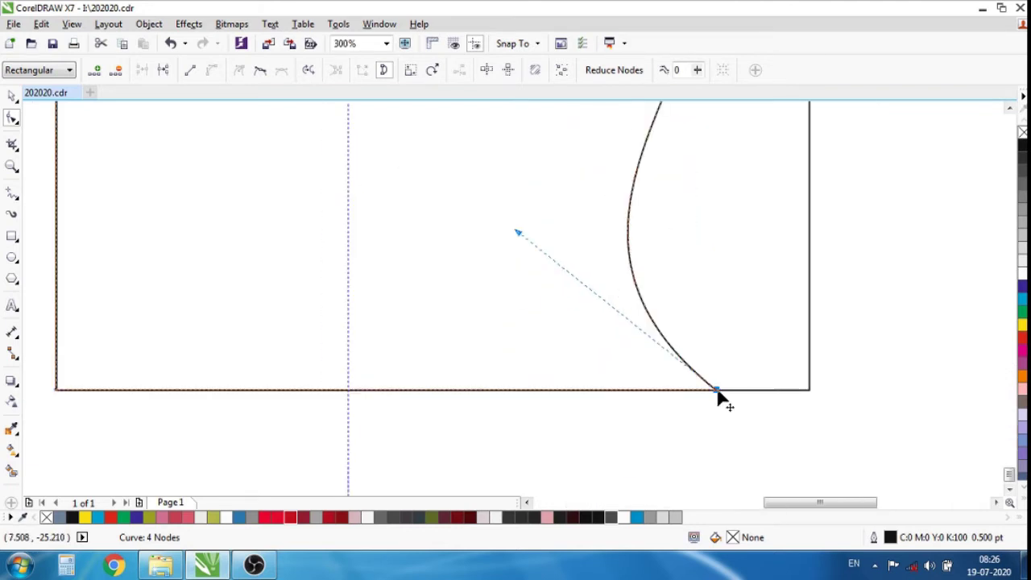
{"action": "left_click_drag", "start_coordinate": [717, 392], "coordinate": [58, 392]}
{"action": "scroll", "coordinate": [559, 338], "scroll_direction": "down", "scroll_amount": 3}
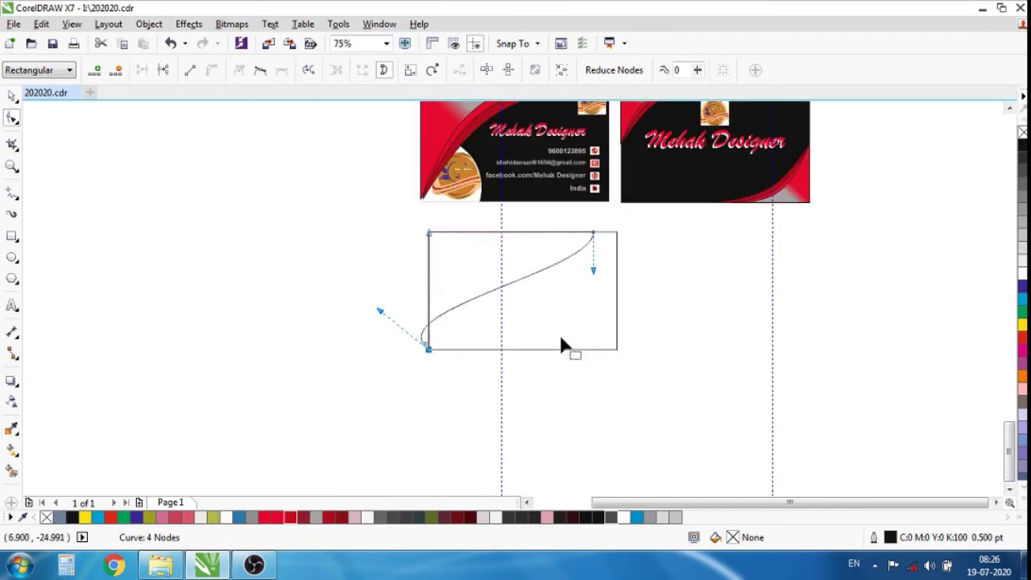
Move the curved edge's top node onto the card rectangle's upper-right corner
{"action": "scroll", "coordinate": [614, 229], "scroll_direction": "up", "scroll_amount": 6}
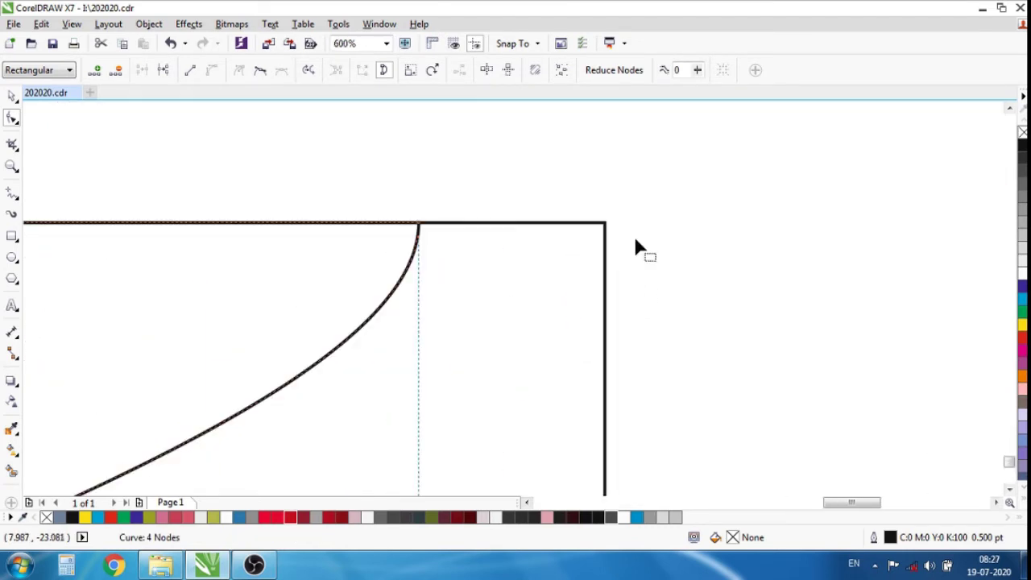
{"action": "left_click", "coordinate": [417, 223]}
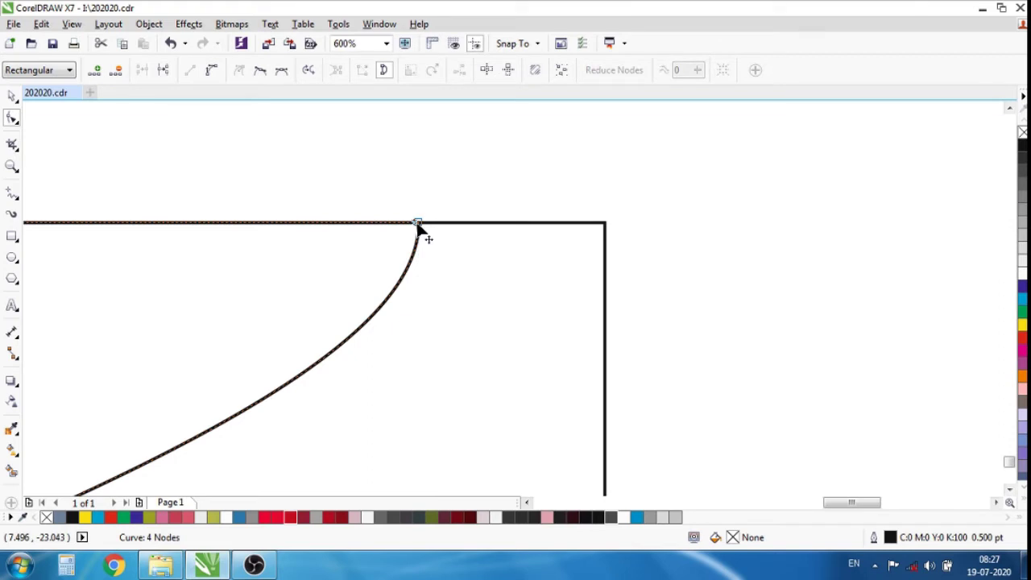
{"action": "left_click_drag", "start_coordinate": [418, 227], "coordinate": [605, 224]}
{"action": "scroll", "coordinate": [680, 193], "scroll_direction": "down", "scroll_amount": 4}
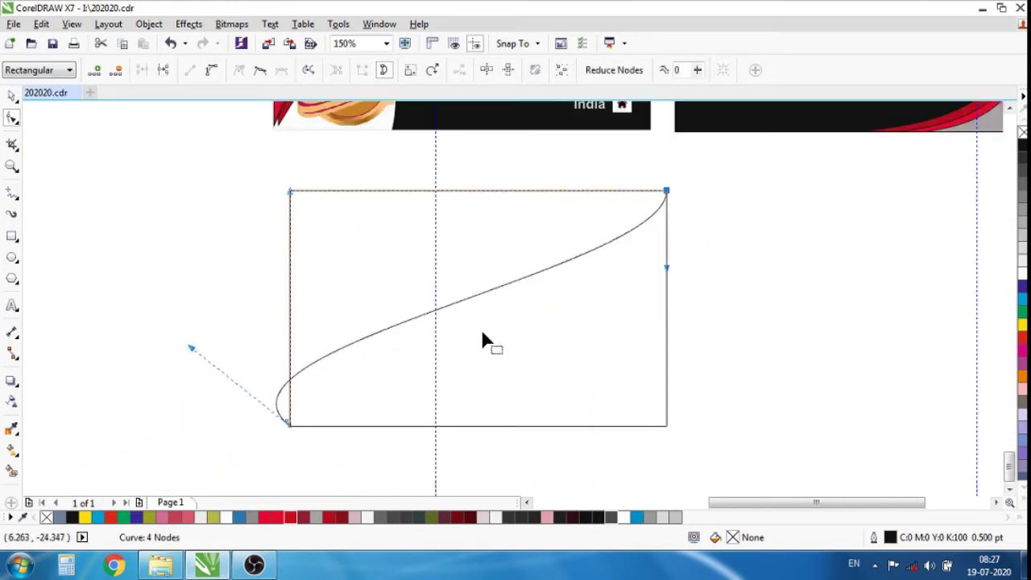
Bend the diagonal edge into an upward arc, aiming its upper handle left and its lower handle up into the card
{"action": "left_click_drag", "start_coordinate": [665, 267], "coordinate": [514, 177]}
{"action": "scroll", "coordinate": [567, 195], "scroll_direction": "down", "scroll_amount": 4}
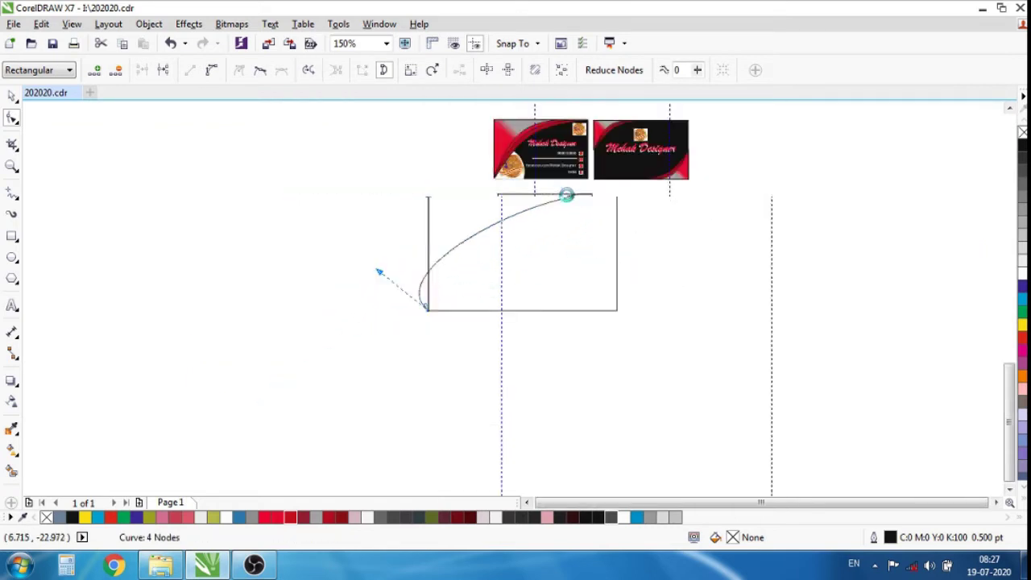
{"action": "scroll", "coordinate": [512, 228], "scroll_direction": "up", "scroll_amount": 2}
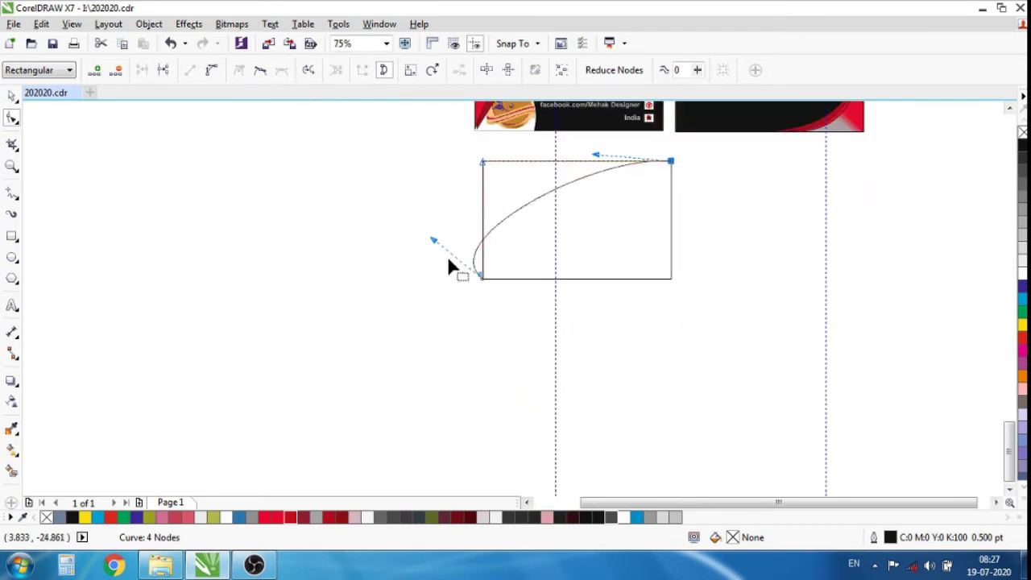
{"action": "left_click_drag", "start_coordinate": [432, 244], "coordinate": [513, 242]}
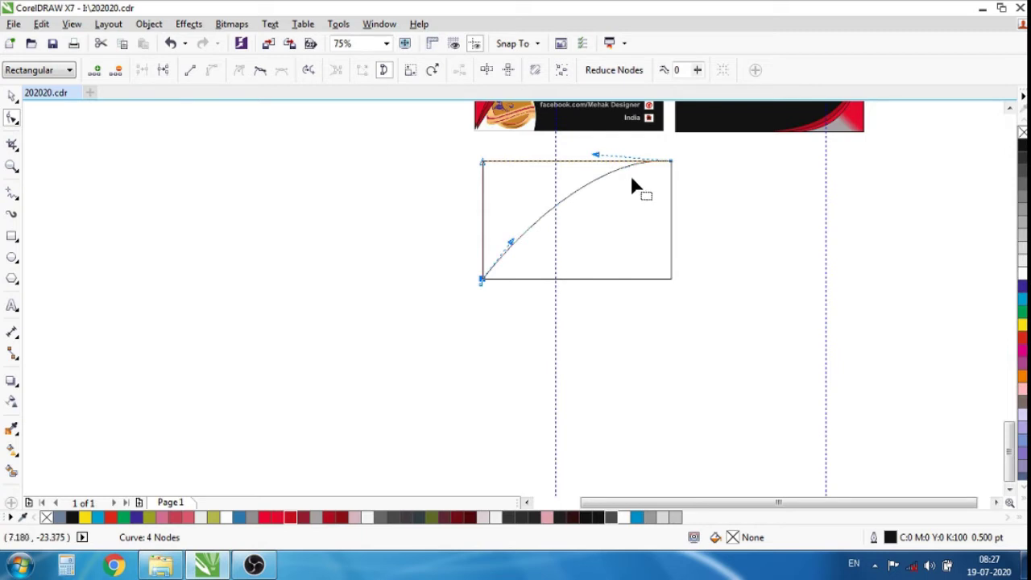
Lower the arc's upper handle slightly so the curve stays inside the card's top edge
{"action": "scroll", "coordinate": [630, 189], "scroll_direction": "up", "scroll_amount": 4}
{"action": "scroll", "coordinate": [699, 166], "scroll_direction": "down", "scroll_amount": 4}
{"action": "scroll", "coordinate": [679, 141], "scroll_direction": "up", "scroll_amount": 4}
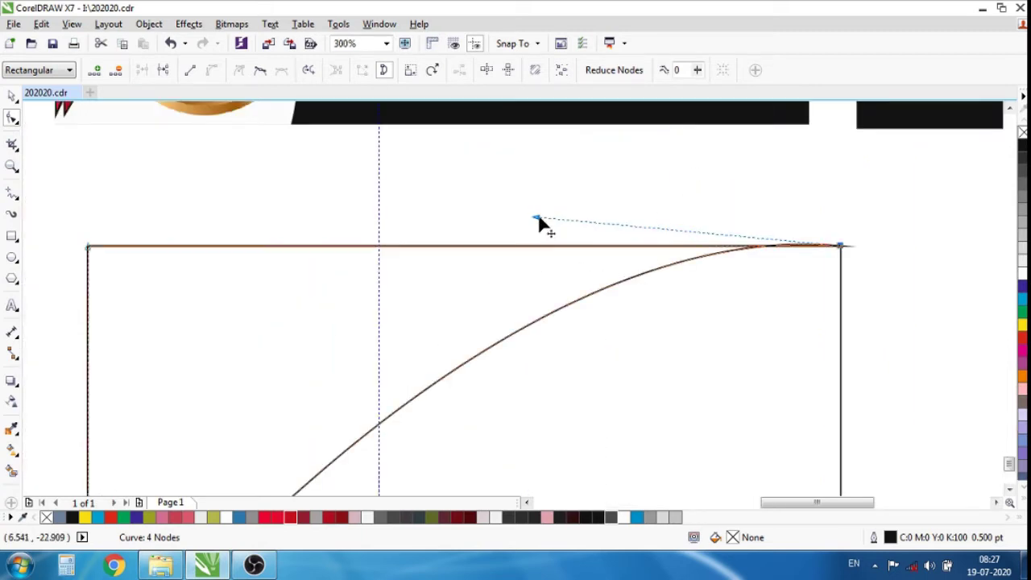
{"action": "left_click_drag", "start_coordinate": [539, 224], "coordinate": [528, 255]}
{"action": "scroll", "coordinate": [724, 172], "scroll_direction": "down", "scroll_amount": 4}
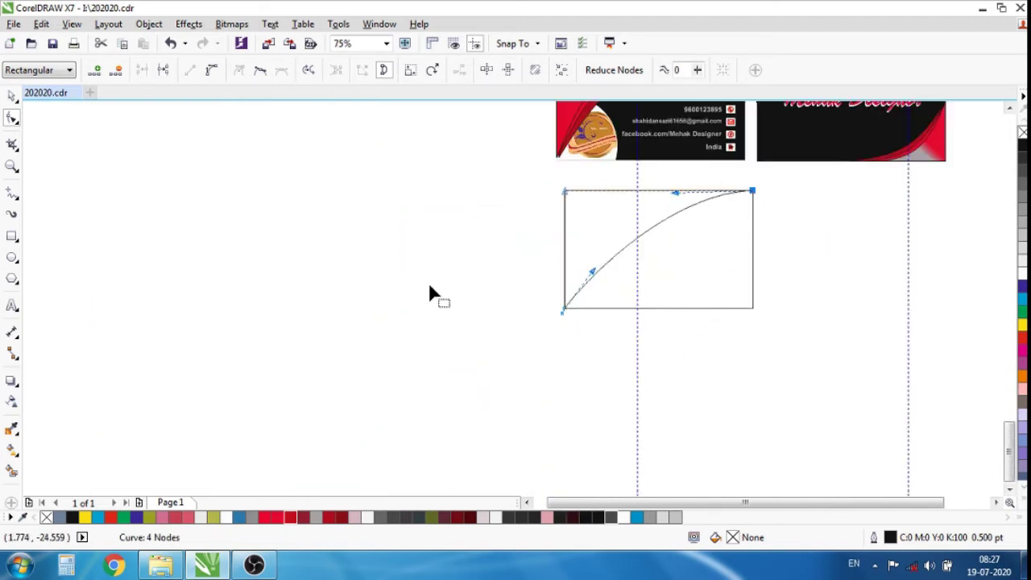
Fill the curved corner shape with dark red (R196 G16 B34)
{"action": "left_click", "coordinate": [12, 95]}
{"action": "left_click", "coordinate": [777, 251]}
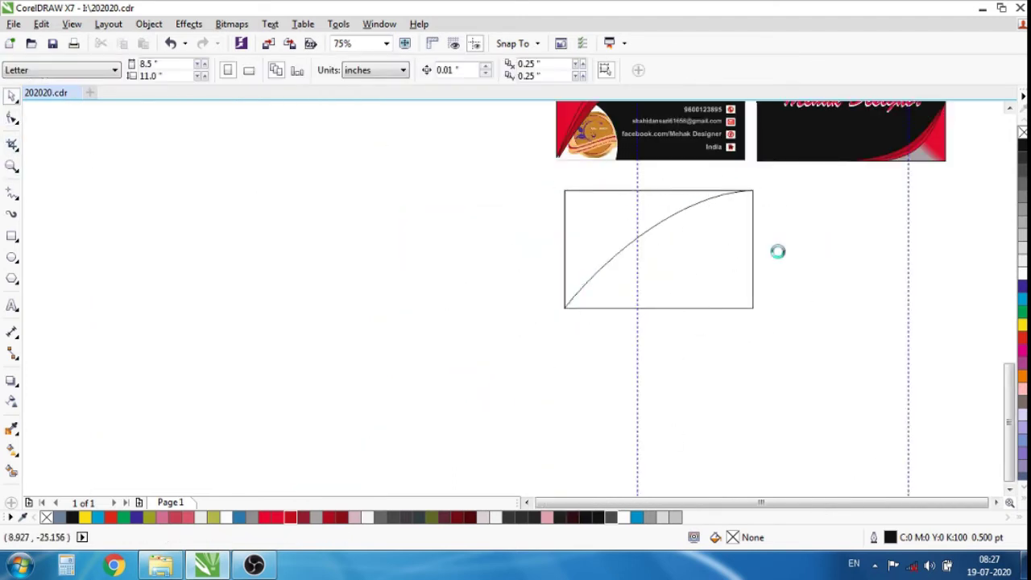
{"action": "scroll", "coordinate": [777, 251], "scroll_direction": "down", "scroll_amount": 2}
{"action": "scroll", "coordinate": [682, 327], "scroll_direction": "up", "scroll_amount": 2}
{"action": "left_click", "coordinate": [573, 316]}
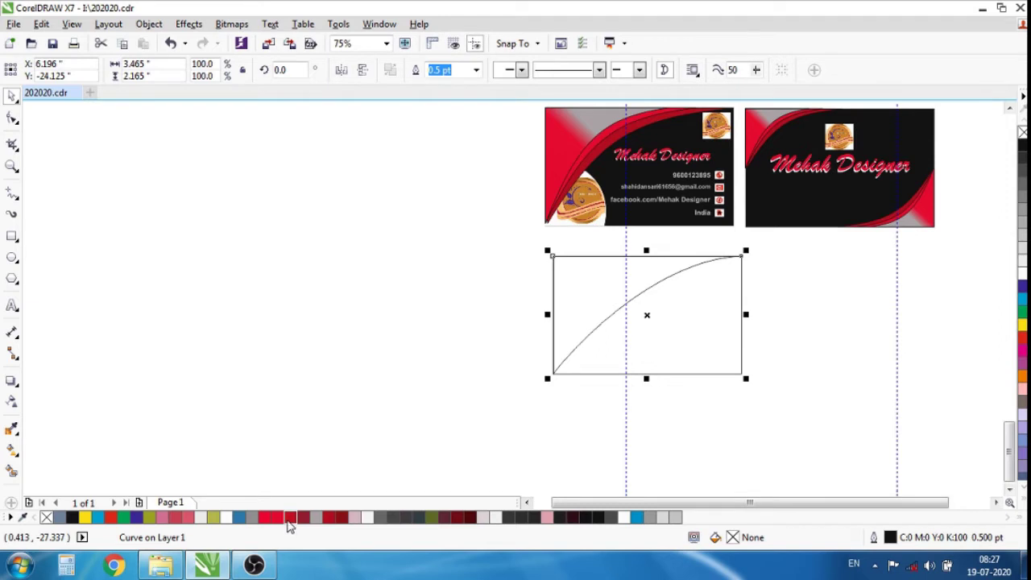
{"action": "left_click", "coordinate": [289, 519]}
{"action": "left_click", "coordinate": [404, 413]}
{"action": "left_click", "coordinate": [613, 282]}
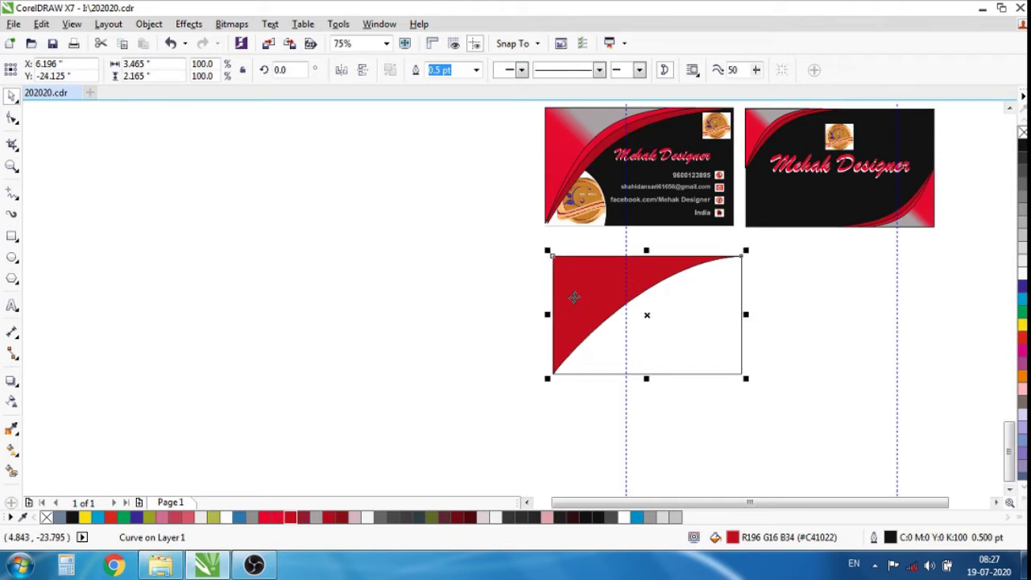
Duplicate the curved corner shape narrowed to about 80% width from its left edge, and fill the copy with red R178 G14 B33
{"action": "left_click_drag", "start_coordinate": [745, 316], "coordinate": [708, 315]}
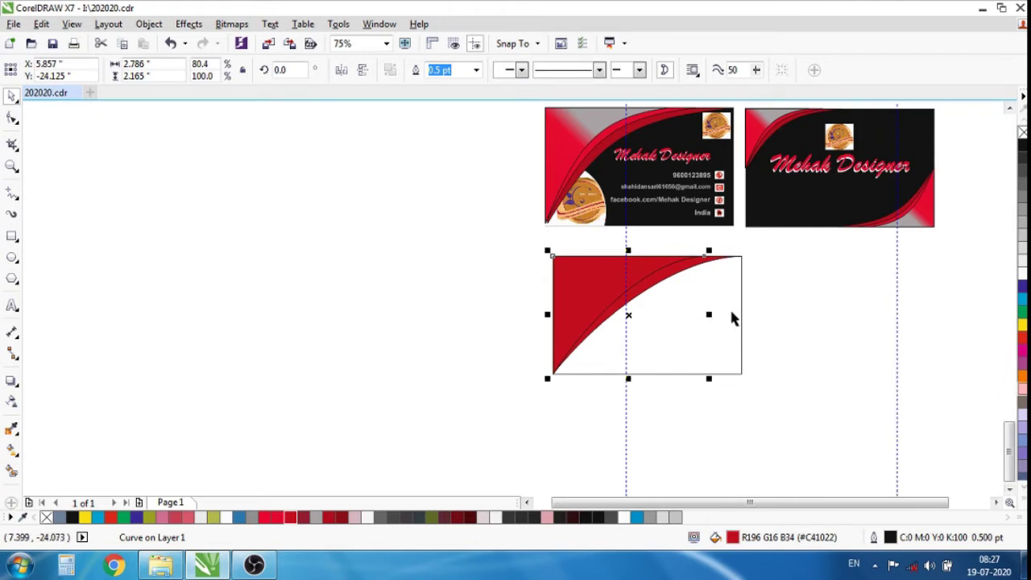
{"action": "scroll", "coordinate": [706, 277], "scroll_direction": "up", "scroll_amount": 2}
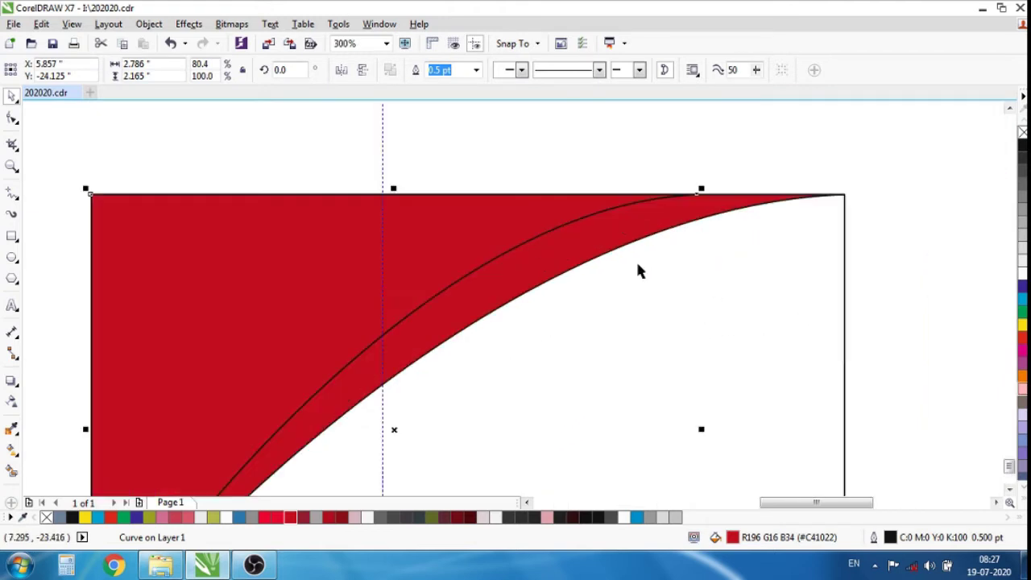
{"action": "scroll", "coordinate": [728, 196], "scroll_direction": "down", "scroll_amount": 1}
{"action": "left_click", "coordinate": [491, 265]}
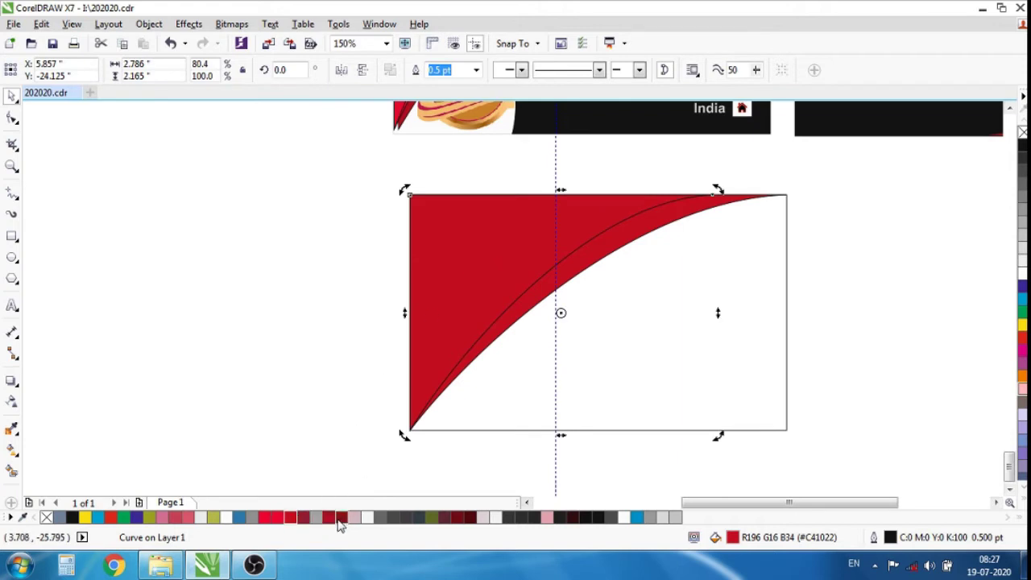
{"action": "left_click", "coordinate": [331, 517]}
{"action": "left_click", "coordinate": [300, 374]}
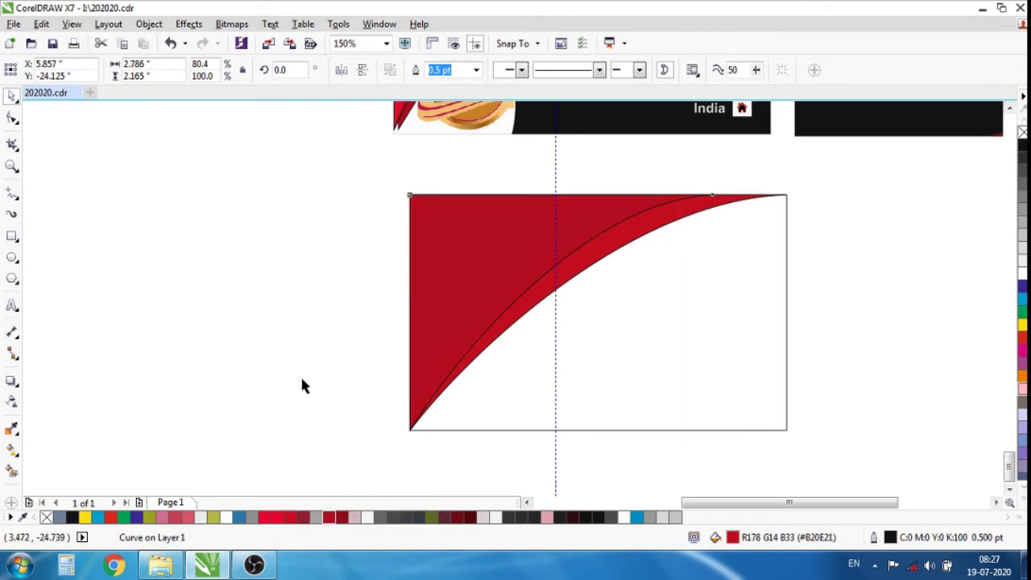
Add a third curved copy narrowed to about 2.21" wide, keeping its left edge on the card's left side
{"action": "left_click", "coordinate": [497, 258]}
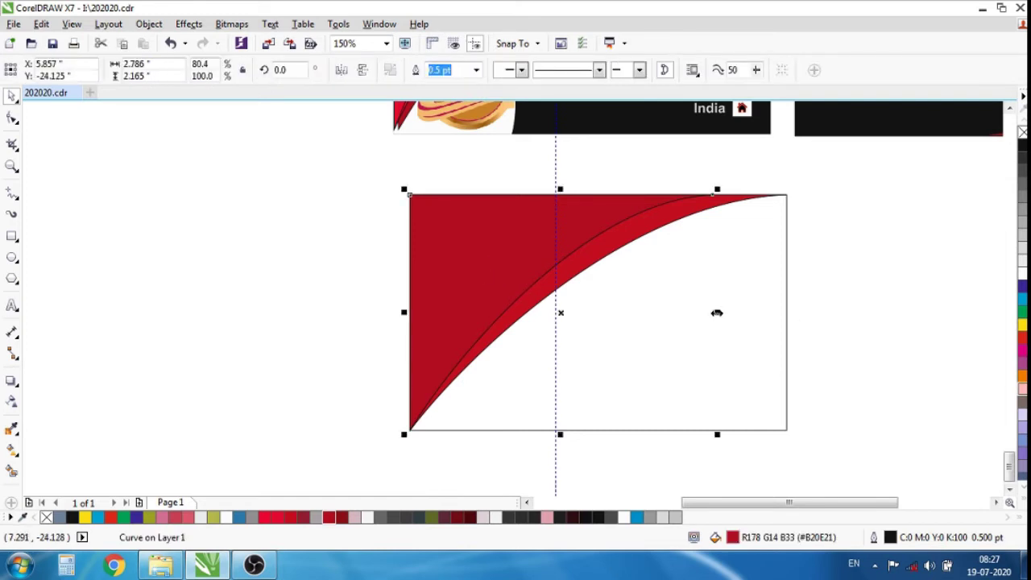
{"action": "left_click_drag", "start_coordinate": [717, 312], "coordinate": [654, 331]}
{"action": "left_click", "coordinate": [382, 274]}
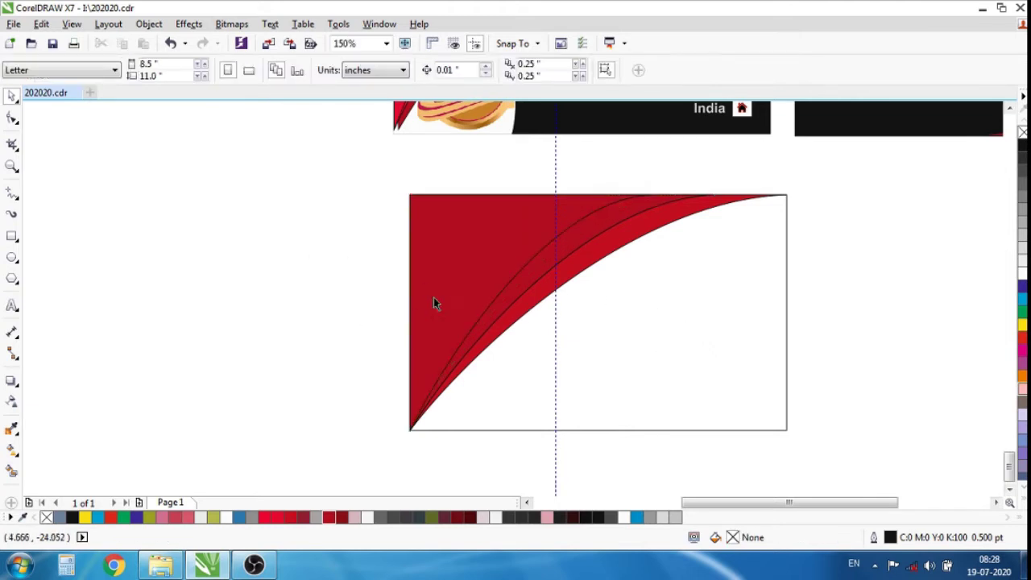
Apply a red-to-white linear gradient to the narrowest curved shape, running diagonally from its left edge up toward the top right
{"action": "left_click", "coordinate": [433, 297]}
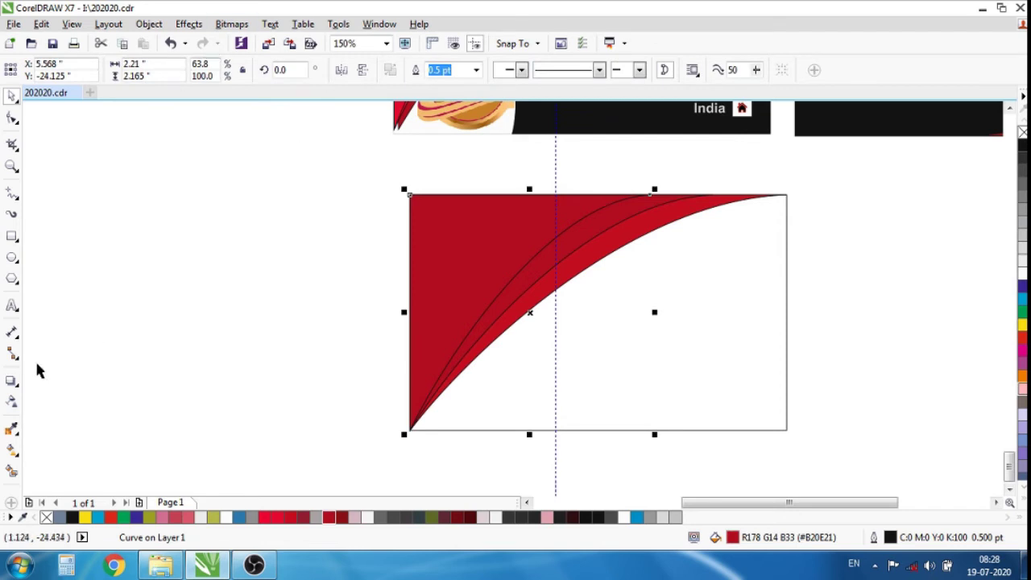
{"action": "left_click", "coordinate": [19, 459]}
{"action": "left_click", "coordinate": [74, 448]}
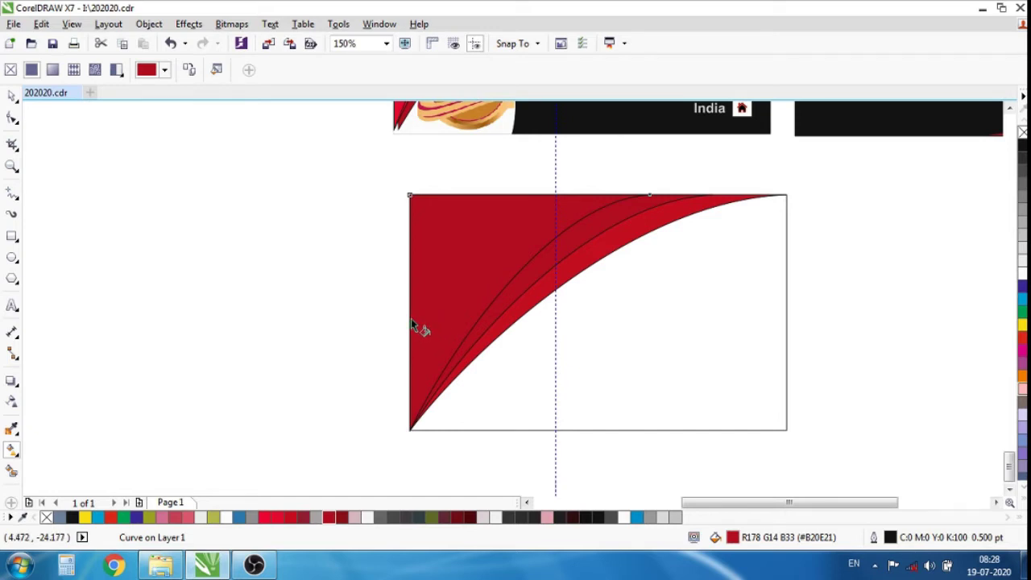
{"action": "scroll", "coordinate": [411, 323], "scroll_direction": "up", "scroll_amount": 4}
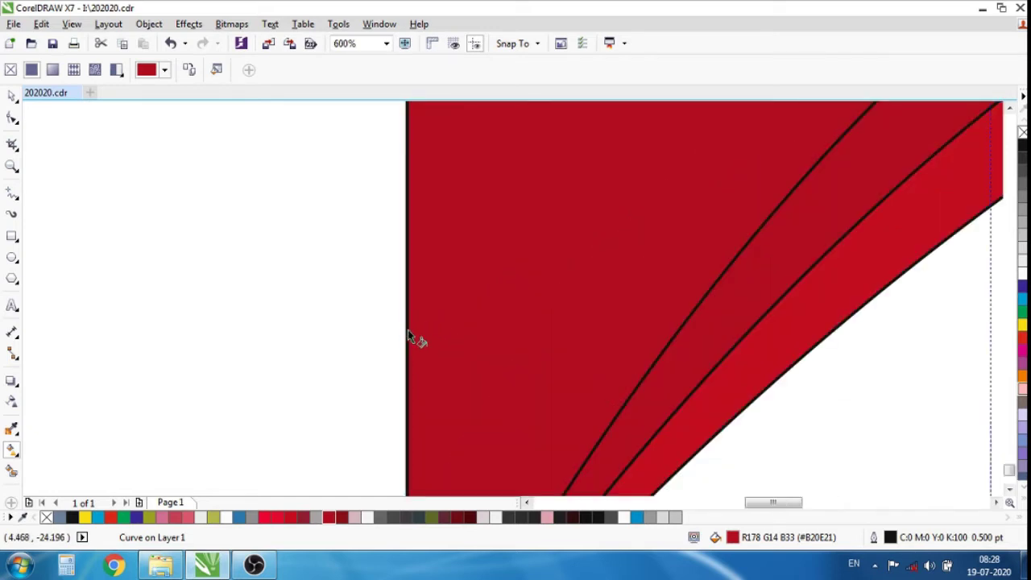
{"action": "left_click_drag", "start_coordinate": [407, 329], "coordinate": [570, 198]}
{"action": "scroll", "coordinate": [540, 258], "scroll_direction": "down", "scroll_amount": 4}
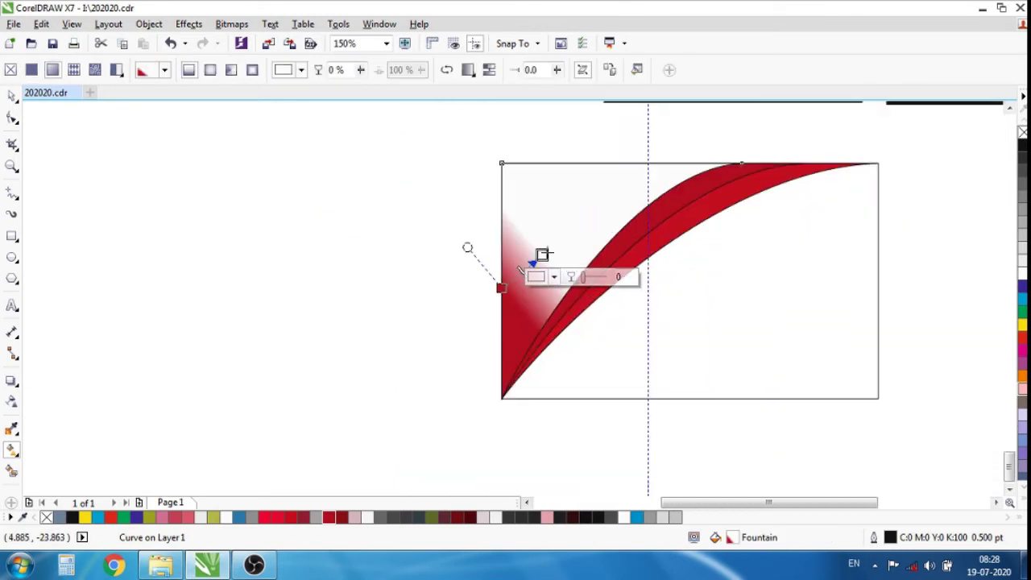
{"action": "left_click_drag", "start_coordinate": [542, 254], "coordinate": [585, 211]}
{"action": "scroll", "coordinate": [571, 244], "scroll_direction": "down", "scroll_amount": 2}
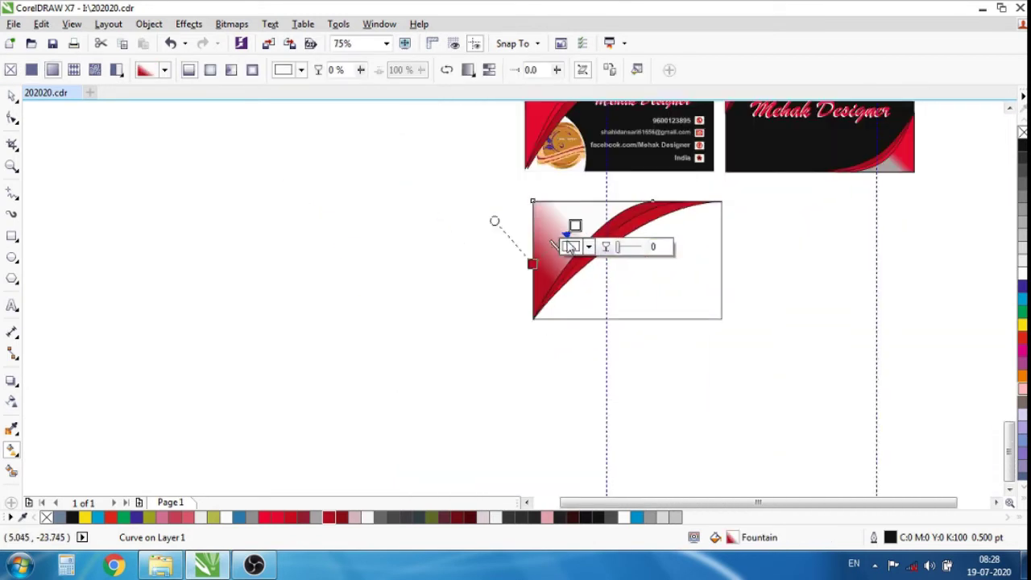
Change the gradient's white end color to gray, following the reference card's corner
{"action": "scroll", "coordinate": [563, 248], "scroll_direction": "down", "scroll_amount": 2}
{"action": "scroll", "coordinate": [554, 242], "scroll_direction": "up", "scroll_amount": 2}
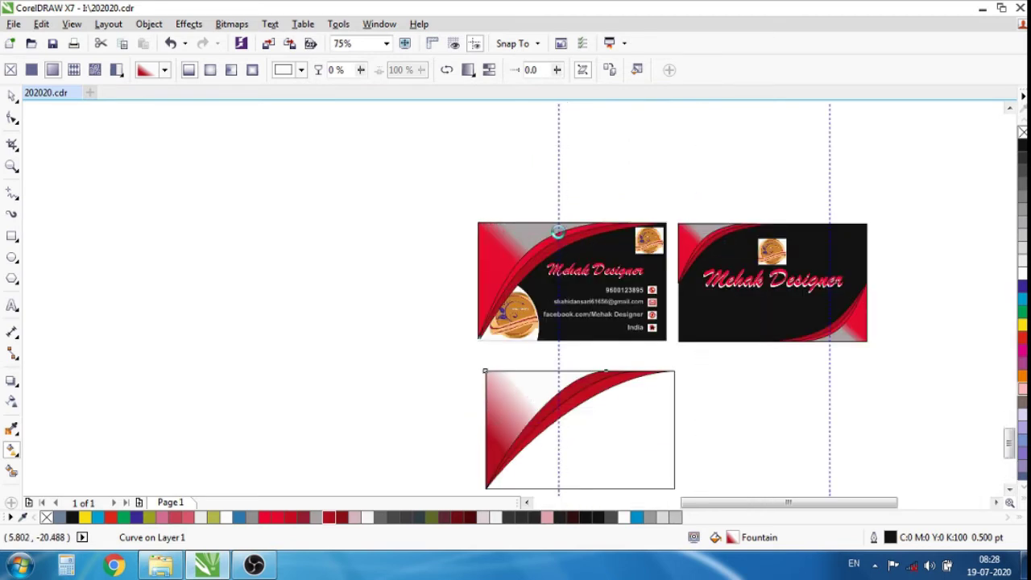
{"action": "scroll", "coordinate": [557, 231], "scroll_direction": "up", "scroll_amount": 2}
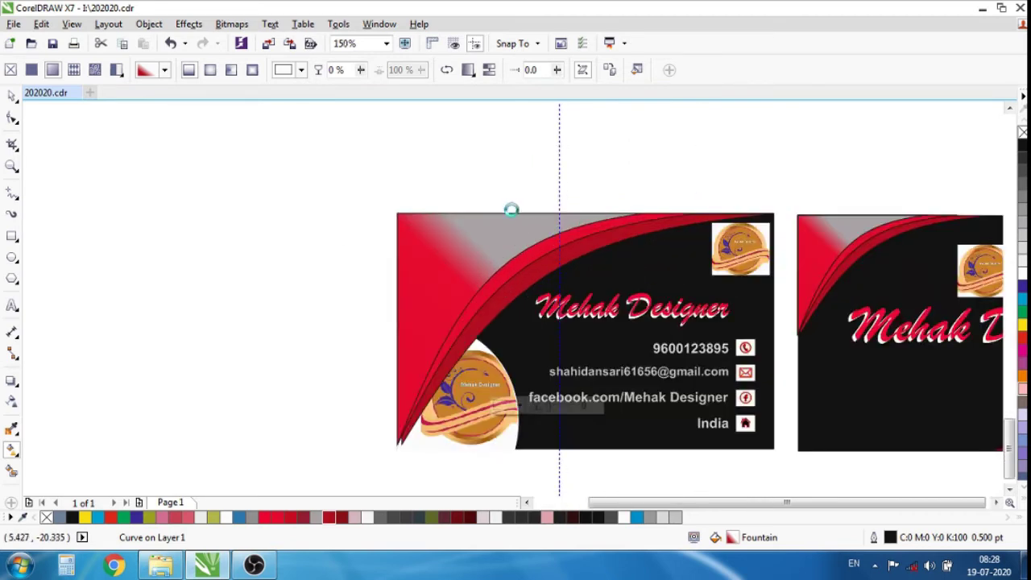
{"action": "scroll", "coordinate": [510, 211], "scroll_direction": "down", "scroll_amount": 3}
{"action": "scroll", "coordinate": [523, 310], "scroll_direction": "up", "scroll_amount": 3}
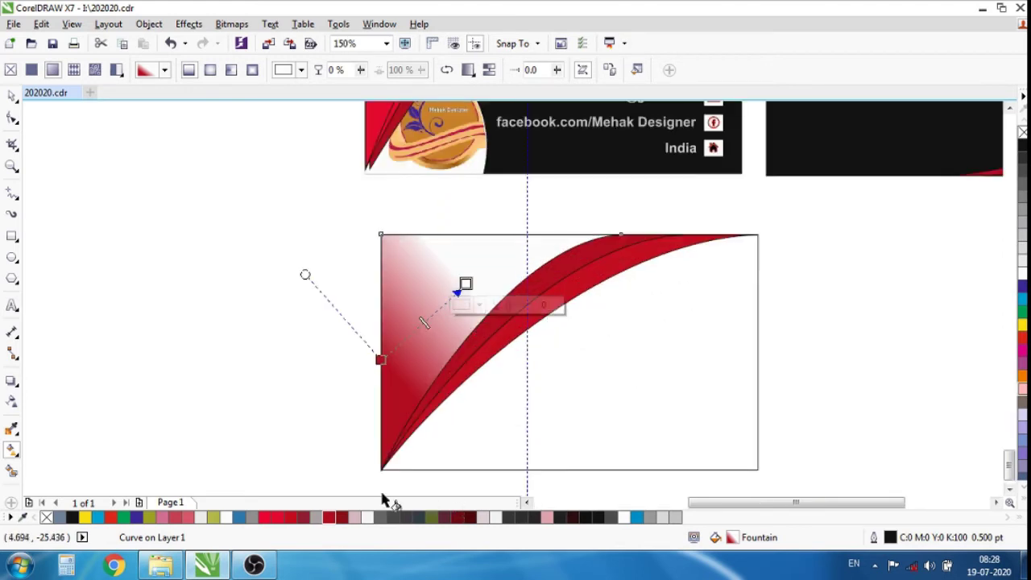
{"action": "left_click", "coordinate": [250, 517]}
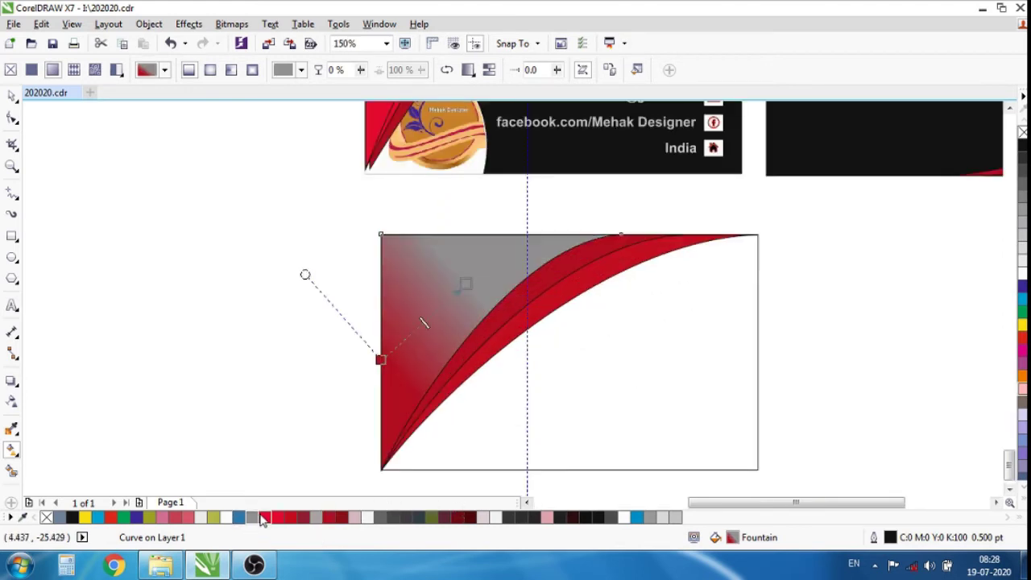
Compare the gradient with the reference card and extend its gray end node farther toward the upper right
{"action": "scroll", "coordinate": [525, 171], "scroll_direction": "down", "scroll_amount": 3}
{"action": "scroll", "coordinate": [528, 167], "scroll_direction": "up", "scroll_amount": 3}
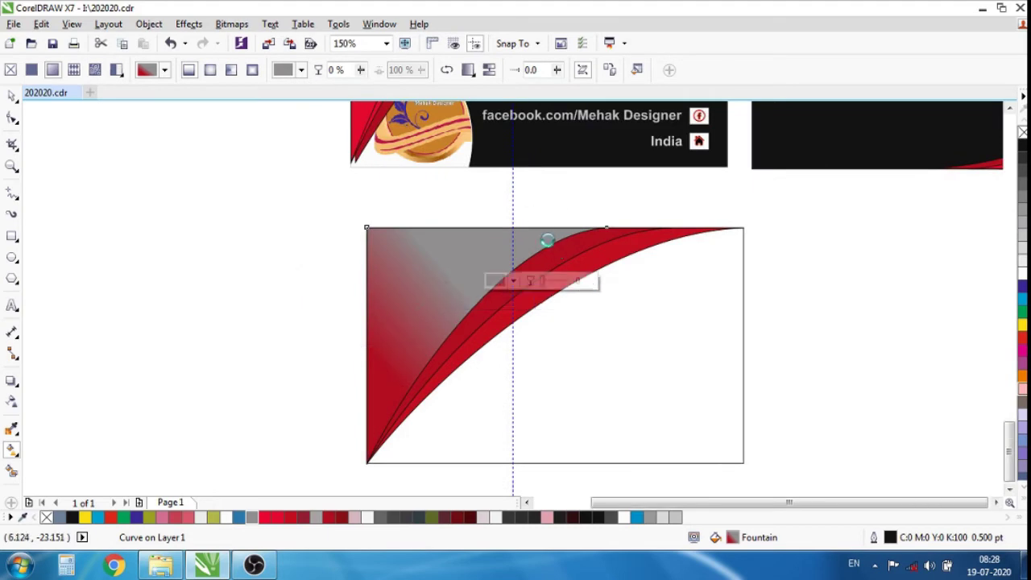
{"action": "scroll", "coordinate": [531, 165], "scroll_direction": "down", "scroll_amount": 3}
{"action": "scroll", "coordinate": [535, 158], "scroll_direction": "up", "scroll_amount": 3}
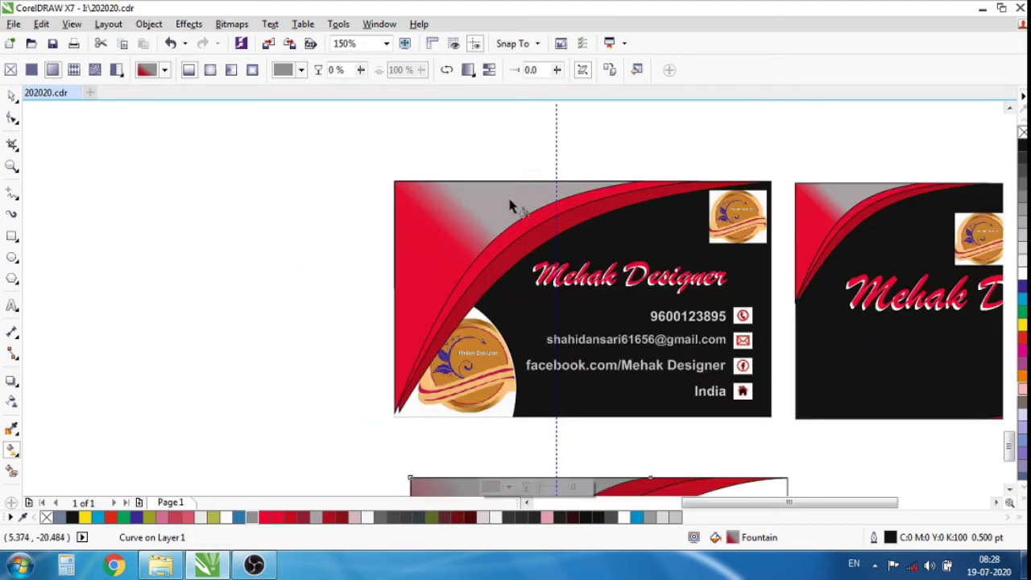
{"action": "scroll", "coordinate": [510, 204], "scroll_direction": "down", "scroll_amount": 3}
{"action": "scroll", "coordinate": [516, 278], "scroll_direction": "up", "scroll_amount": 4}
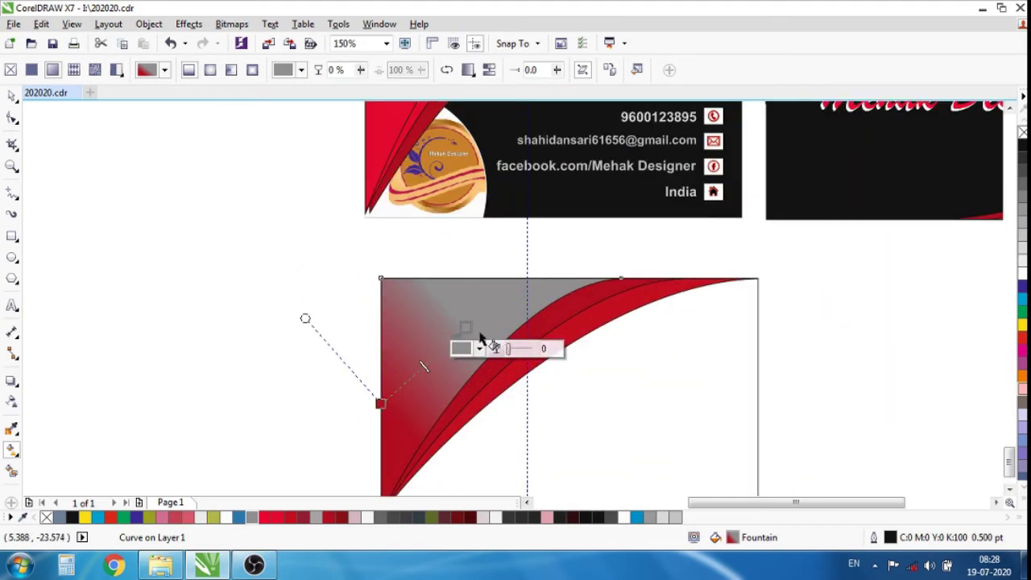
{"action": "scroll", "coordinate": [473, 330], "scroll_direction": "up", "scroll_amount": 3}
{"action": "left_click_drag", "start_coordinate": [425, 328], "coordinate": [509, 256]}
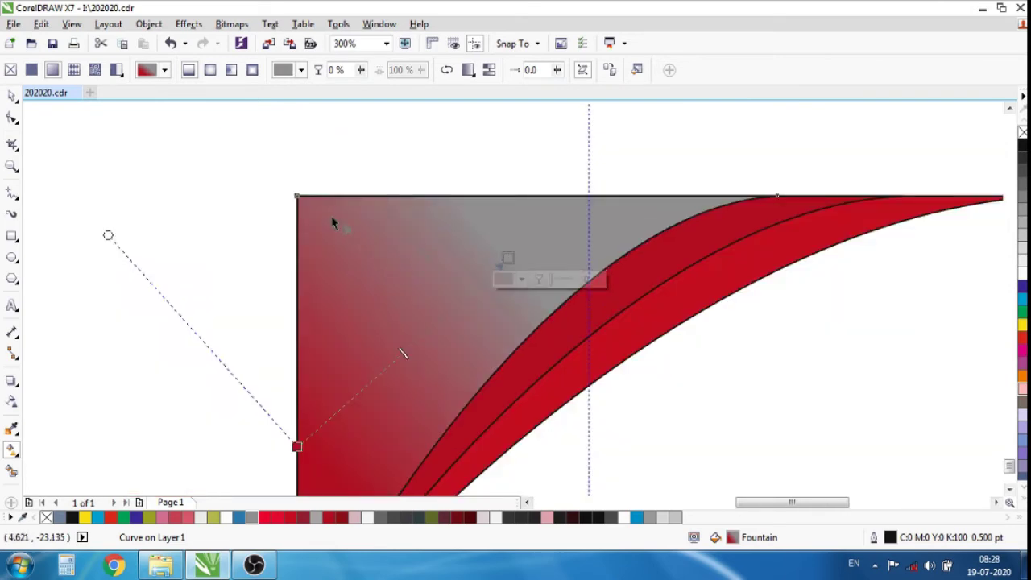
{"action": "scroll", "coordinate": [333, 221], "scroll_direction": "down", "scroll_amount": 4}
{"action": "left_click", "coordinate": [12, 96]}
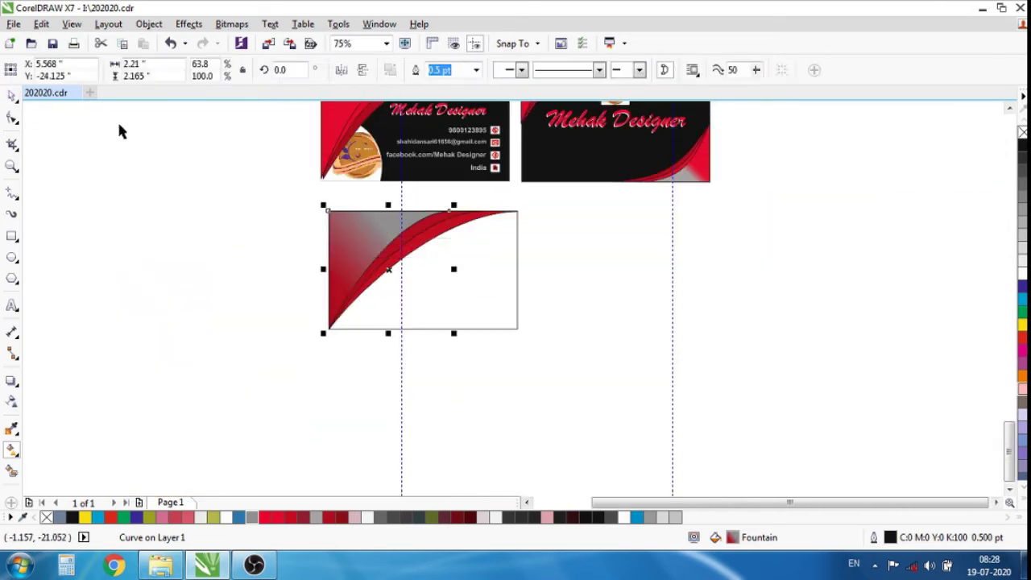
{"action": "key", "text": "Escape"}
Duplicate the card rectangle with its three curved shapes and place the copy beside it on the right
{"action": "scroll", "coordinate": [376, 244], "scroll_direction": "up", "scroll_amount": 2}
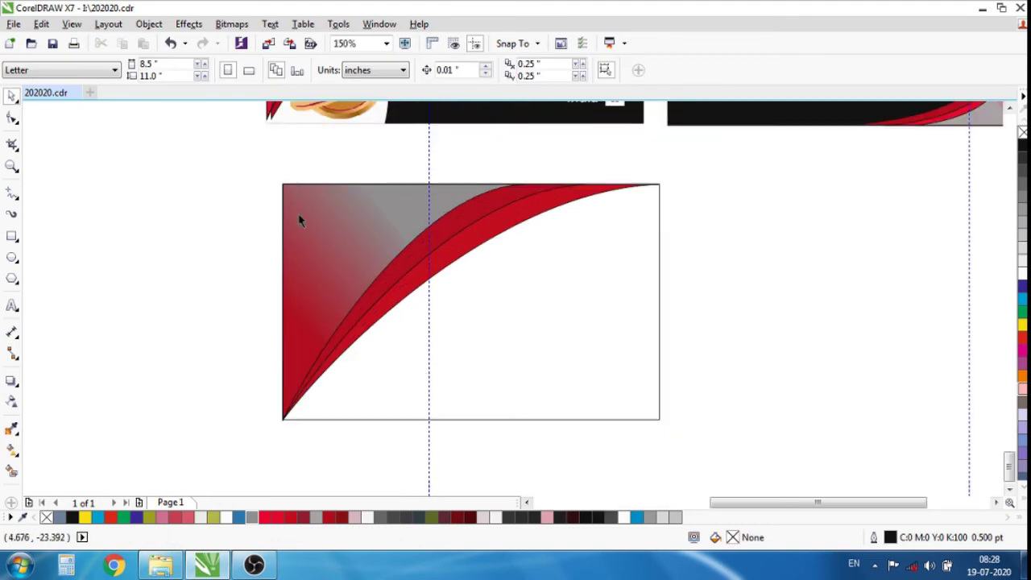
{"action": "left_click_drag", "start_coordinate": [332, 228], "coordinate": [682, 453]}
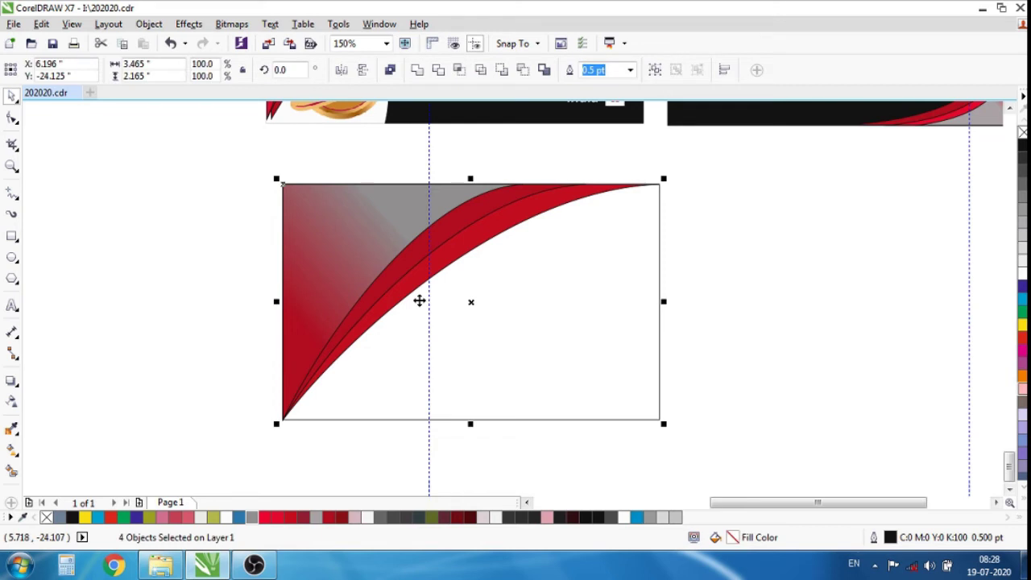
{"action": "scroll", "coordinate": [487, 299], "scroll_direction": "down", "scroll_amount": 2}
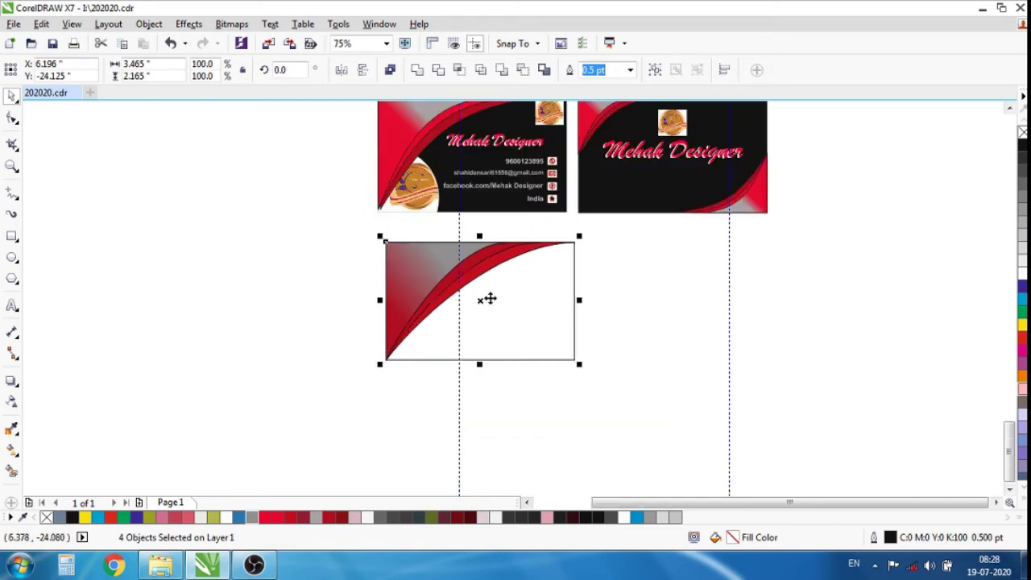
{"action": "left_click_drag", "start_coordinate": [481, 300], "coordinate": [726, 302]}
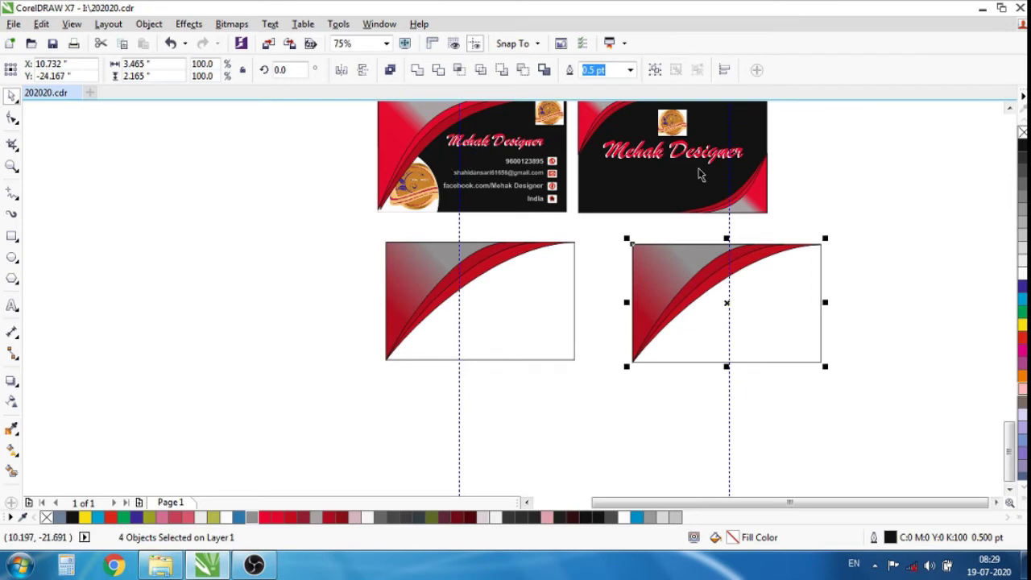
{"action": "left_click", "coordinate": [372, 272]}
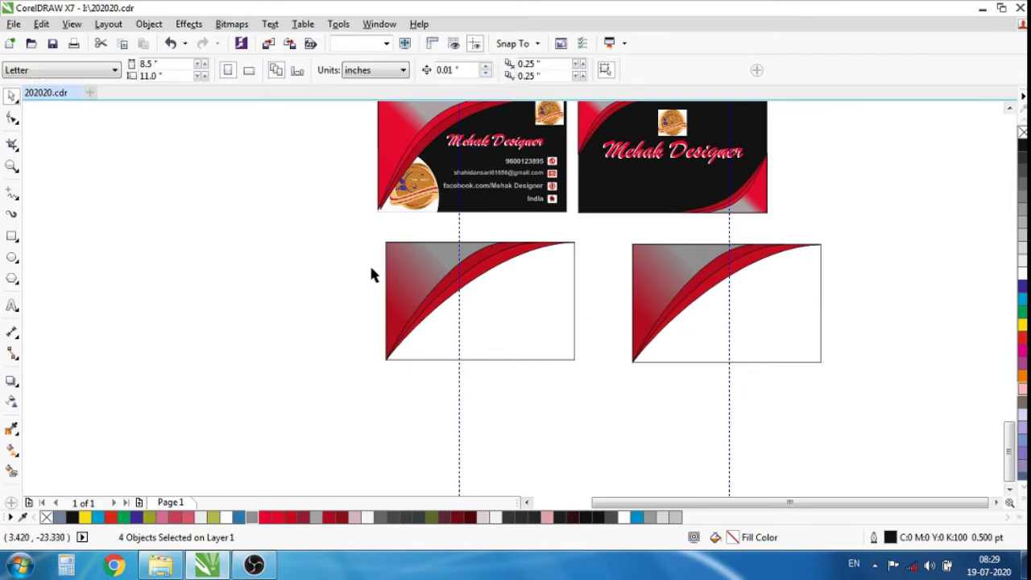
Move the left card's rectangle down, out from behind its curved shapes, to an empty area just below them
{"action": "scroll", "coordinate": [506, 280], "scroll_direction": "up", "scroll_amount": 2}
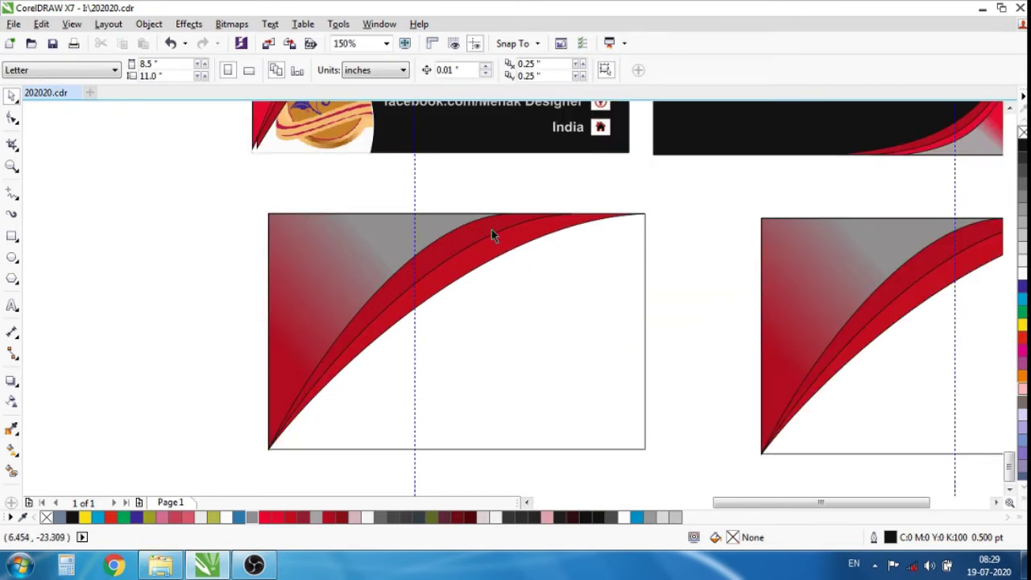
{"action": "scroll", "coordinate": [492, 234], "scroll_direction": "down", "scroll_amount": 2}
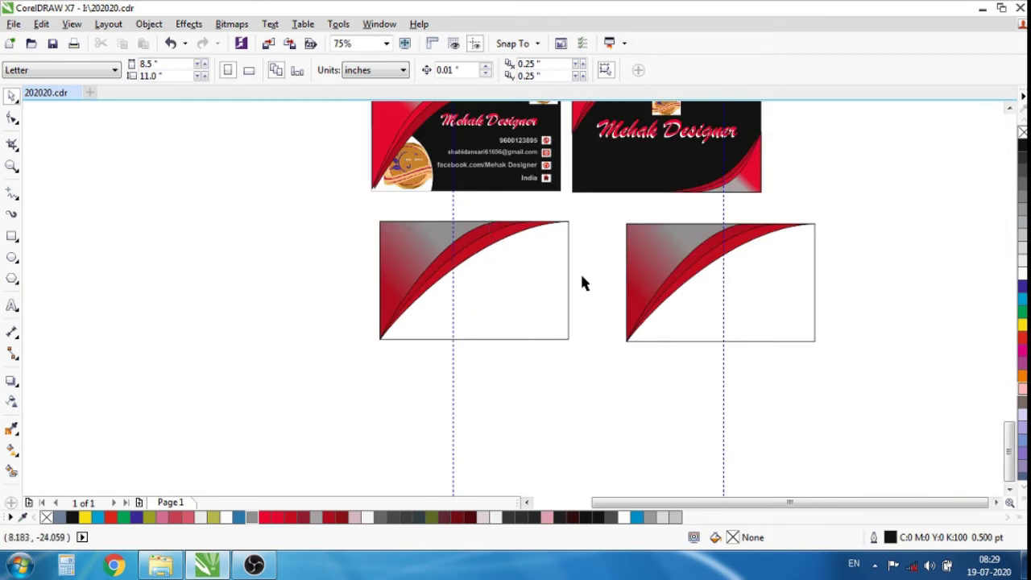
{"action": "left_click", "coordinate": [530, 289]}
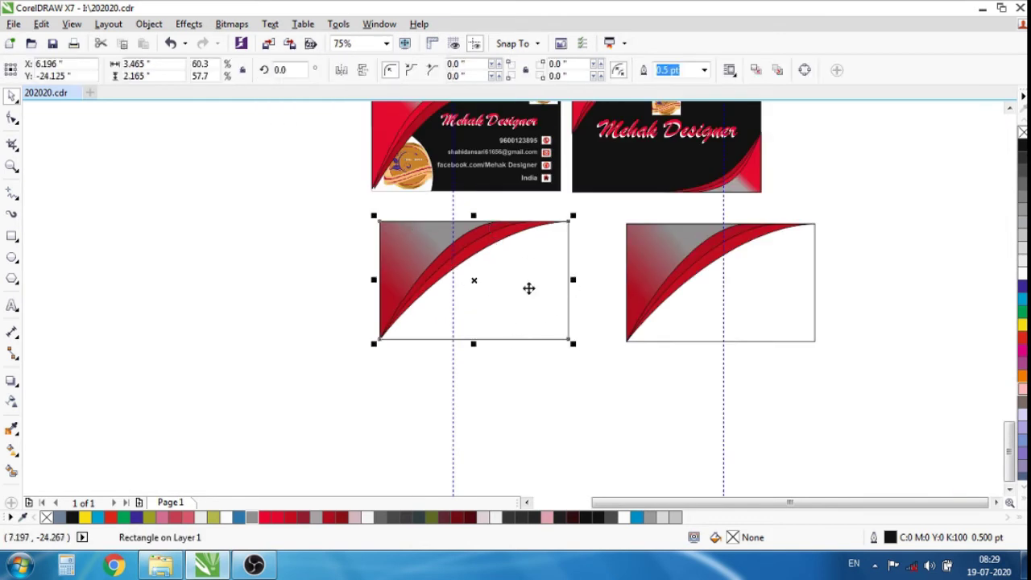
{"action": "left_click", "coordinate": [583, 274]}
{"action": "left_click", "coordinate": [509, 288]}
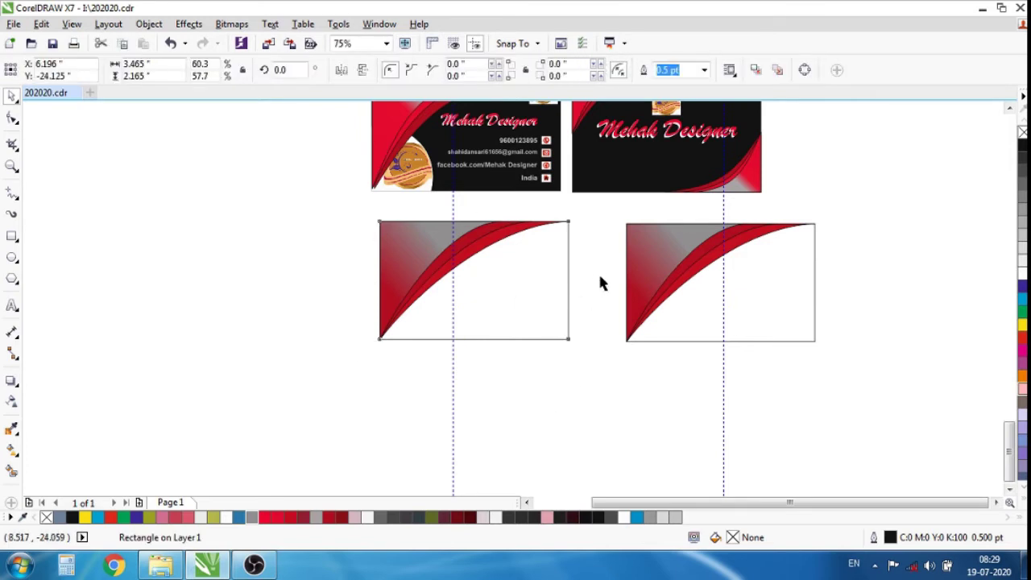
{"action": "left_click", "coordinate": [577, 287]}
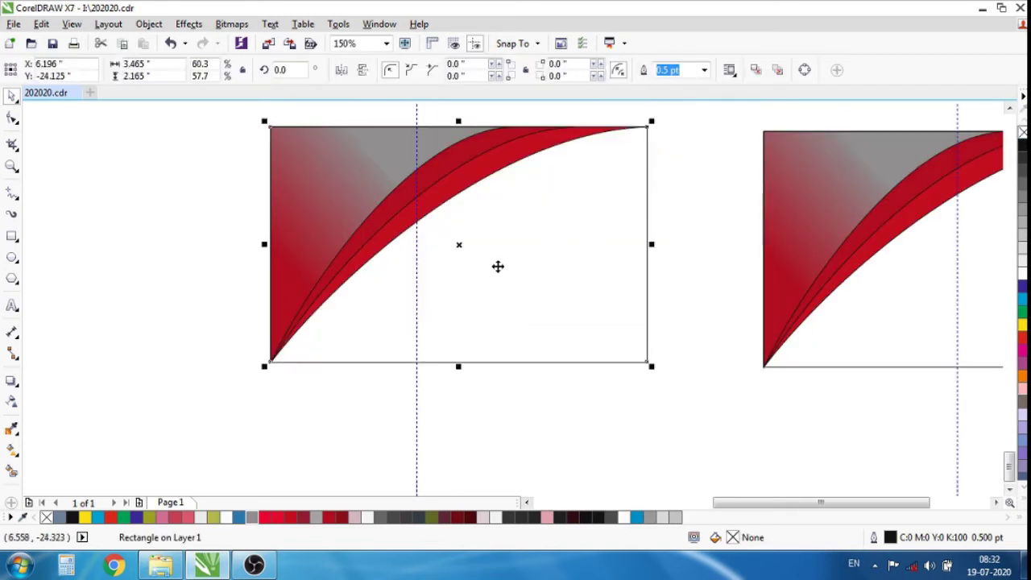
{"action": "left_click_drag", "start_coordinate": [454, 243], "coordinate": [476, 410]}
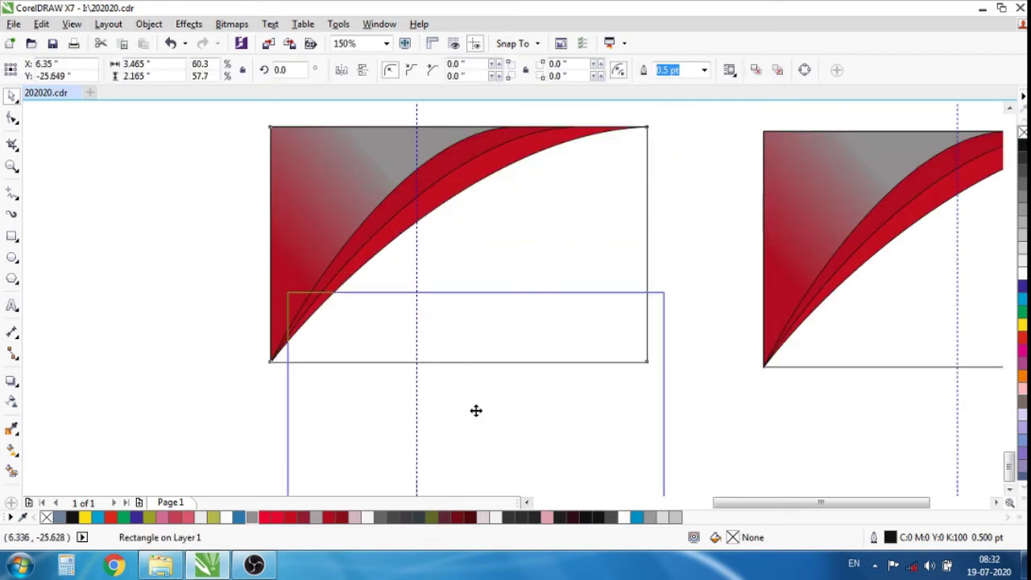
{"action": "scroll", "coordinate": [504, 242], "scroll_direction": "down", "scroll_amount": 2}
{"action": "scroll", "coordinate": [504, 290], "scroll_direction": "up", "scroll_amount": 2}
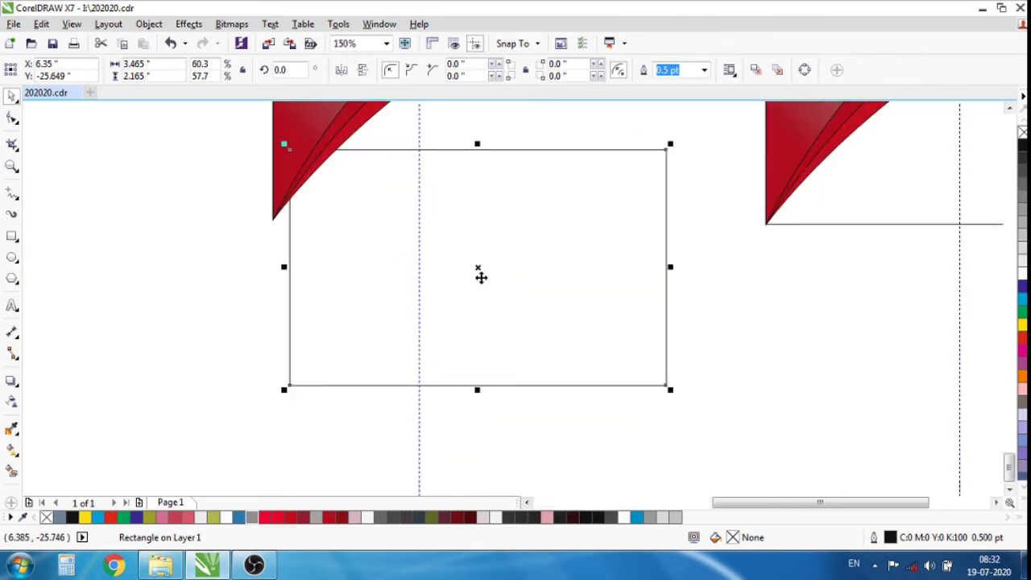
{"action": "left_click_drag", "start_coordinate": [481, 277], "coordinate": [483, 313]}
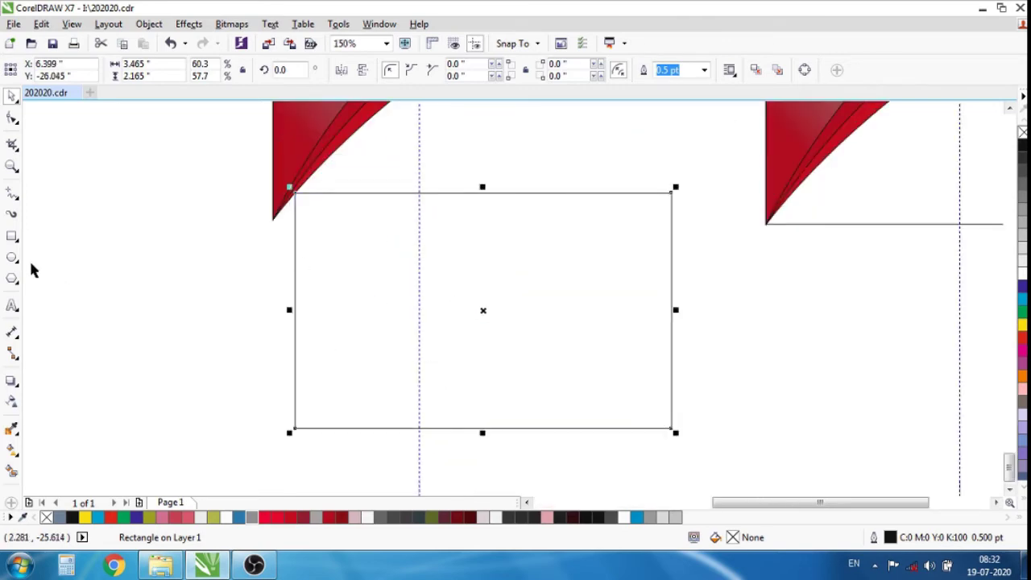
Draw a straight line about 1.41 × 1.08 inches from the lower rectangle's left edge midpoint to its bottom edge
{"action": "left_click", "coordinate": [12, 192]}
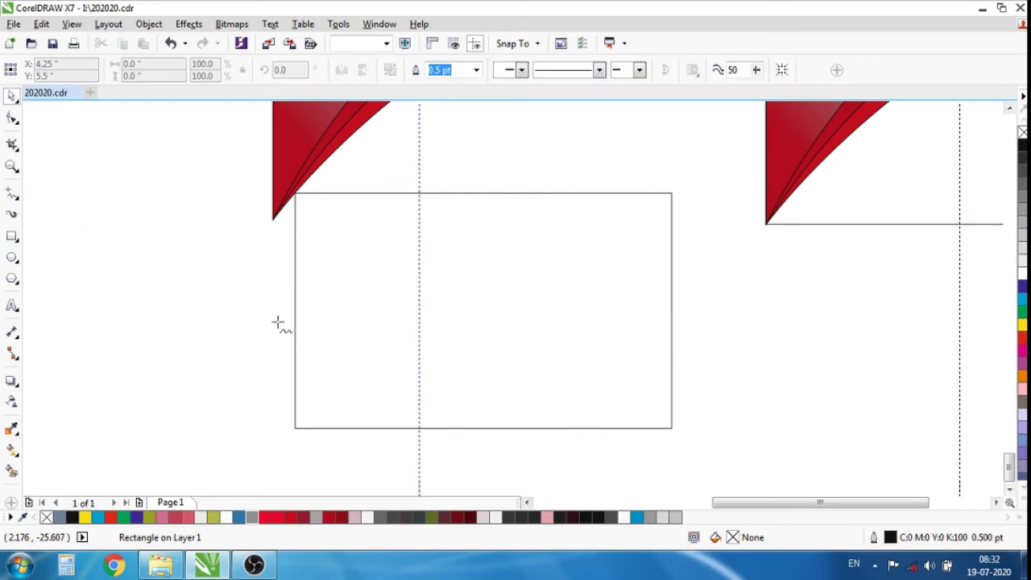
{"action": "left_click", "coordinate": [295, 311]}
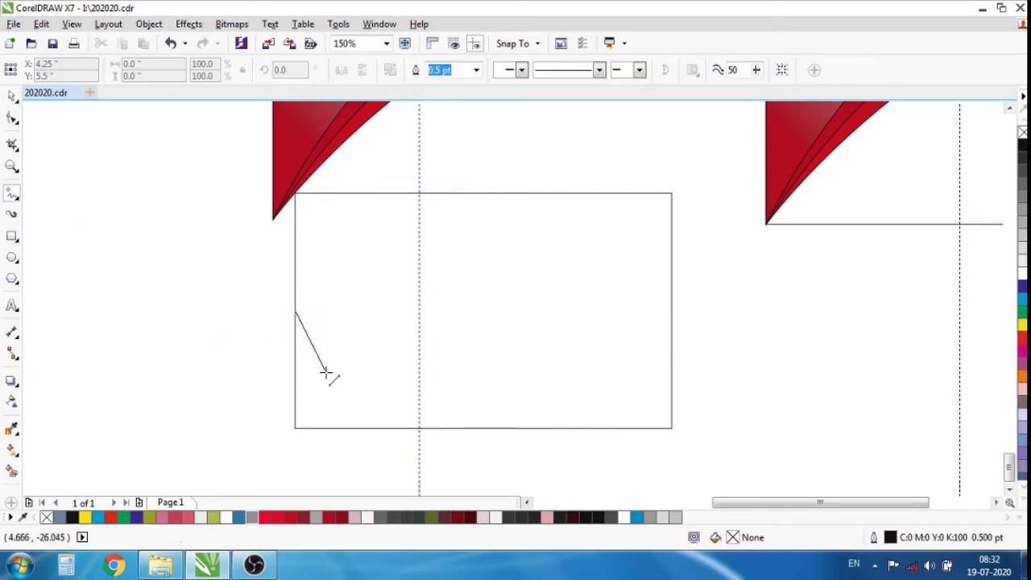
{"action": "left_click", "coordinate": [448, 428]}
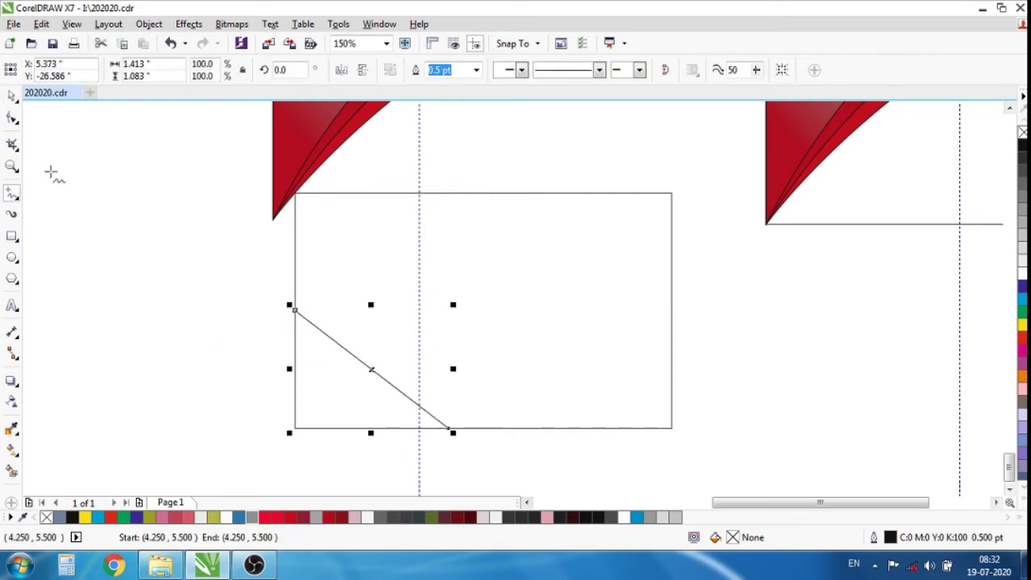
{"action": "left_click", "coordinate": [12, 97]}
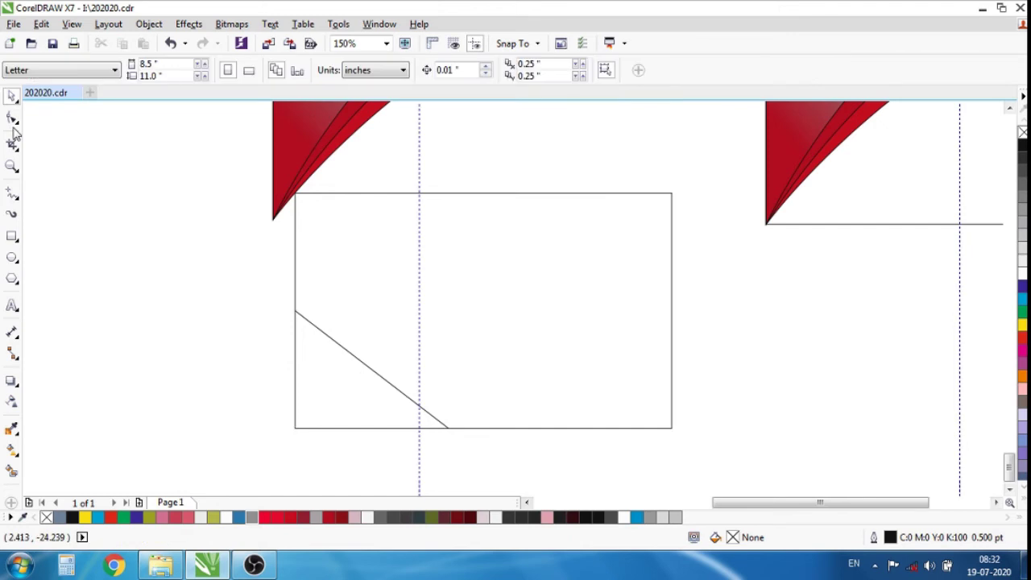
Convert the diagonal line to a curve and bend it outward with both handles into a rounded corner arc
{"action": "left_click", "coordinate": [375, 375]}
{"action": "right_click", "coordinate": [372, 371]}
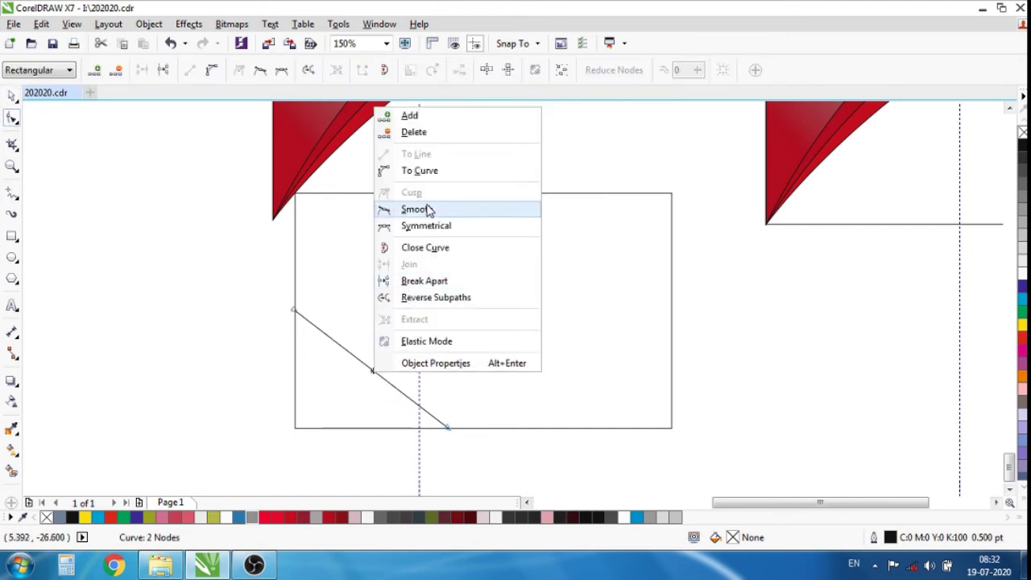
{"action": "left_click", "coordinate": [420, 171]}
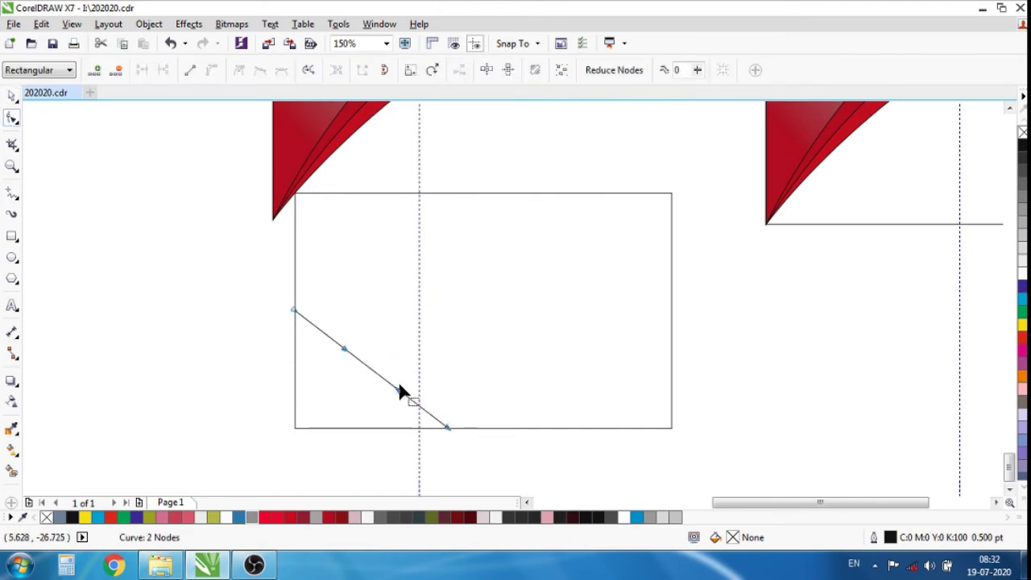
{"action": "left_click_drag", "start_coordinate": [398, 391], "coordinate": [466, 333]}
{"action": "left_click_drag", "start_coordinate": [344, 351], "coordinate": [416, 266]}
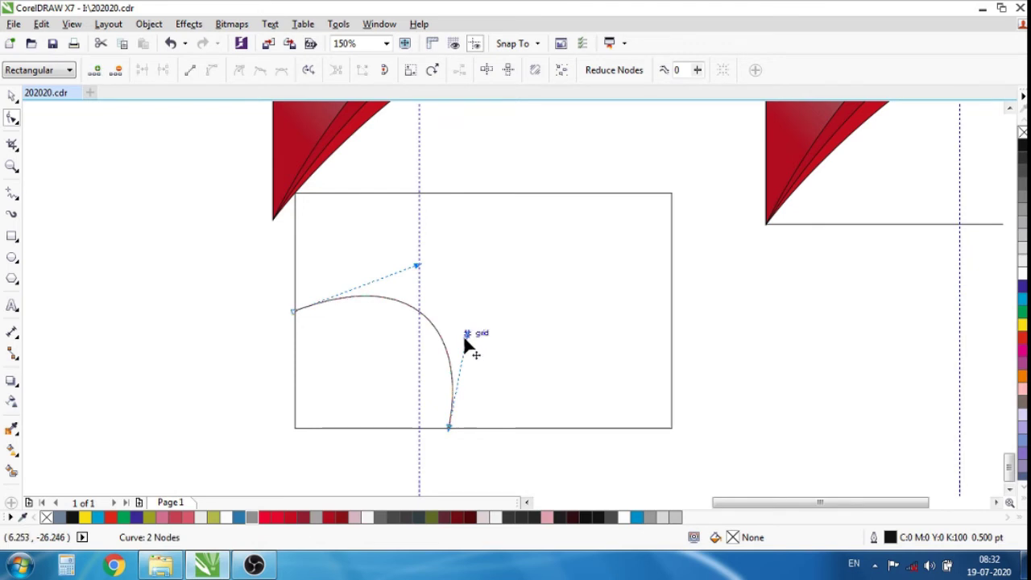
{"action": "left_click_drag", "start_coordinate": [465, 336], "coordinate": [441, 363]}
{"action": "left_click_drag", "start_coordinate": [419, 269], "coordinate": [429, 286]}
Shift the arc's lower end node left along the bottom edge and readjust its handle to round the curve
{"action": "scroll", "coordinate": [439, 424], "scroll_direction": "up", "scroll_amount": 1}
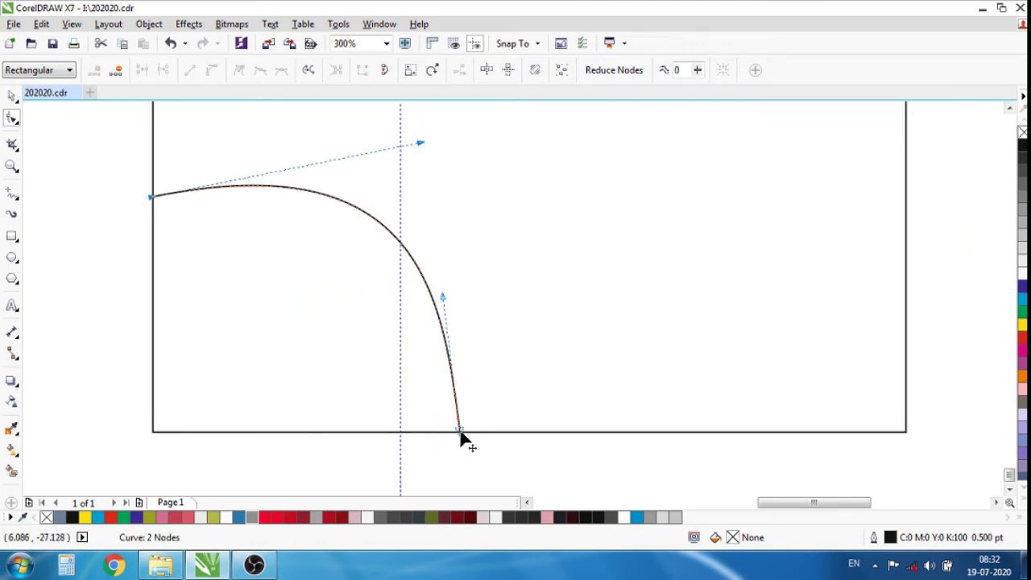
{"action": "left_click_drag", "start_coordinate": [460, 433], "coordinate": [404, 433]}
{"action": "left_click_drag", "start_coordinate": [386, 298], "coordinate": [426, 330]}
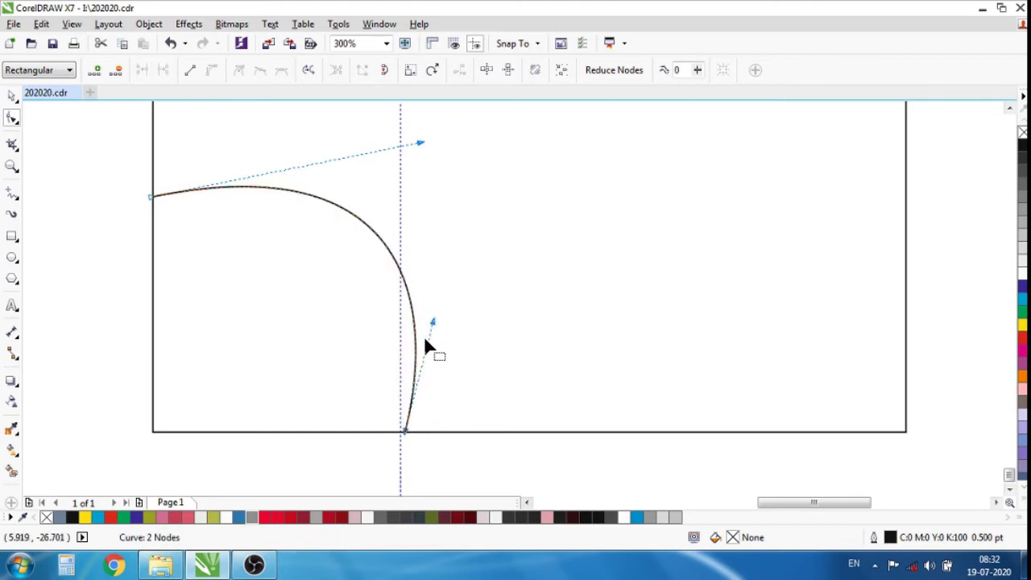
{"action": "key", "text": "F3"}
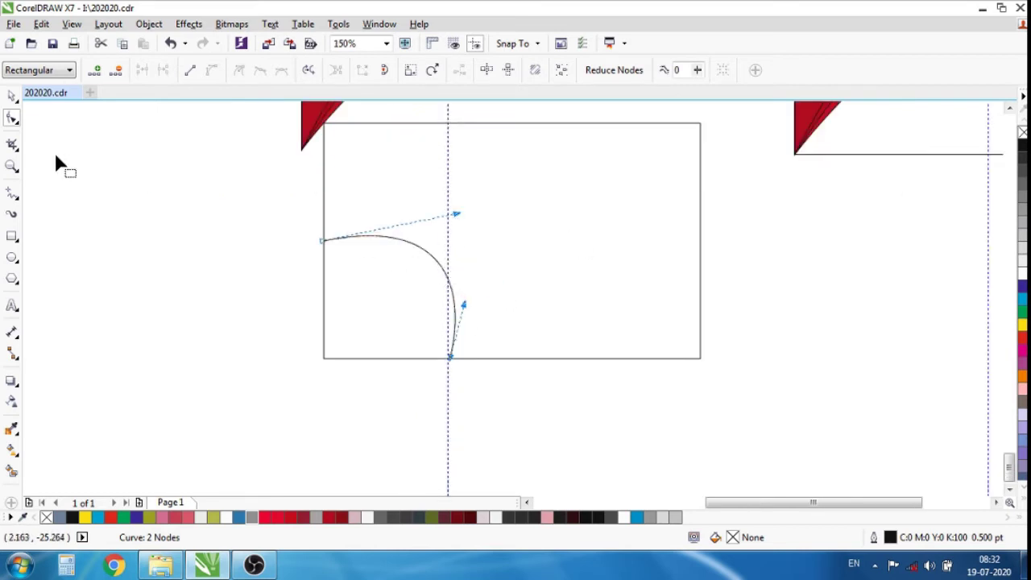
{"action": "left_click", "coordinate": [12, 95]}
{"action": "left_click", "coordinate": [495, 266]}
Smart Fill the corner area enclosed by the arc and the rectangle's edges with yellow and a 0.567 pt black outline
{"action": "scroll", "coordinate": [496, 263], "scroll_direction": "down", "scroll_amount": 2}
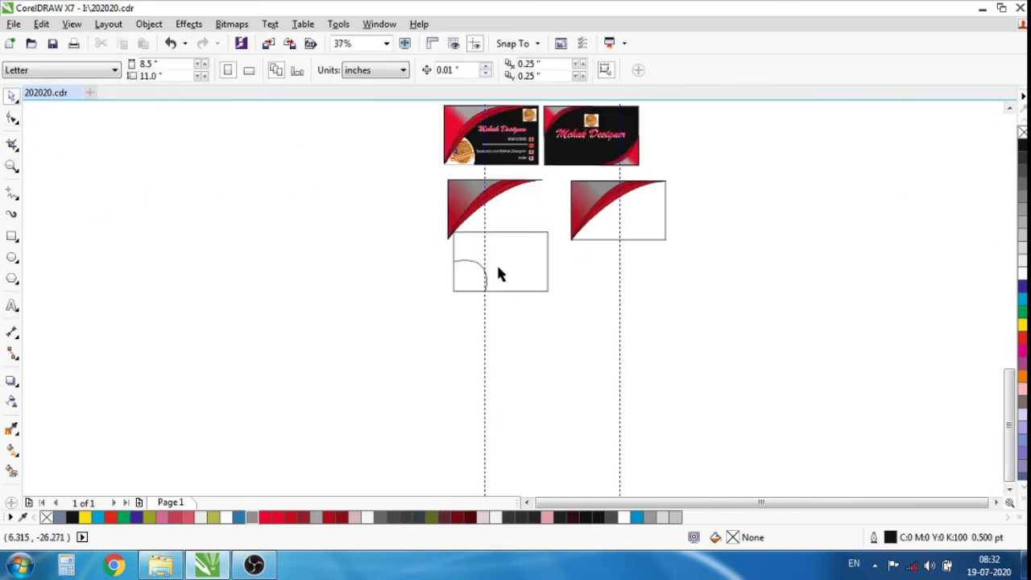
{"action": "scroll", "coordinate": [496, 263], "scroll_direction": "up", "scroll_amount": 1}
{"action": "left_click", "coordinate": [473, 304]}
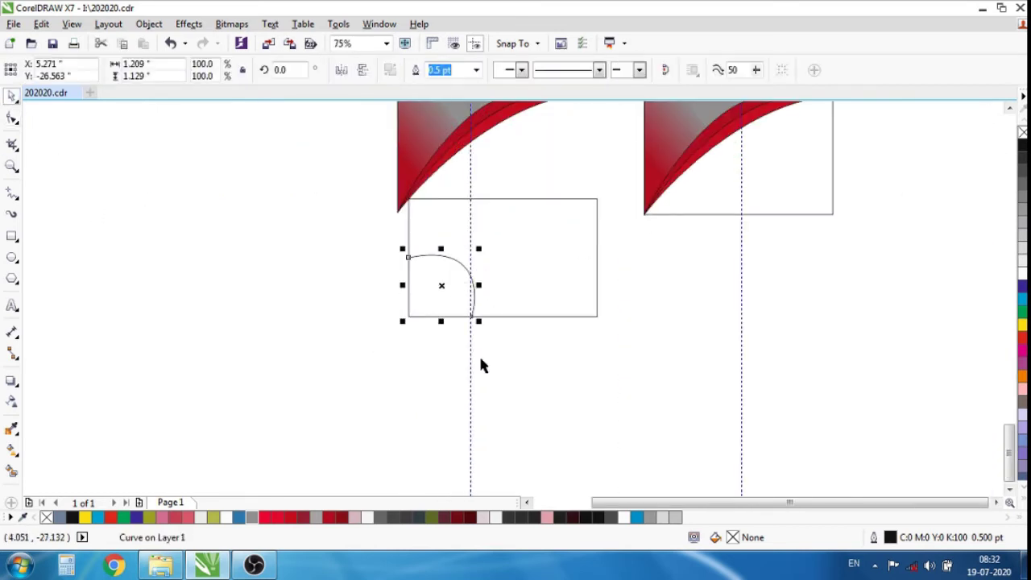
{"action": "left_click", "coordinate": [10, 473]}
{"action": "left_click", "coordinate": [451, 302]}
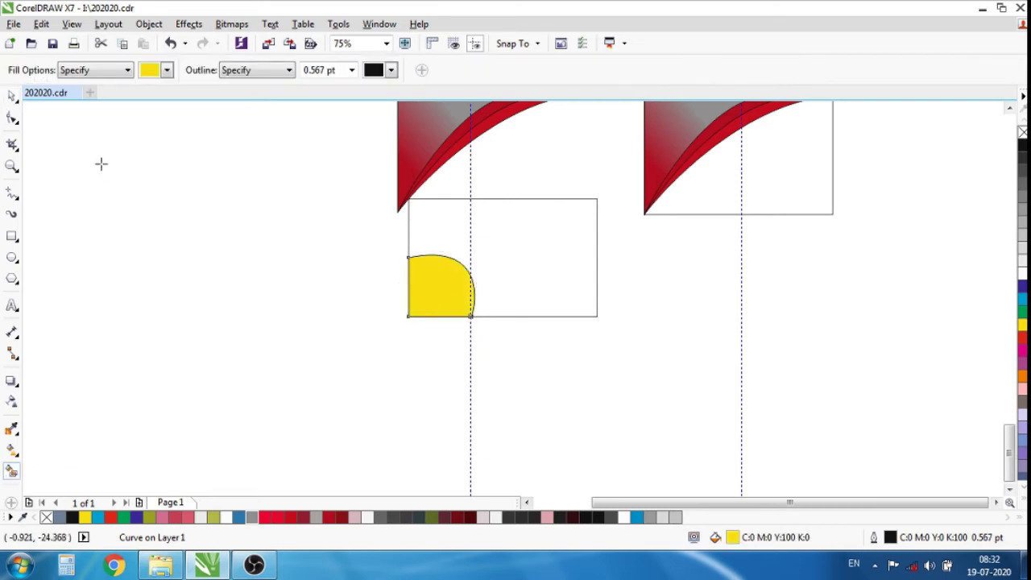
{"action": "left_click", "coordinate": [12, 95]}
{"action": "left_click", "coordinate": [574, 292]}
Move the three curved red and gray shapes down onto the lower rectangle, aligned with its top-left corner
{"action": "scroll", "coordinate": [575, 292], "scroll_direction": "down", "scroll_amount": 2}
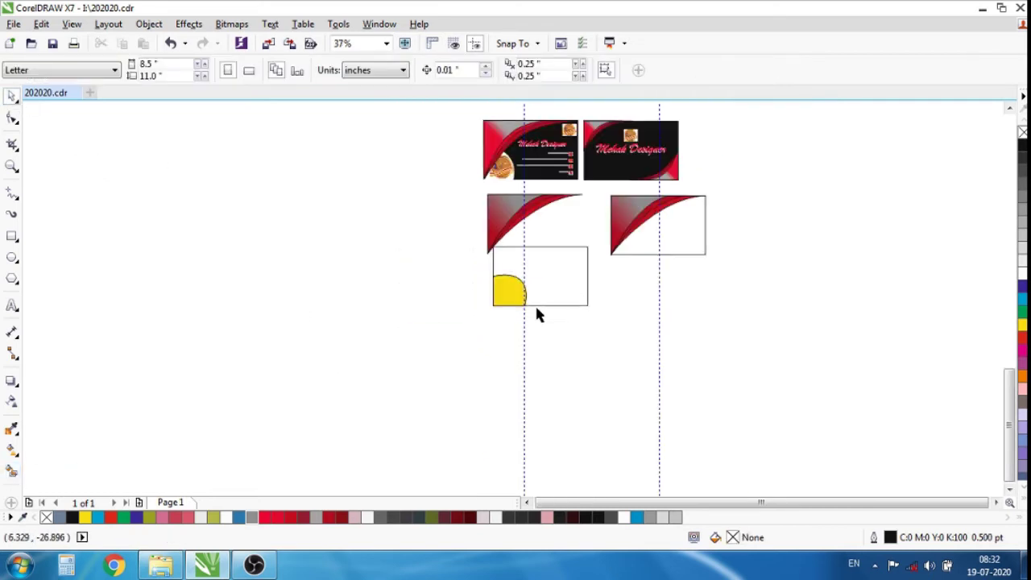
{"action": "left_click_drag", "start_coordinate": [463, 187], "coordinate": [584, 259]}
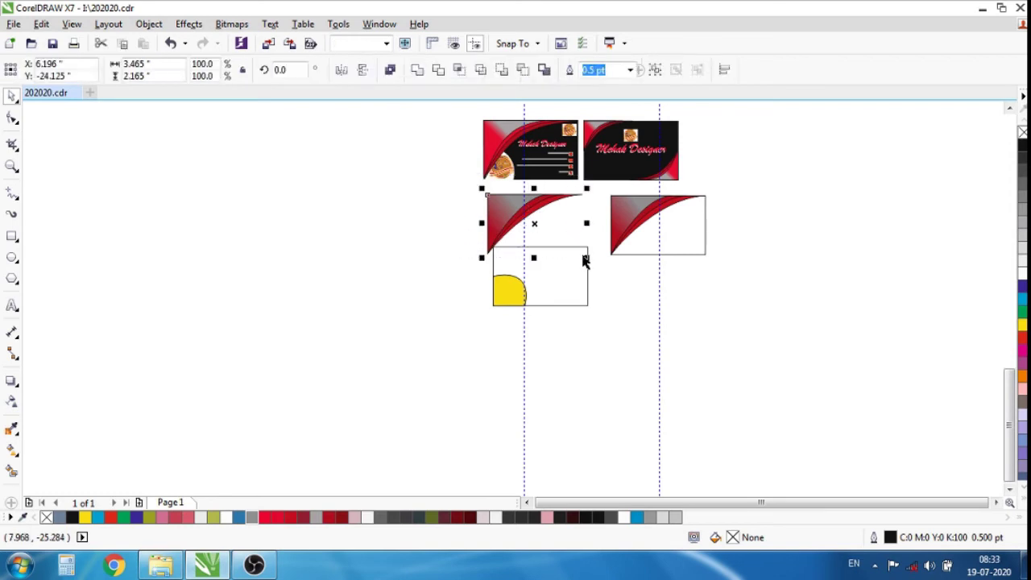
{"action": "left_click_drag", "start_coordinate": [518, 216], "coordinate": [521, 265]}
{"action": "scroll", "coordinate": [515, 266], "scroll_direction": "up", "scroll_amount": 8}
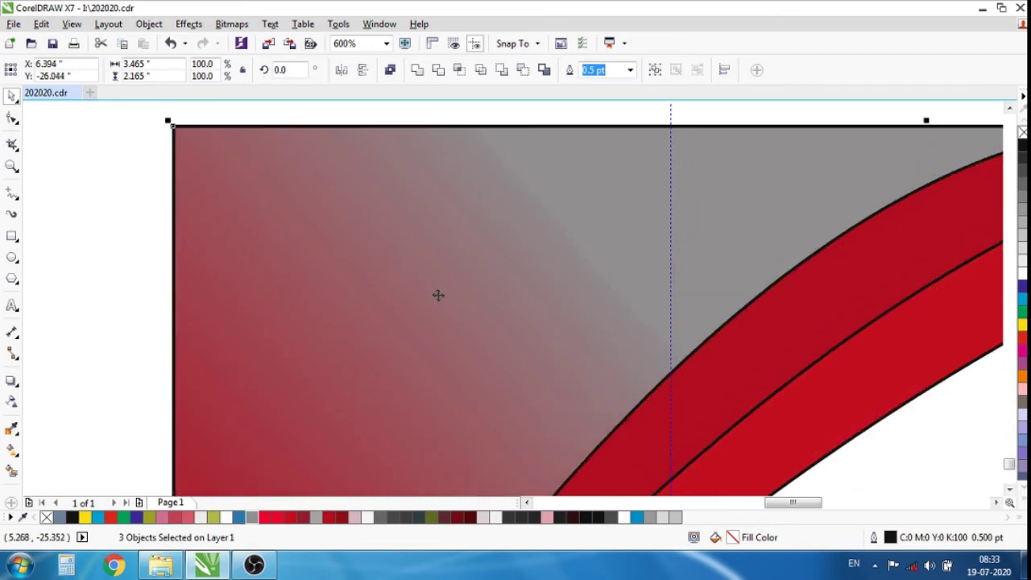
{"action": "scroll", "coordinate": [438, 295], "scroll_direction": "down", "scroll_amount": 3}
{"action": "scroll", "coordinate": [559, 223], "scroll_direction": "down", "scroll_amount": 8}
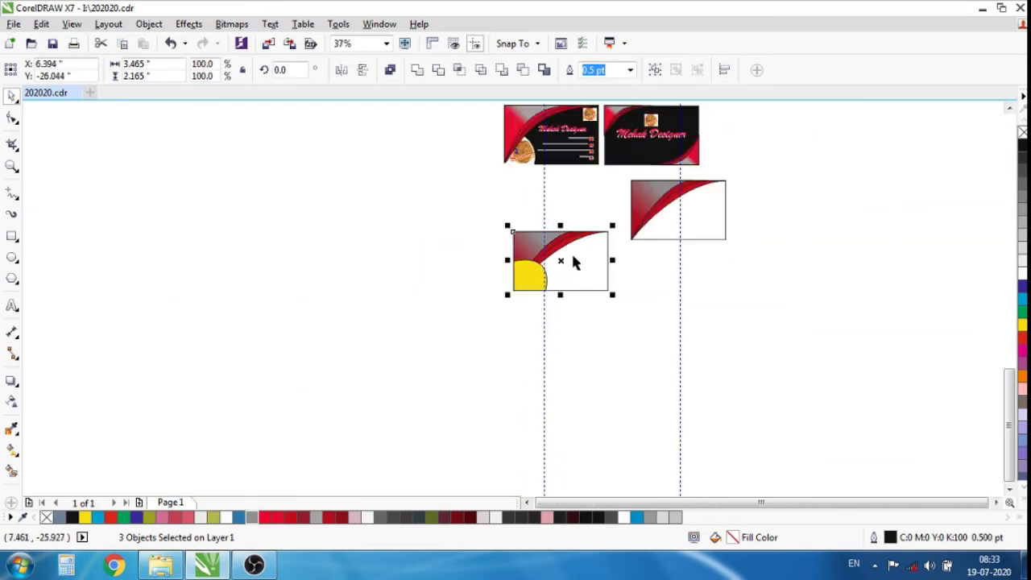
Send the yellow corner shape and its arc line to the back, behind the red curved shapes
{"action": "scroll", "coordinate": [531, 259], "scroll_direction": "up", "scroll_amount": 4}
{"action": "left_click", "coordinate": [356, 248]}
{"action": "left_click_drag", "start_coordinate": [323, 226], "coordinate": [640, 453]}
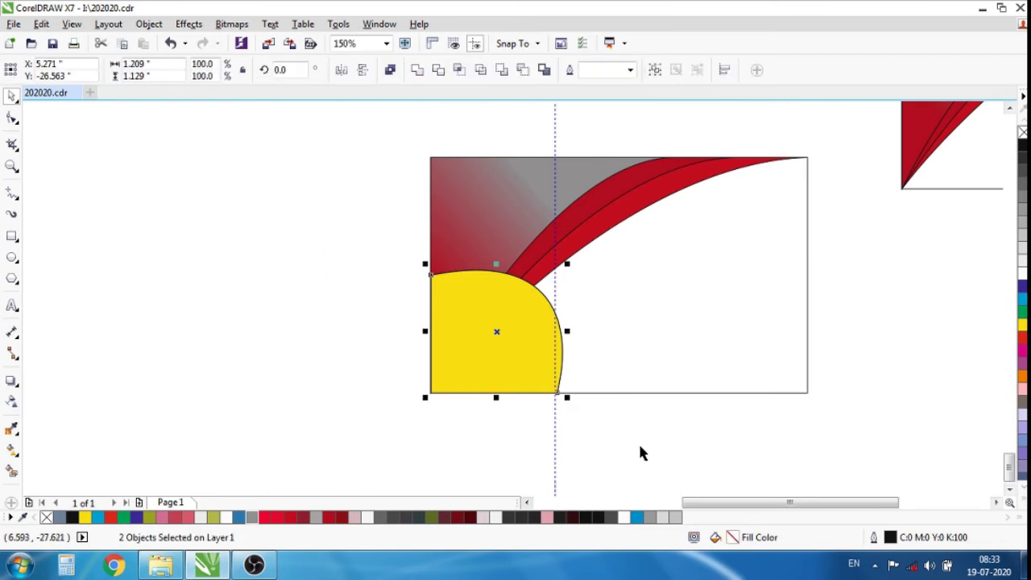
{"action": "key", "text": "shift+Page_Down"}
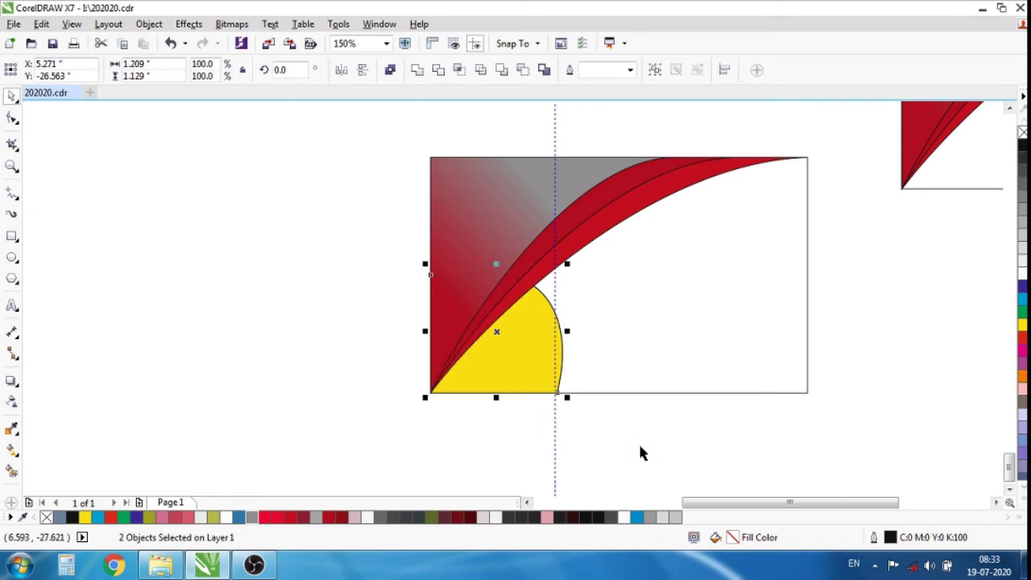
{"action": "left_click", "coordinate": [451, 416]}
{"action": "scroll", "coordinate": [522, 332], "scroll_direction": "up", "scroll_amount": 2}
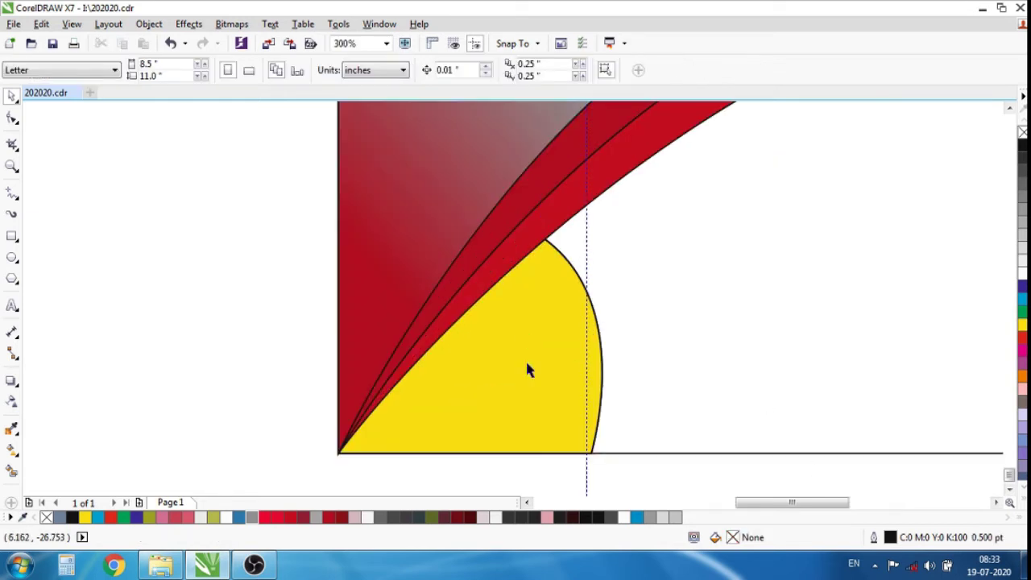
Import the badge image "kal ka video5" from the graphic design folder and place it beside the lower card
{"action": "scroll", "coordinate": [528, 369], "scroll_direction": "down", "scroll_amount": 4}
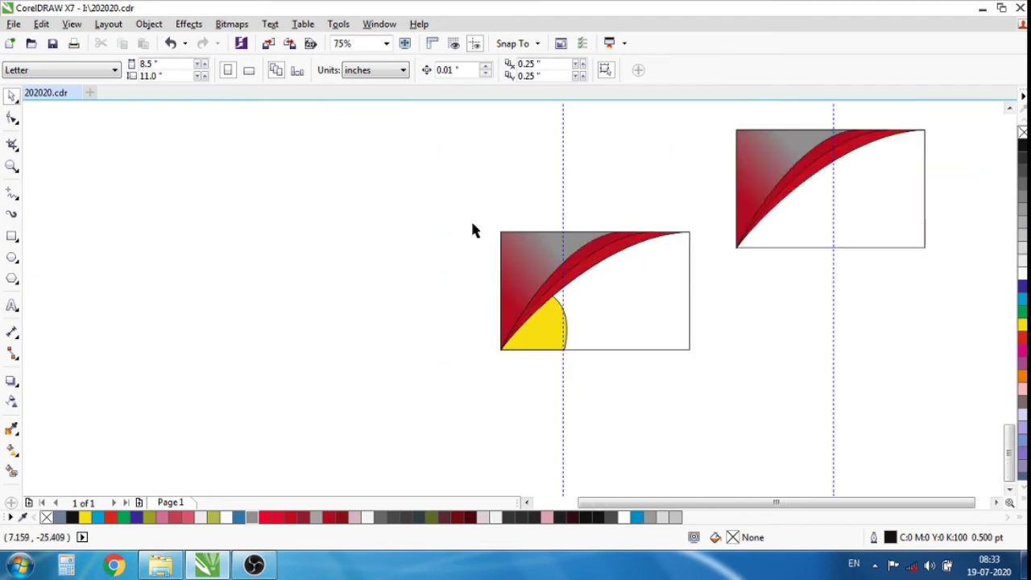
{"action": "scroll", "coordinate": [473, 227], "scroll_direction": "down", "scroll_amount": 2}
{"action": "scroll", "coordinate": [528, 214], "scroll_direction": "up", "scroll_amount": 2}
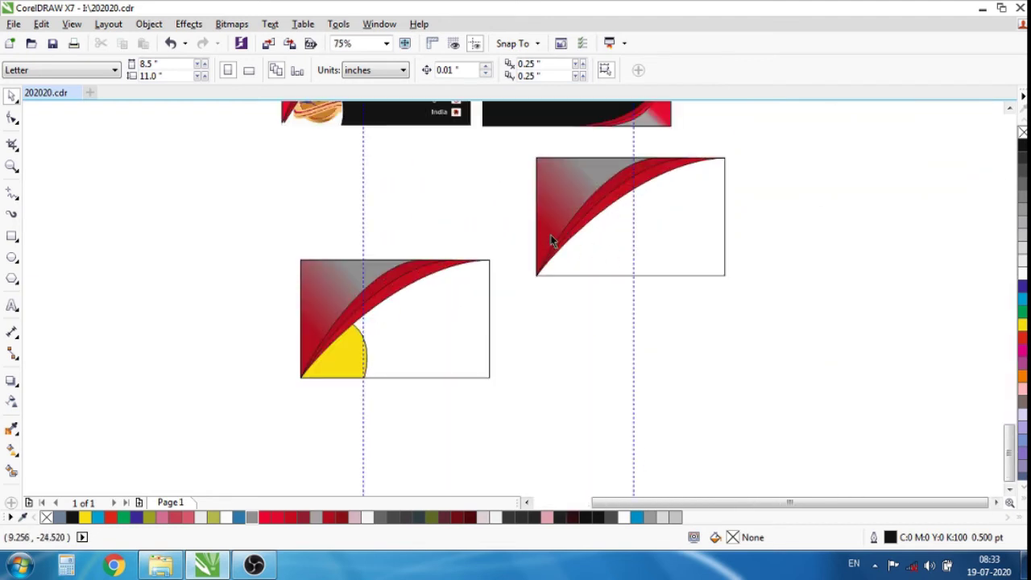
{"action": "scroll", "coordinate": [550, 240], "scroll_direction": "down", "scroll_amount": 2}
{"action": "scroll", "coordinate": [495, 293], "scroll_direction": "up", "scroll_amount": 2}
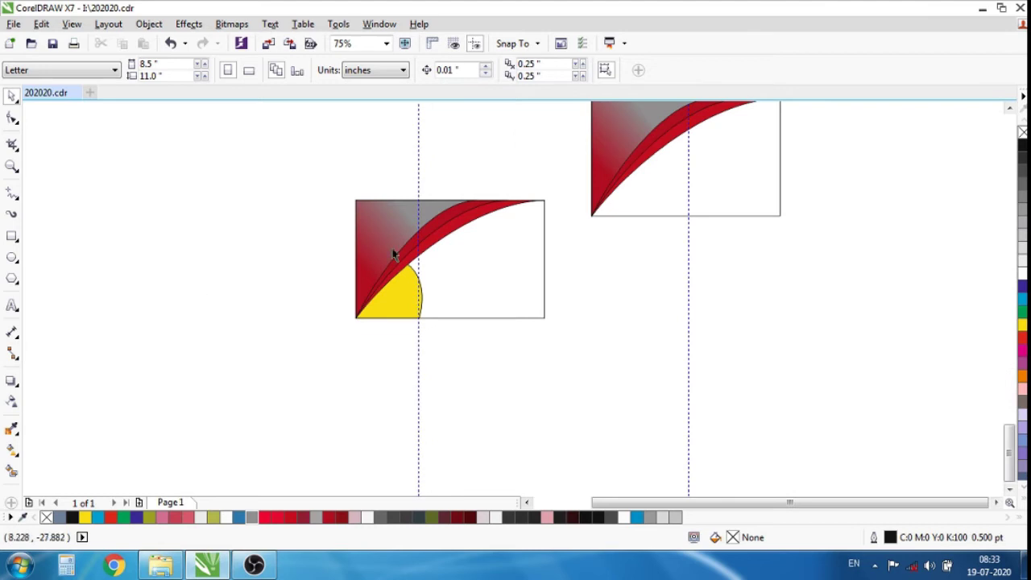
{"action": "right_click", "coordinate": [161, 184]}
{"action": "mouse_move", "coordinate": [214, 233]}
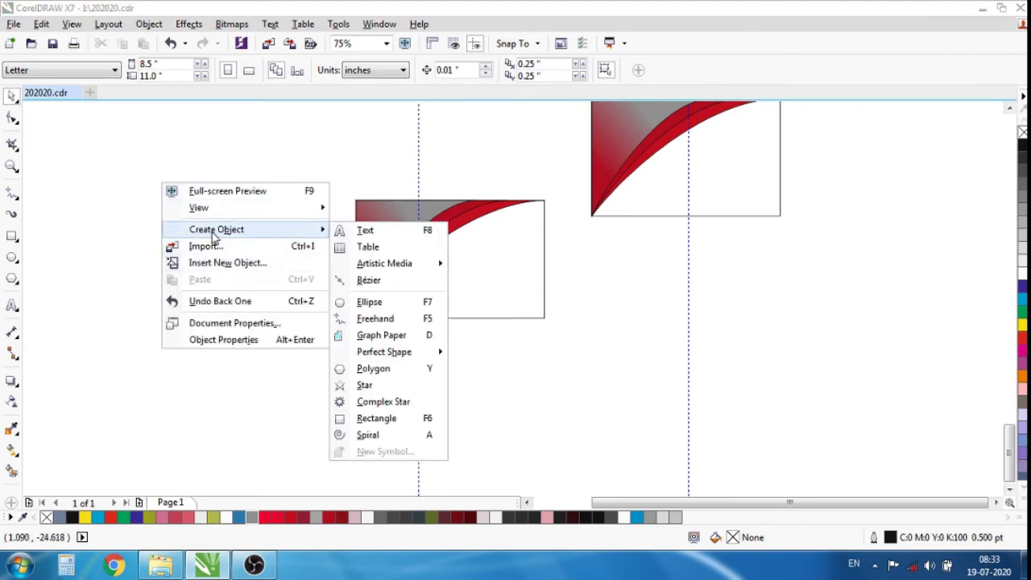
{"action": "left_click", "coordinate": [216, 249]}
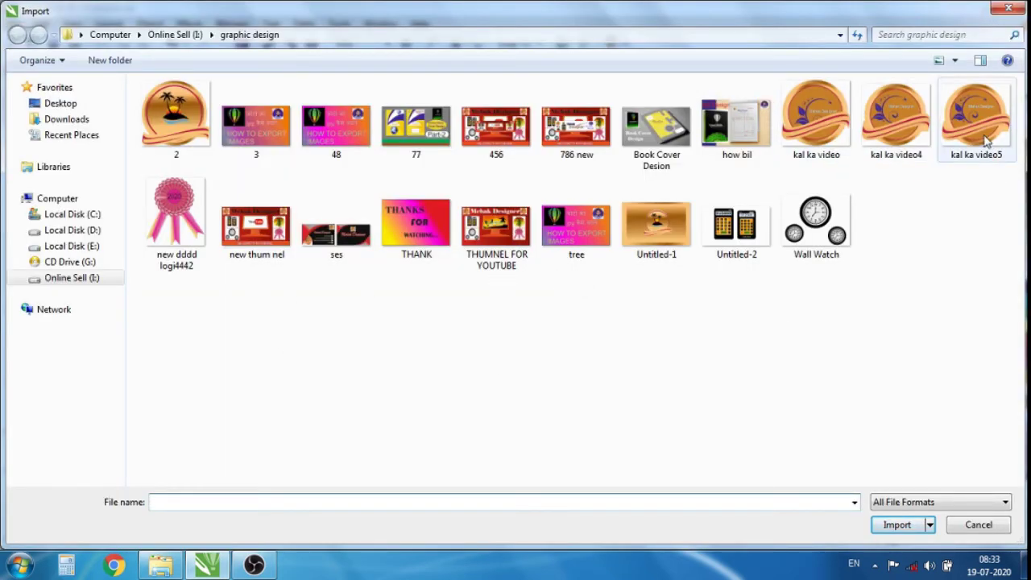
{"action": "left_click", "coordinate": [986, 141]}
{"action": "left_click", "coordinate": [905, 528]}
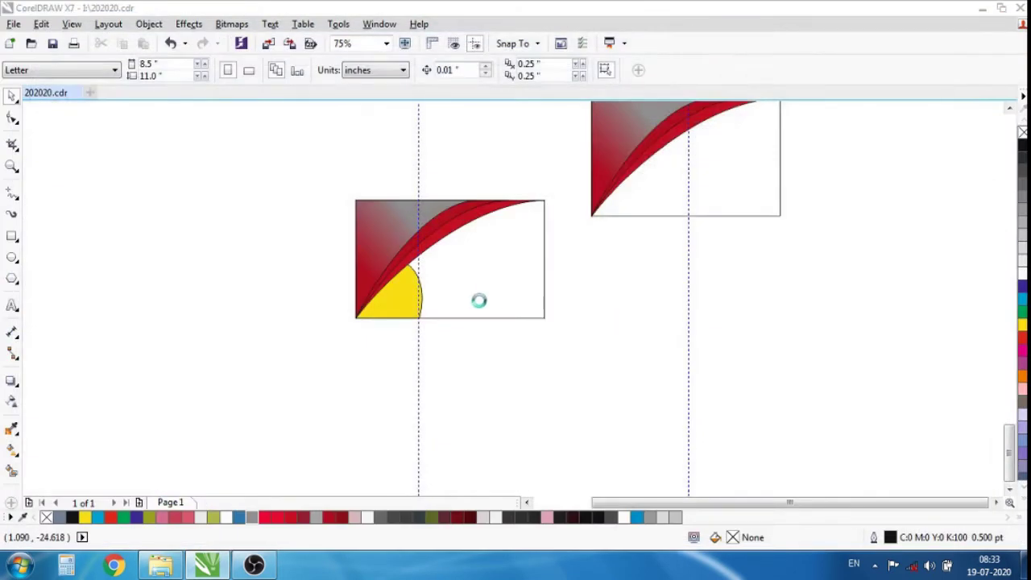
{"action": "left_click", "coordinate": [207, 226]}
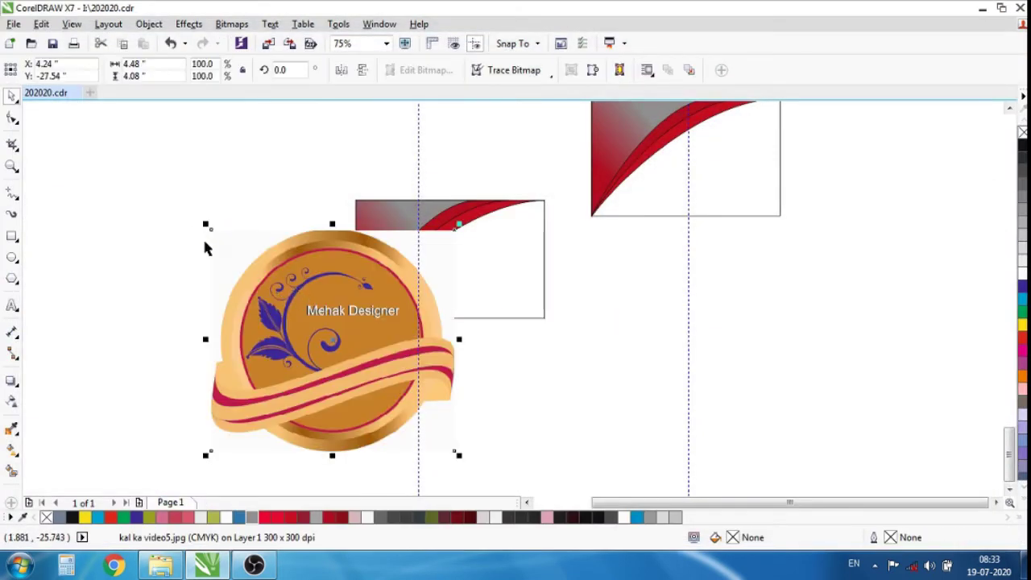
Scale the badge image down to about 1.19 × 1.08 inches and PowerClip it inside the yellow corner shape
{"action": "mouse_move", "coordinate": [208, 227]}
{"action": "left_mouse_down"}
{"action": "mouse_move", "coordinate": [389, 392]}
{"action": "mouse_move", "coordinate": [299, 296]}
{"action": "mouse_move", "coordinate": [334, 288]}
{"action": "mouse_move", "coordinate": [251, 289]}
{"action": "left_mouse_up"}
{"action": "left_click", "coordinate": [380, 294]}
{"action": "right_click", "coordinate": [251, 289]}
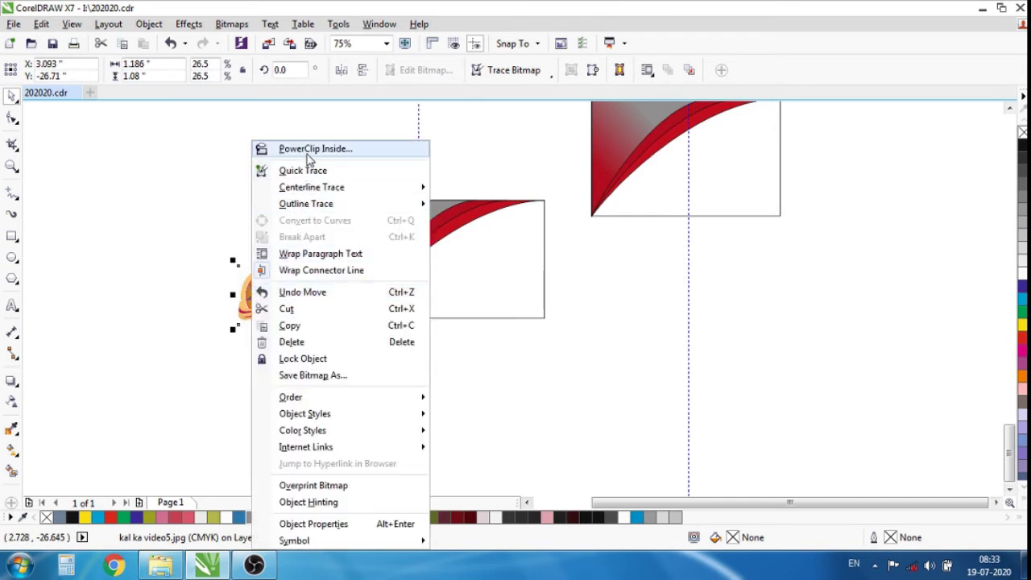
{"action": "left_click", "coordinate": [306, 158]}
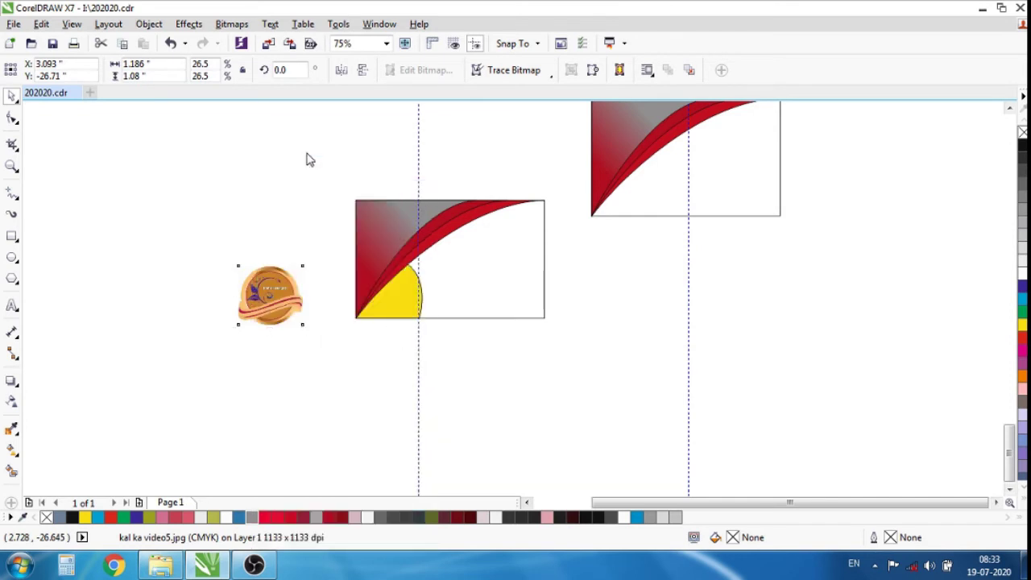
{"action": "left_click", "coordinate": [366, 314]}
{"action": "scroll", "coordinate": [334, 272], "scroll_direction": "up", "scroll_amount": 2}
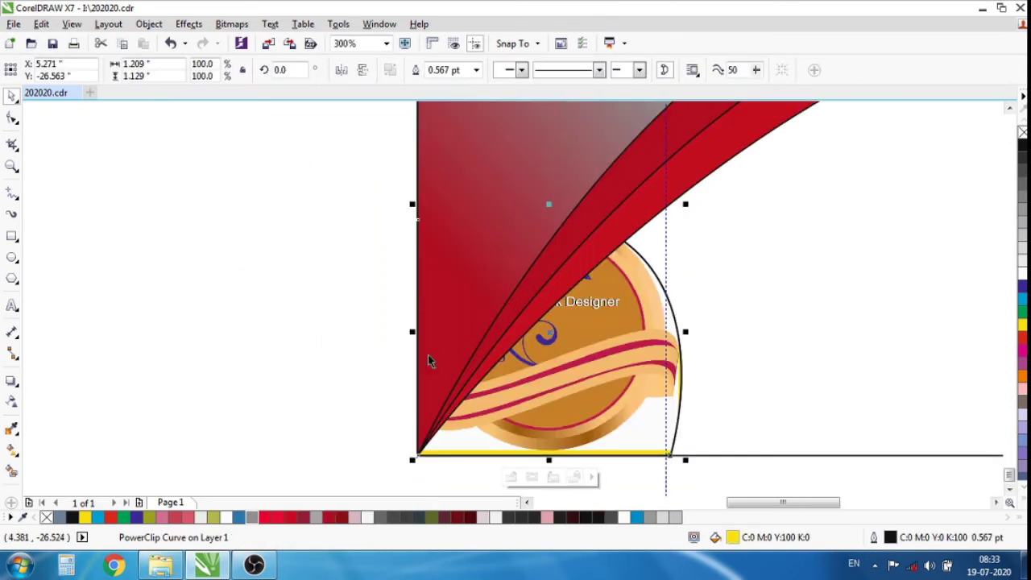
Open the corner shape's PowerClip contents to check the badge's placement, and finish editing without changing it
{"action": "scroll", "coordinate": [322, 295], "scroll_direction": "down", "scroll_amount": 1}
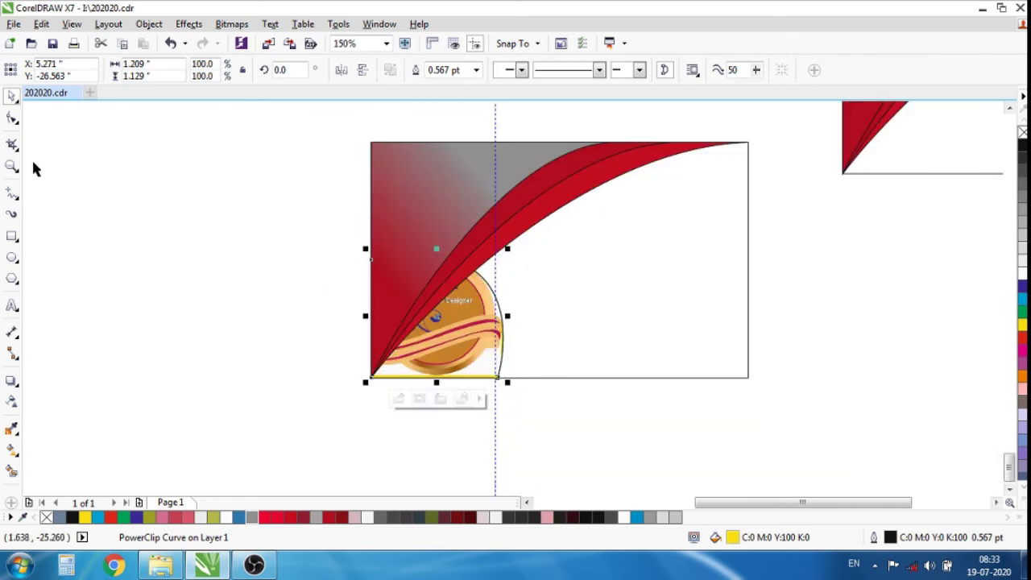
{"action": "left_click", "coordinate": [232, 288]}
{"action": "left_click", "coordinate": [459, 377]}
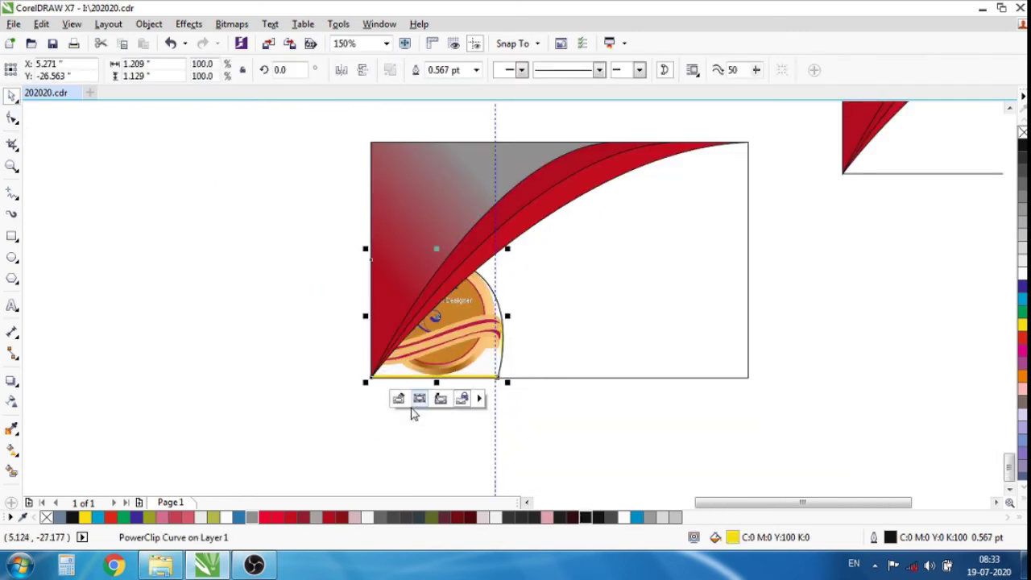
{"action": "left_click", "coordinate": [400, 397]}
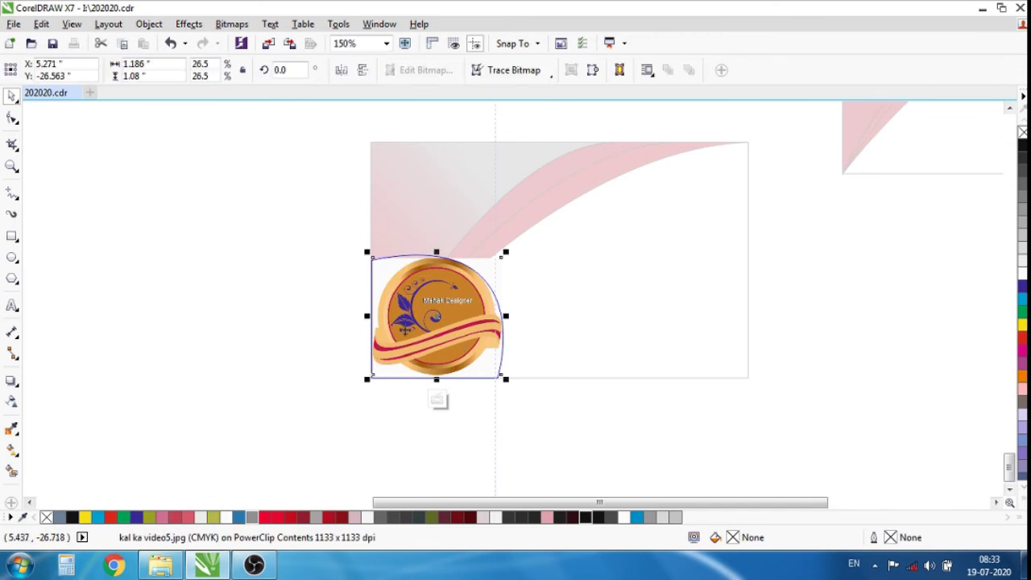
{"action": "left_click", "coordinate": [460, 419]}
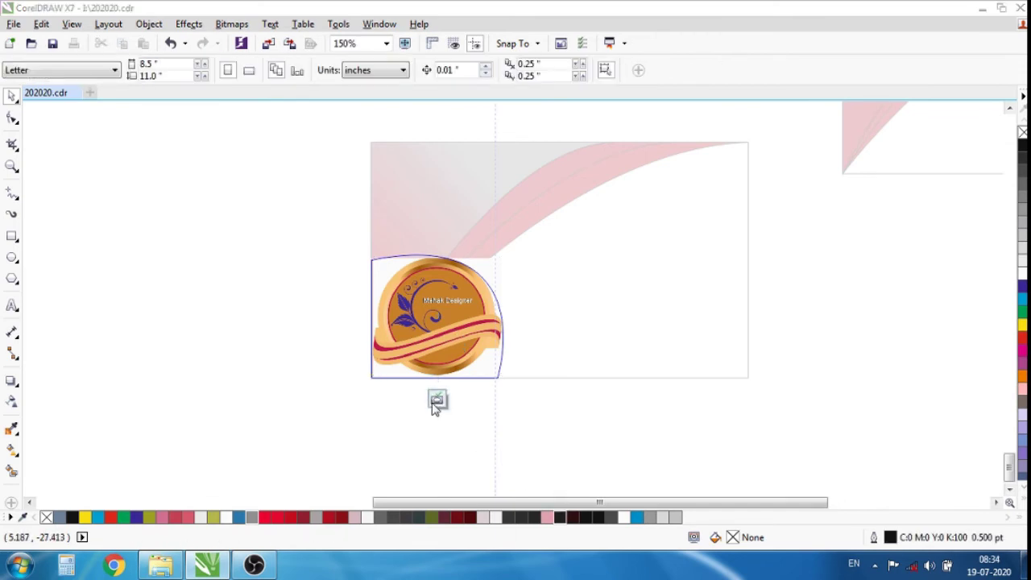
{"action": "left_click", "coordinate": [437, 398]}
{"action": "left_click", "coordinate": [525, 440]}
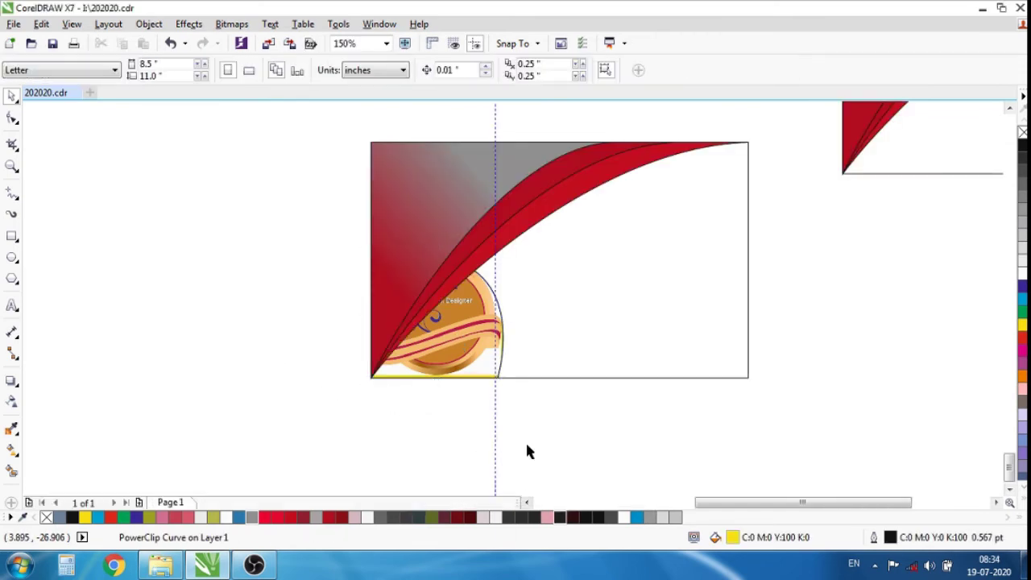
Shrink the badge within the corner shape's PowerClip to about 0.76 × 0.69 inches, keep it at the shape's lower right, and finish editing
{"action": "left_click", "coordinate": [427, 345]}
{"action": "left_click", "coordinate": [391, 400]}
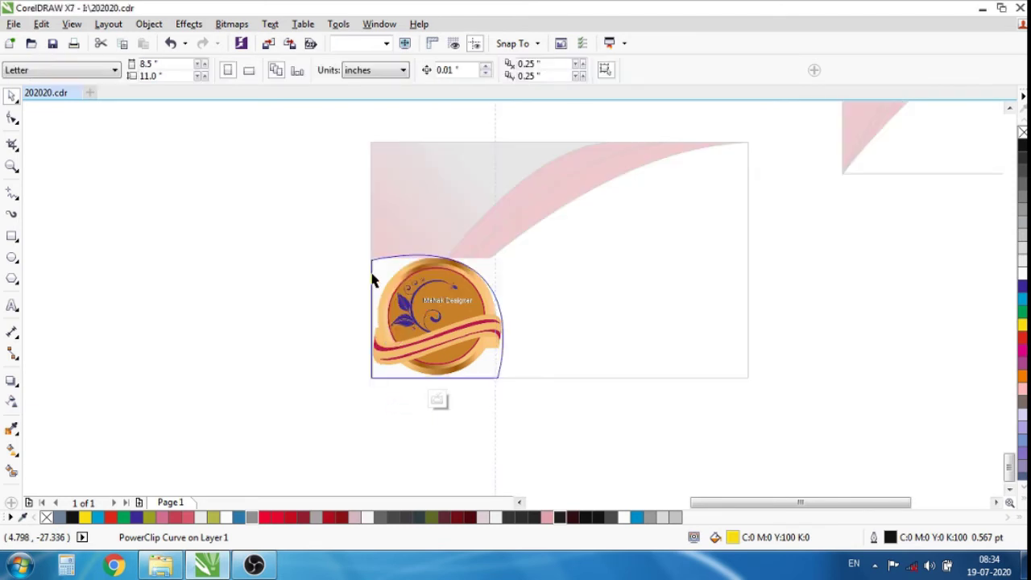
{"action": "left_click", "coordinate": [373, 280]}
{"action": "left_click_drag", "start_coordinate": [364, 252], "coordinate": [413, 293]}
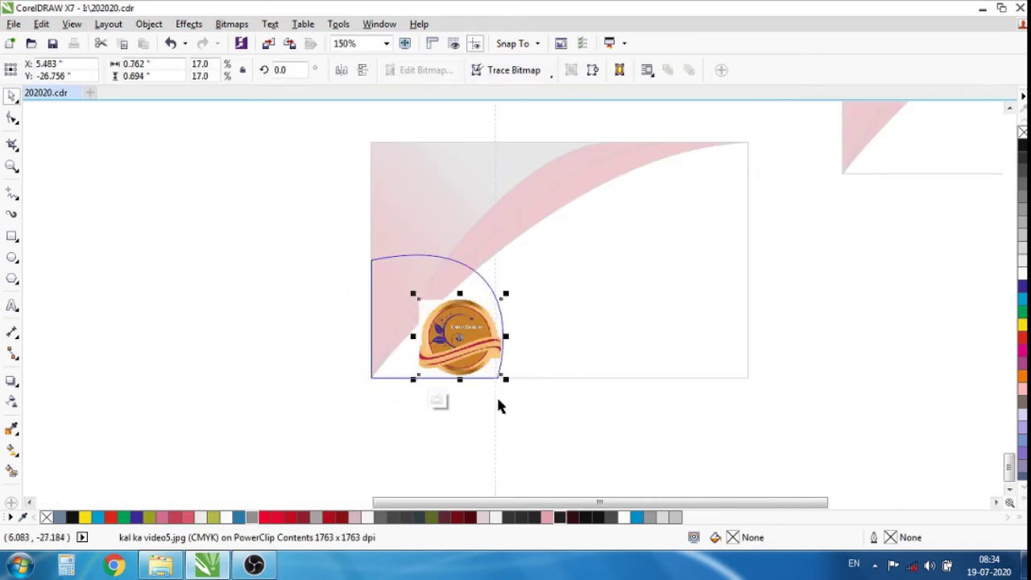
{"action": "left_click", "coordinate": [443, 399]}
{"action": "left_click", "coordinate": [430, 458]}
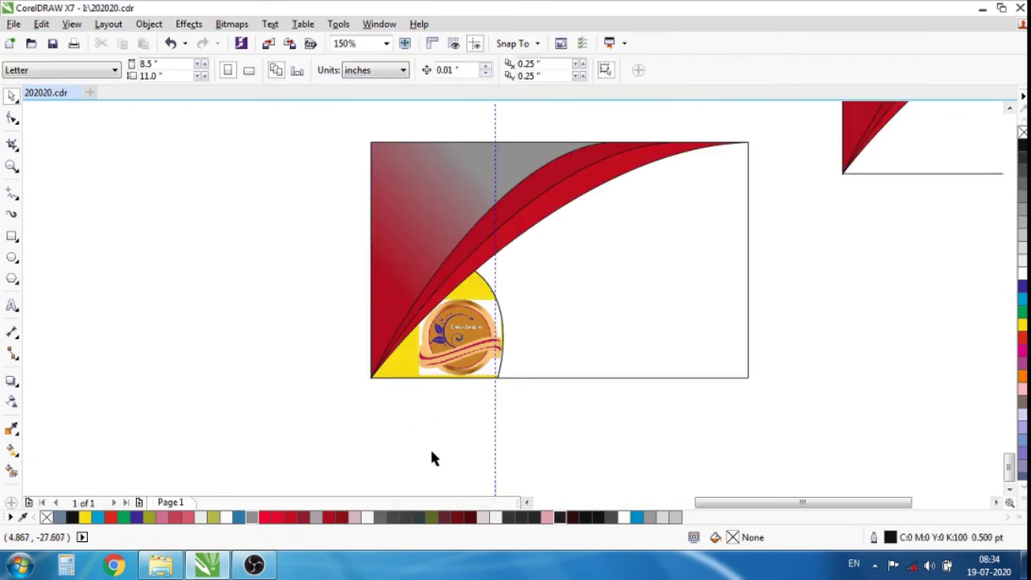
Fill the yellow corner shape behind the badge with white
{"action": "scroll", "coordinate": [435, 370], "scroll_direction": "up", "scroll_amount": 4}
{"action": "left_click", "coordinate": [282, 368]}
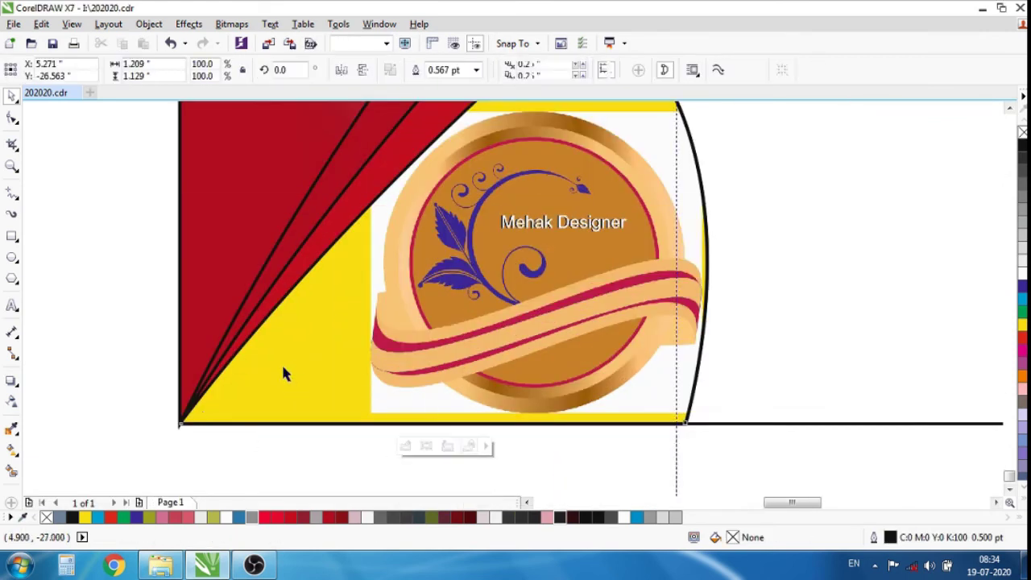
{"action": "left_click", "coordinate": [1021, 272]}
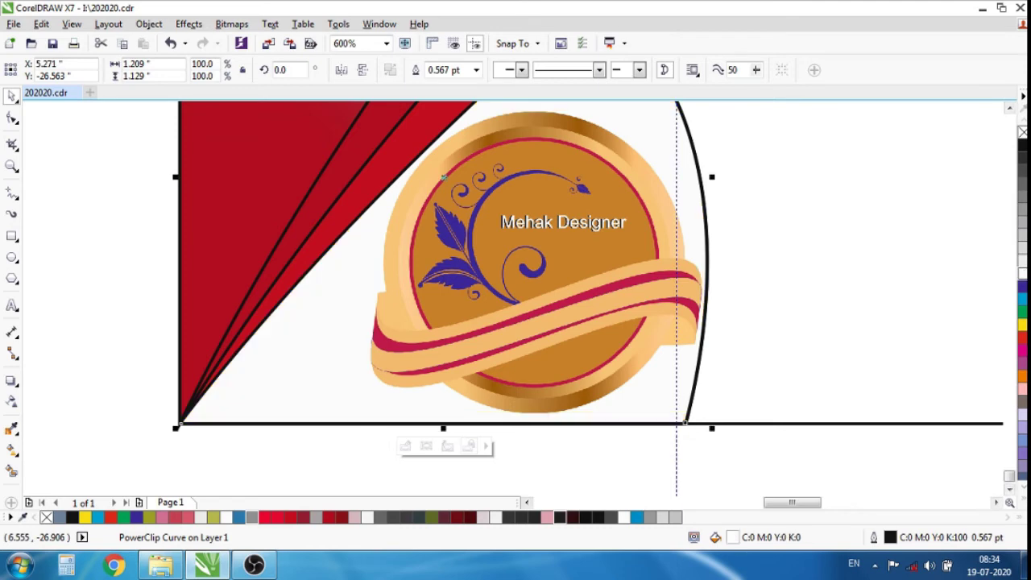
{"action": "scroll", "coordinate": [631, 308], "scroll_direction": "down", "scroll_amount": 4}
{"action": "left_click", "coordinate": [448, 271]}
{"action": "scroll", "coordinate": [725, 241], "scroll_direction": "down", "scroll_amount": 4}
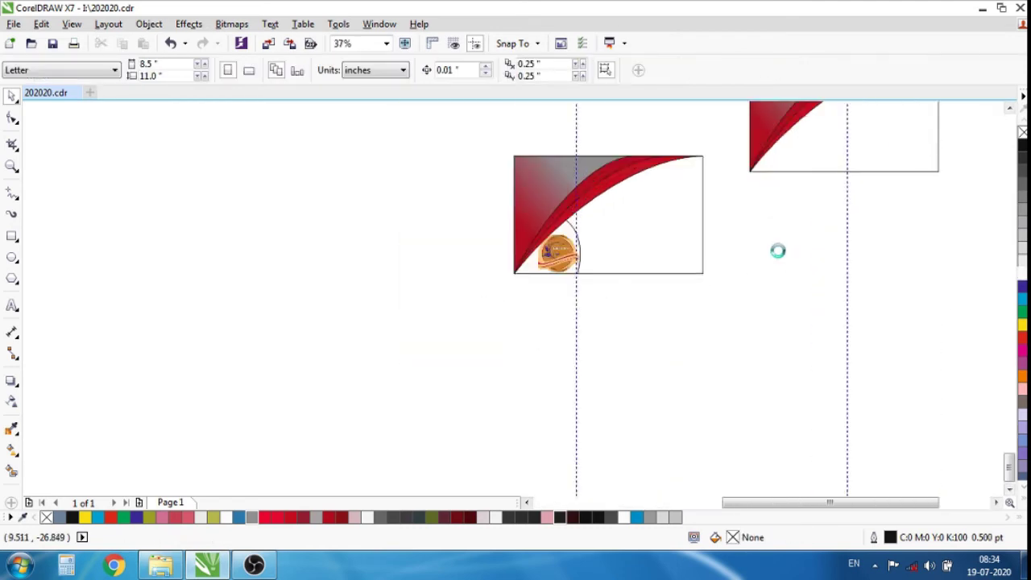
Fill the background rectangle of the card containing the badge with black
{"action": "scroll", "coordinate": [642, 310], "scroll_direction": "up", "scroll_amount": 4}
{"action": "scroll", "coordinate": [608, 245], "scroll_direction": "down", "scroll_amount": 4}
{"action": "scroll", "coordinate": [608, 246], "scroll_direction": "up", "scroll_amount": 4}
{"action": "left_click", "coordinate": [617, 328]}
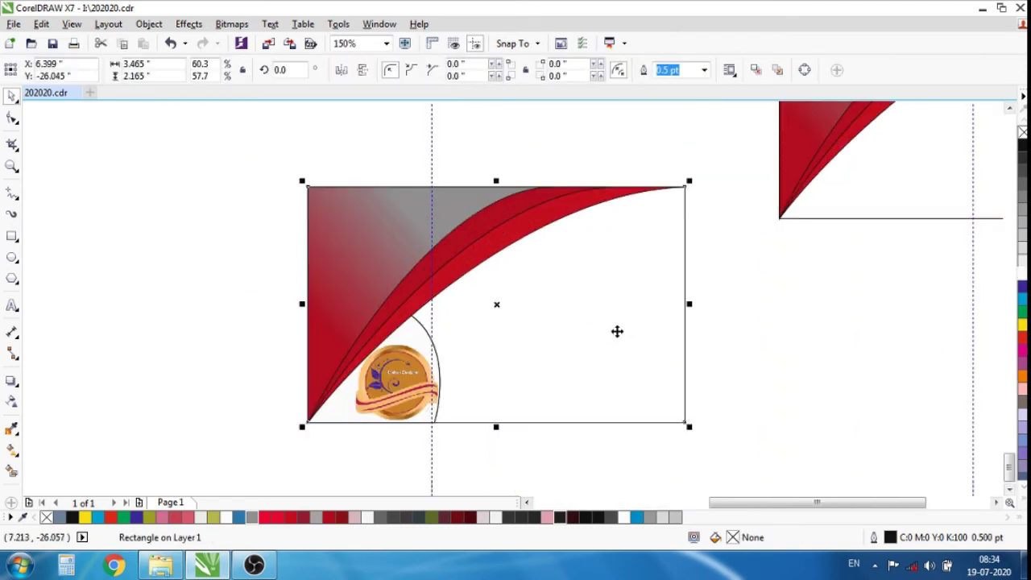
{"action": "left_click", "coordinate": [1021, 150]}
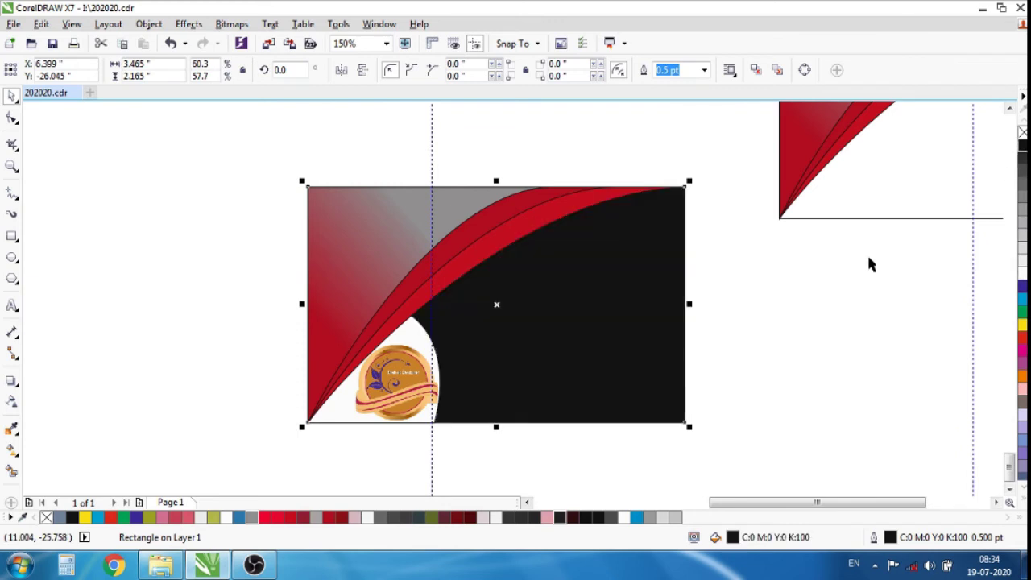
{"action": "left_click", "coordinate": [867, 253]}
Group the six objects that make up the black card with the badge
{"action": "scroll", "coordinate": [564, 266], "scroll_direction": "down", "scroll_amount": 4}
{"action": "scroll", "coordinate": [596, 235], "scroll_direction": "up", "scroll_amount": 2}
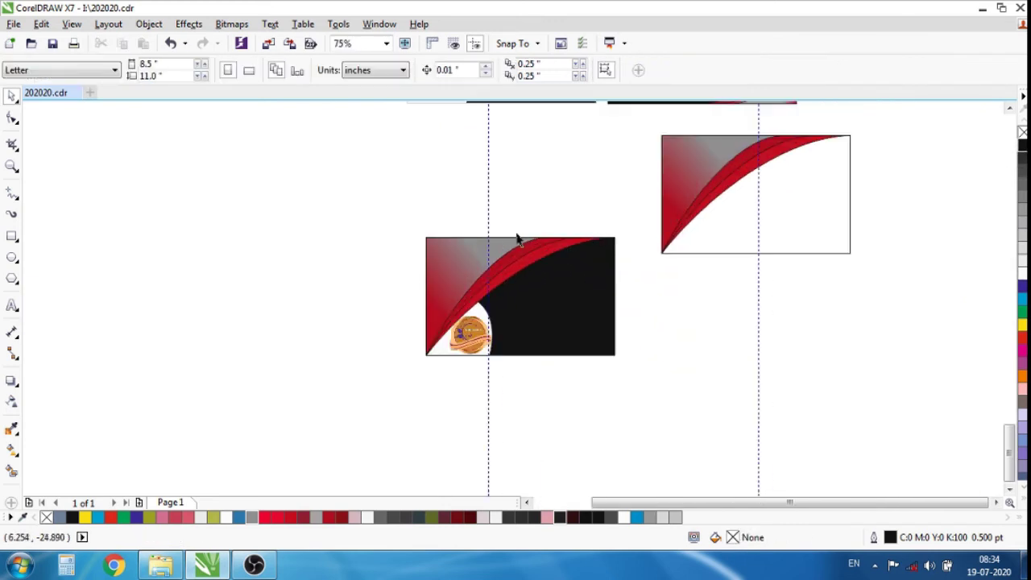
{"action": "scroll", "coordinate": [518, 237], "scroll_direction": "down", "scroll_amount": 2}
{"action": "scroll", "coordinate": [545, 277], "scroll_direction": "up", "scroll_amount": 2}
{"action": "left_click_drag", "start_coordinate": [315, 172], "coordinate": [594, 355]}
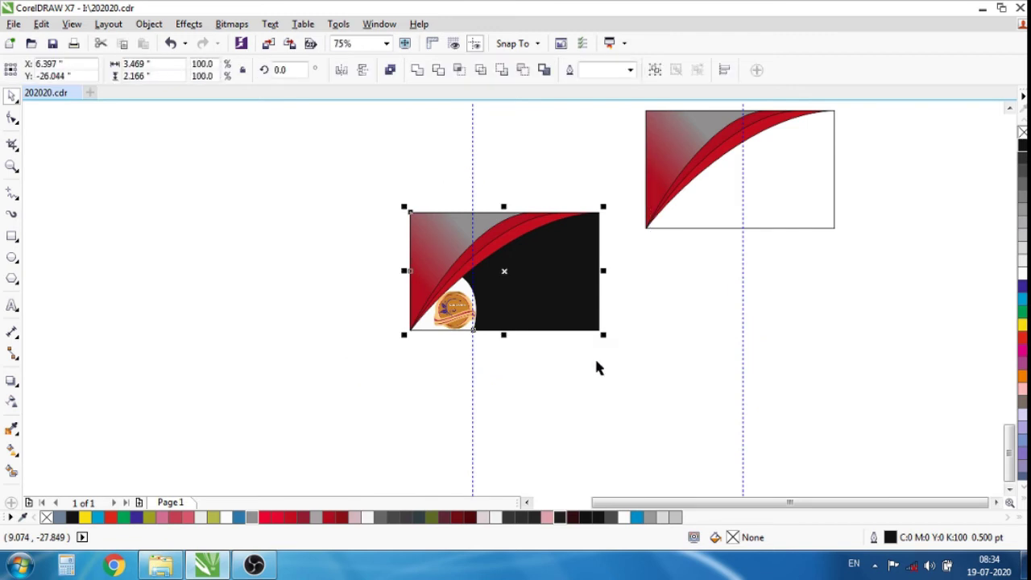
{"action": "left_click", "coordinate": [150, 23]}
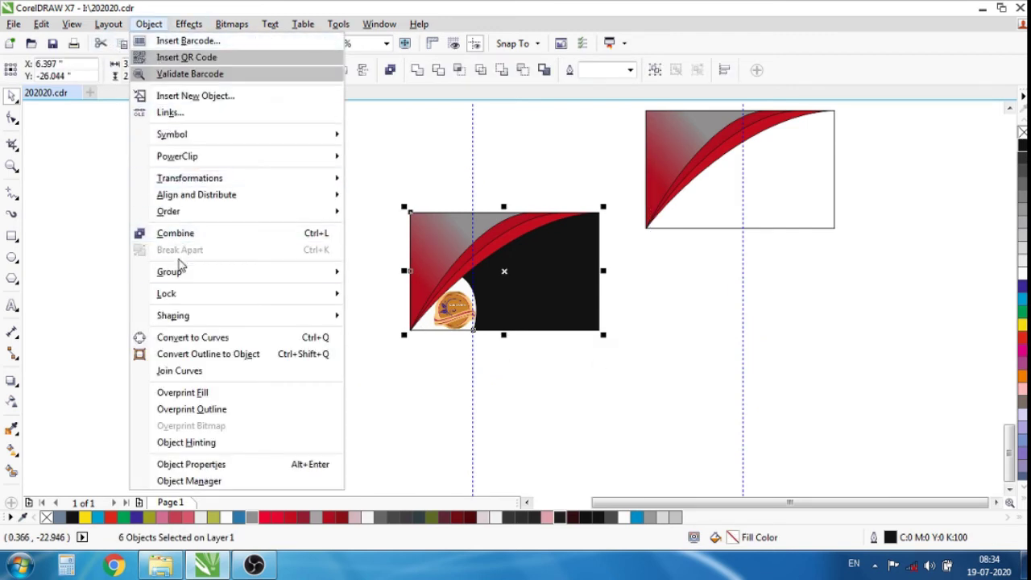
{"action": "mouse_move", "coordinate": [180, 271]}
{"action": "left_click", "coordinate": [427, 272]}
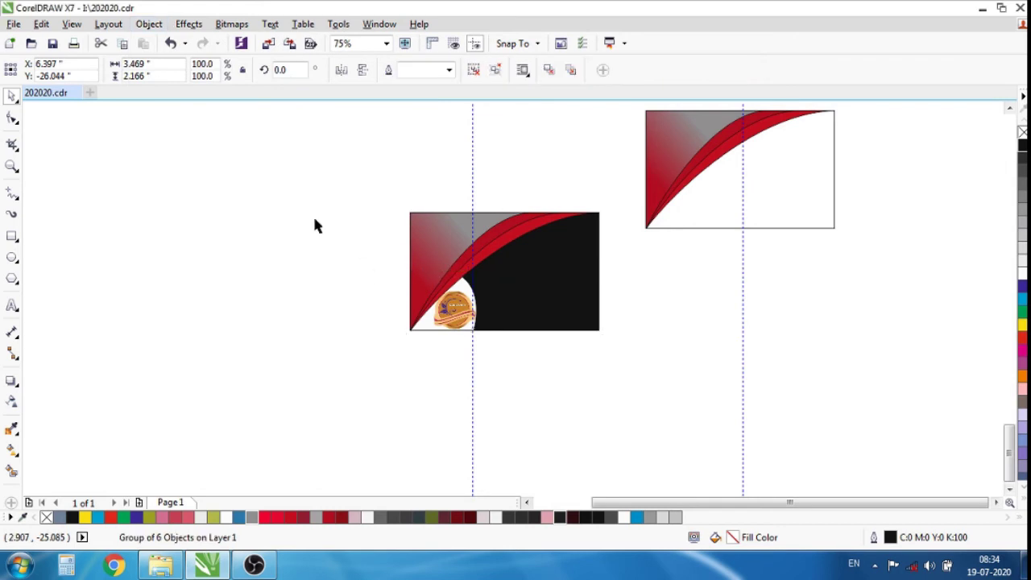
Move the grouped black card to the left of the guideline and up, just below and left of the reference front card
{"action": "left_click_drag", "start_coordinate": [508, 290], "coordinate": [289, 256]}
{"action": "left_click", "coordinate": [418, 247]}
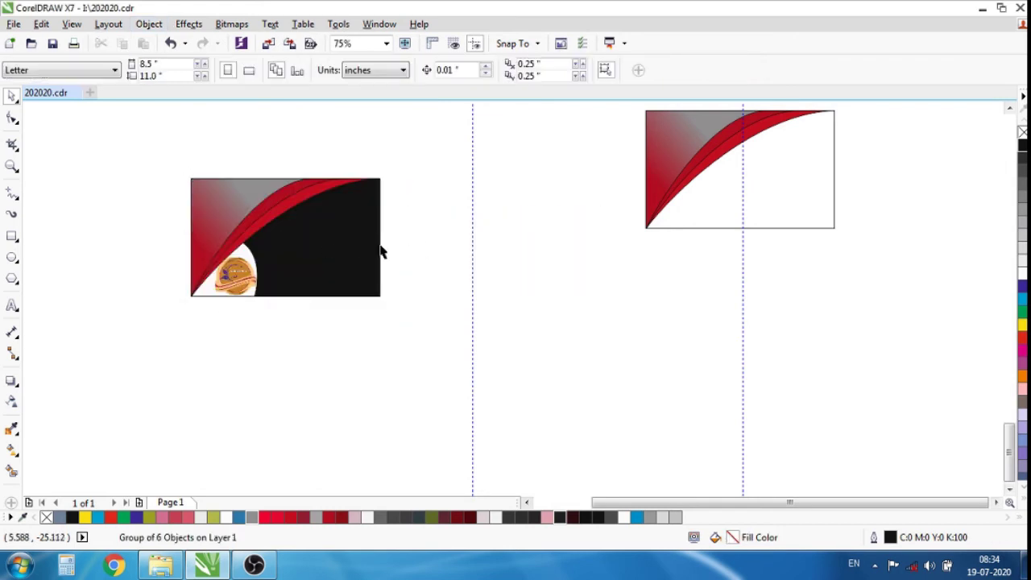
{"action": "scroll", "coordinate": [515, 258], "scroll_direction": "down", "scroll_amount": 3}
{"action": "scroll", "coordinate": [519, 201], "scroll_direction": "up", "scroll_amount": 3}
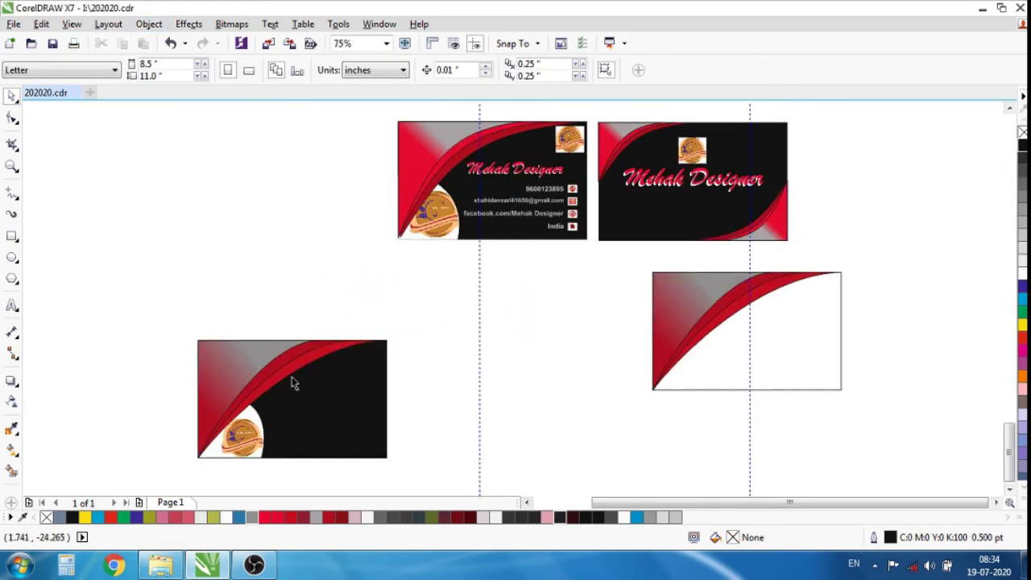
{"action": "left_click_drag", "start_coordinate": [283, 387], "coordinate": [279, 306]}
{"action": "left_click", "coordinate": [455, 345]}
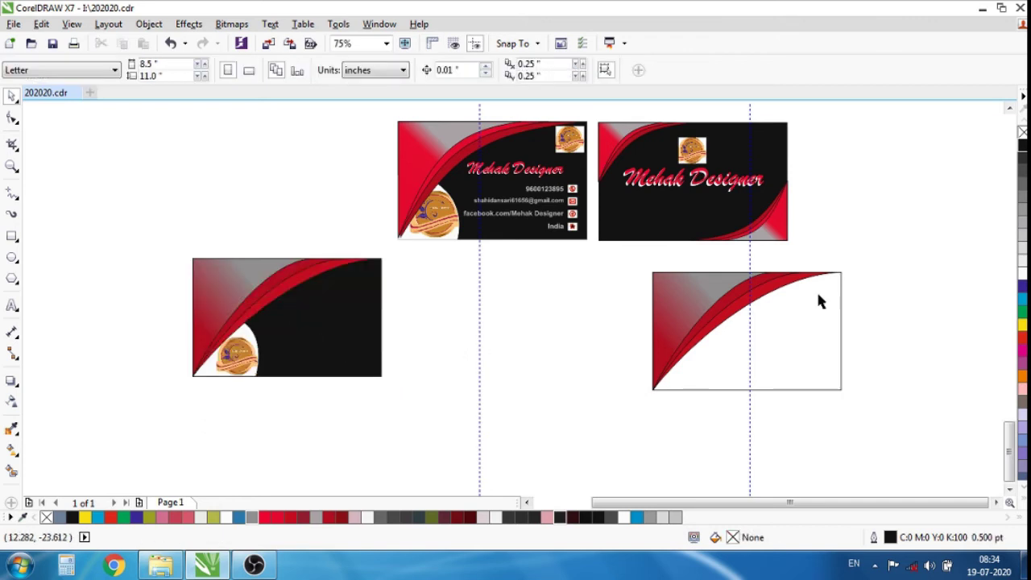
Move the second card's white rectangle out from behind its curves to empty space at the lower right
{"action": "scroll", "coordinate": [700, 314], "scroll_direction": "down", "scroll_amount": 2}
{"action": "scroll", "coordinate": [719, 313], "scroll_direction": "up", "scroll_amount": 2}
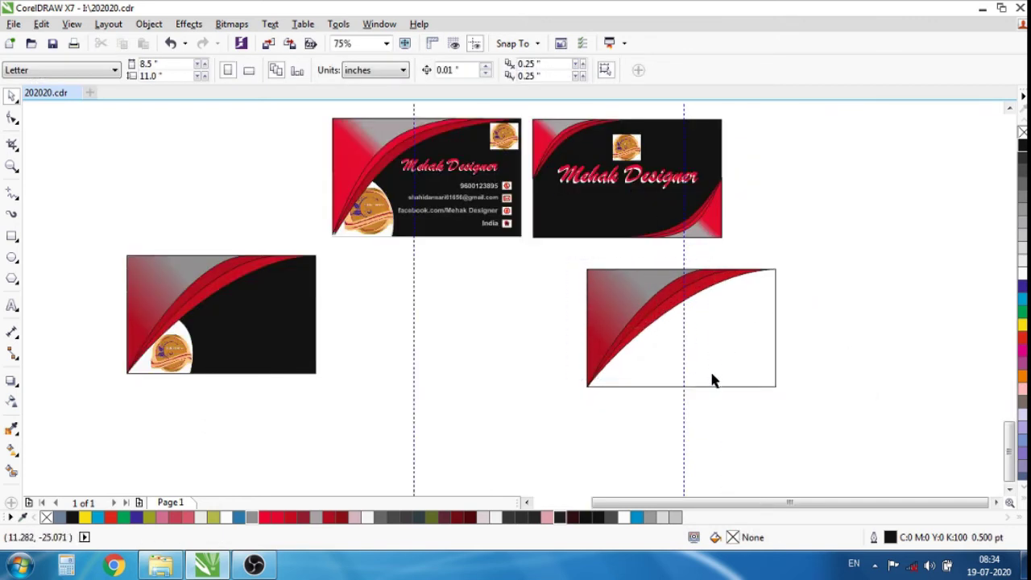
{"action": "left_click", "coordinate": [744, 363]}
{"action": "left_click_drag", "start_coordinate": [744, 362], "coordinate": [890, 400]}
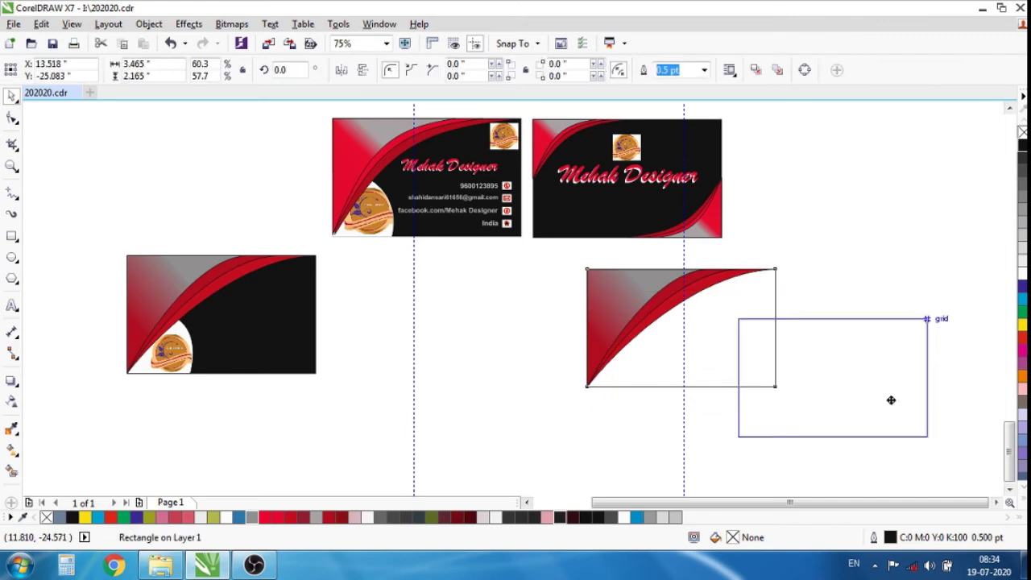
{"action": "left_click", "coordinate": [842, 282]}
Group the second card's three red and gray curved shapes and keep the group selected
{"action": "left_click_drag", "start_coordinate": [538, 257], "coordinate": [793, 411]}
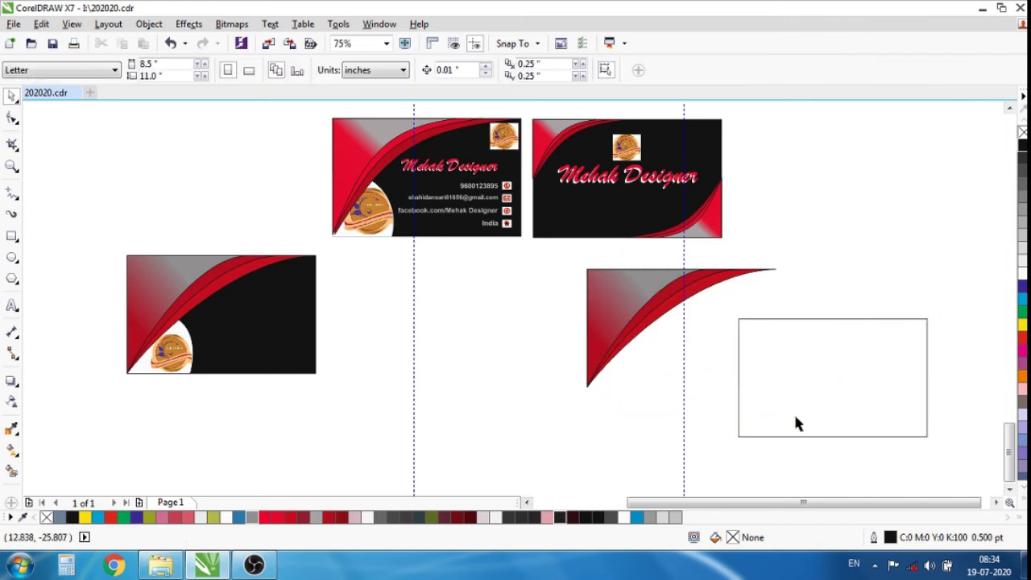
{"action": "left_click", "coordinate": [149, 24]}
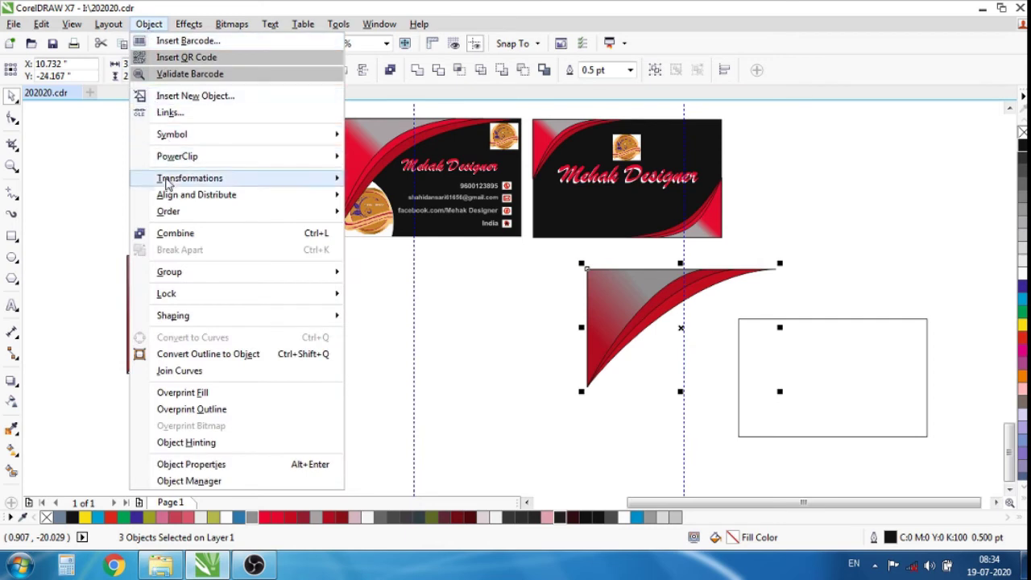
{"action": "mouse_move", "coordinate": [213, 274]}
{"action": "left_click", "coordinate": [401, 271]}
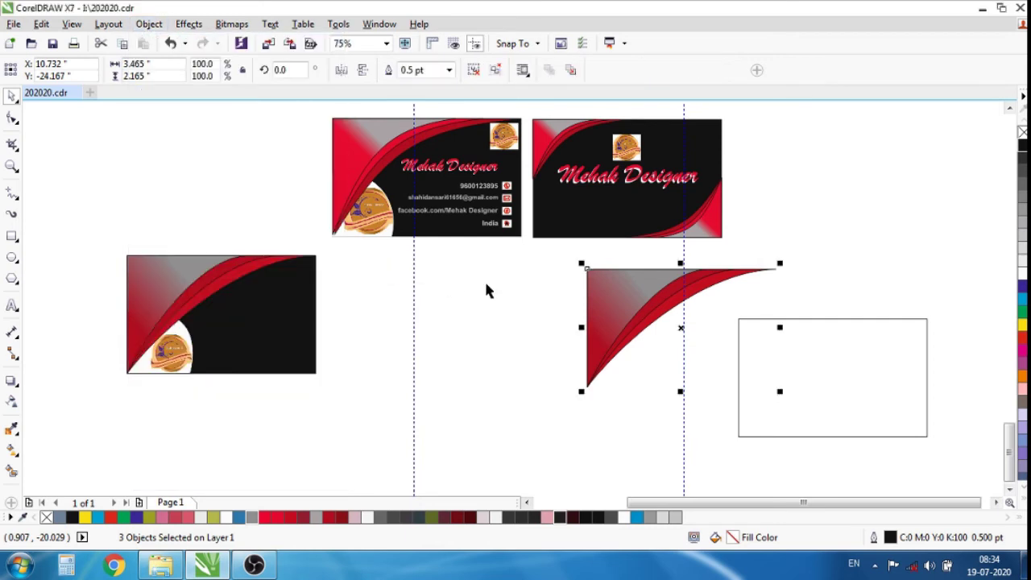
{"action": "left_click", "coordinate": [486, 290]}
{"action": "left_click", "coordinate": [649, 331]}
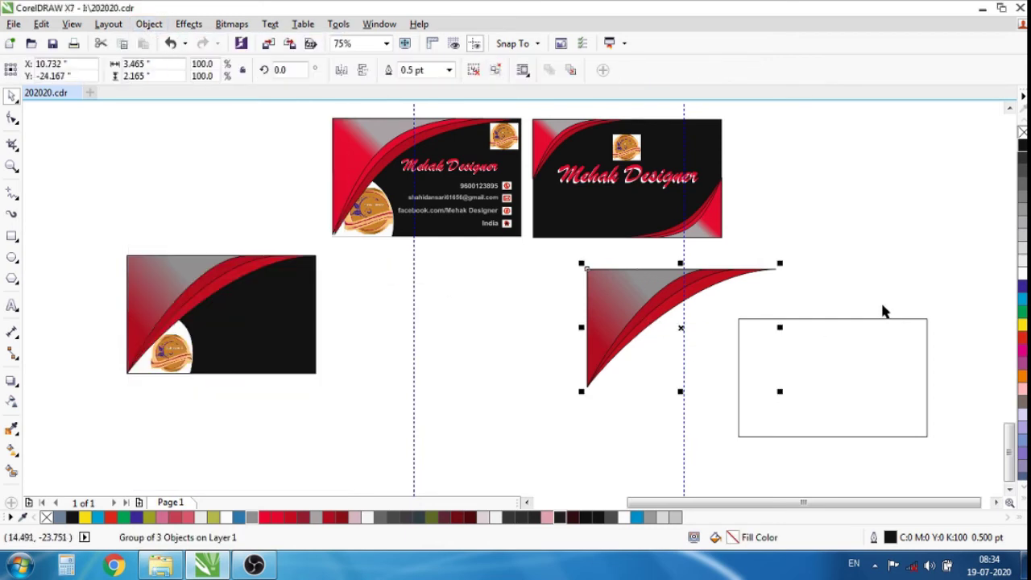
Scale the curve group down to about 1.43 × 0.89 inches and move it to the white rectangle's upper-left corner
{"action": "left_click_drag", "start_coordinate": [779, 265], "coordinate": [777, 334]}
{"action": "left_click", "coordinate": [626, 354]}
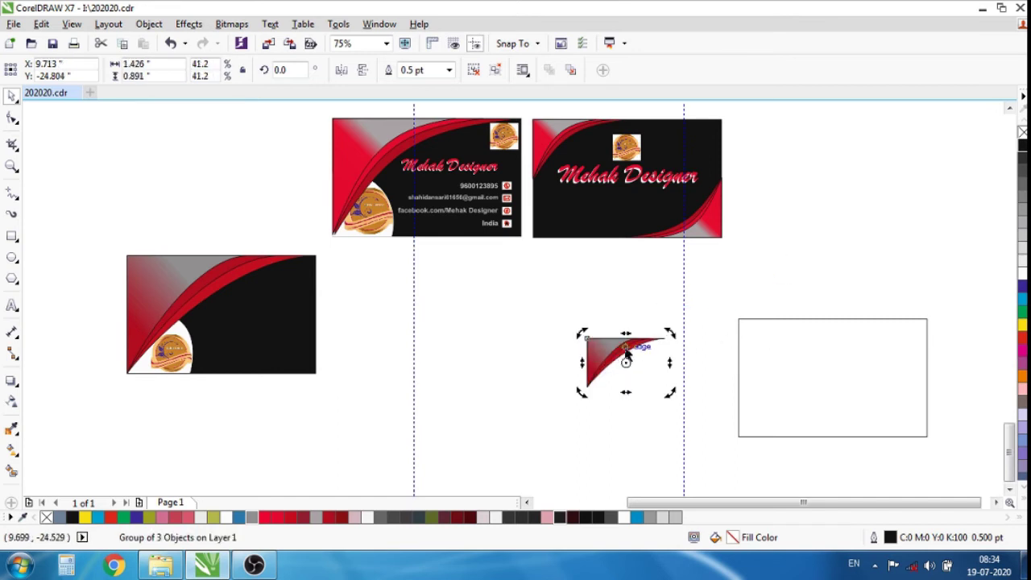
{"action": "left_click", "coordinate": [626, 363]}
{"action": "left_click_drag", "start_coordinate": [626, 362], "coordinate": [766, 341]}
{"action": "scroll", "coordinate": [771, 341], "scroll_direction": "up", "scroll_amount": 2}
{"action": "scroll", "coordinate": [773, 341], "scroll_direction": "down", "scroll_amount": 1}
{"action": "scroll", "coordinate": [727, 324], "scroll_direction": "up", "scroll_amount": 2}
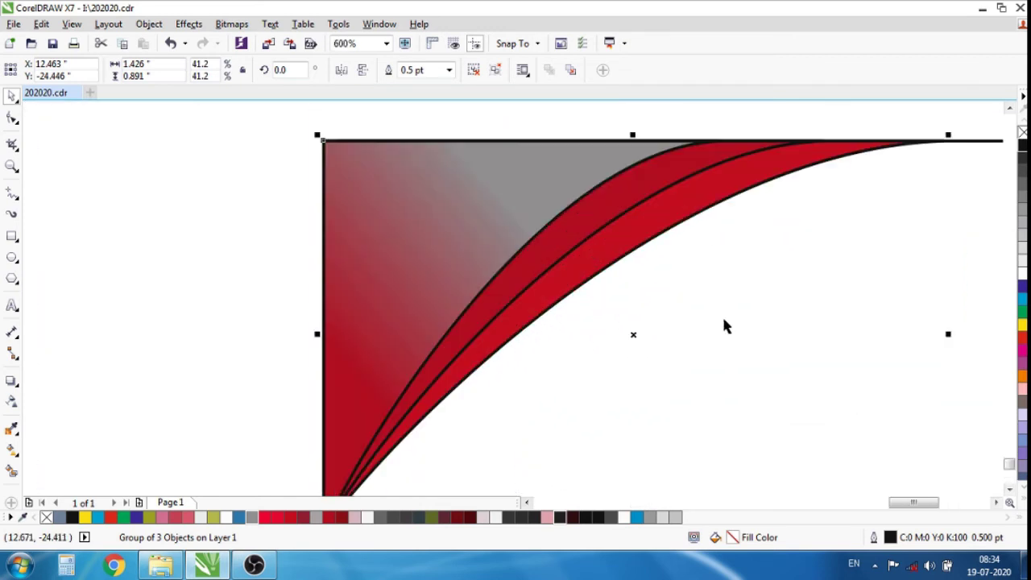
{"action": "scroll", "coordinate": [630, 306], "scroll_direction": "down", "scroll_amount": 2}
Enlarge the curve group proportionally from the rectangle's upper-left corner to about 2.54 × 1.59 inches
{"action": "left_click_drag", "start_coordinate": [708, 364], "coordinate": [876, 428]}
{"action": "scroll", "coordinate": [703, 350], "scroll_direction": "up", "scroll_amount": 3}
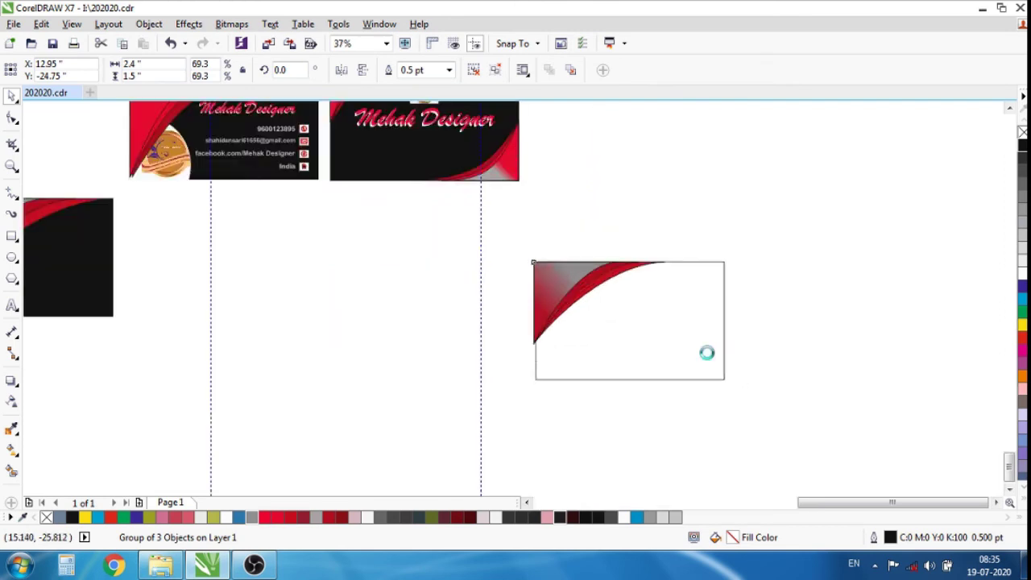
{"action": "mouse_move", "coordinate": [625, 338]}
{"action": "left_mouse_down"}
{"action": "mouse_move", "coordinate": [653, 349]}
{"action": "mouse_move", "coordinate": [641, 349]}
{"action": "left_mouse_up"}
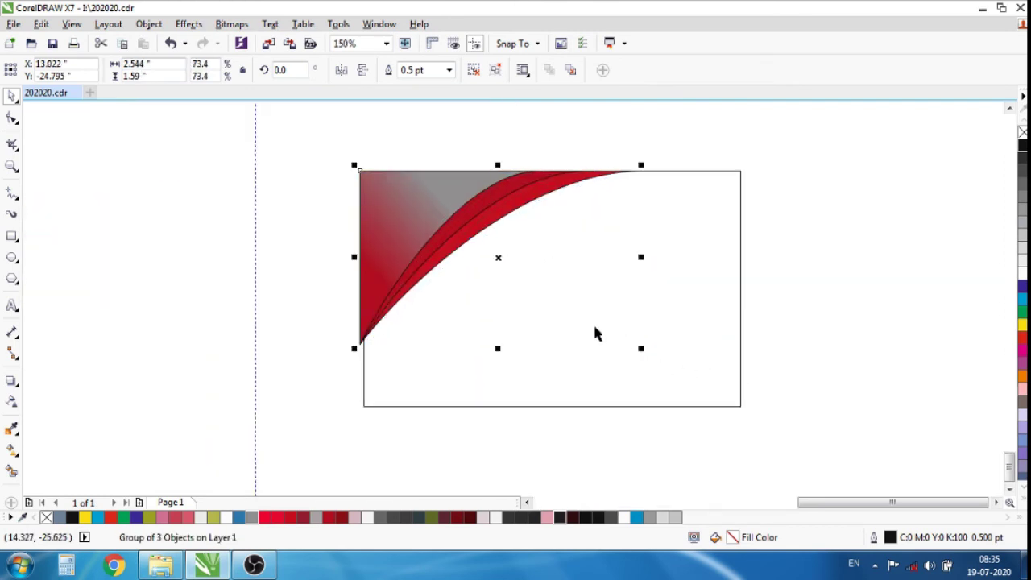
Shift the curve group sideways so its left edge lines up with the white rectangle's left edge
{"action": "left_click", "coordinate": [419, 230]}
{"action": "mouse_move", "coordinate": [426, 228]}
{"action": "left_mouse_down"}
{"action": "mouse_move", "coordinate": [449, 232]}
{"action": "mouse_move", "coordinate": [436, 231]}
{"action": "left_mouse_up"}
{"action": "scroll", "coordinate": [400, 265], "scroll_direction": "up", "scroll_amount": 5}
{"action": "scroll", "coordinate": [372, 359], "scroll_direction": "down", "scroll_amount": 3}
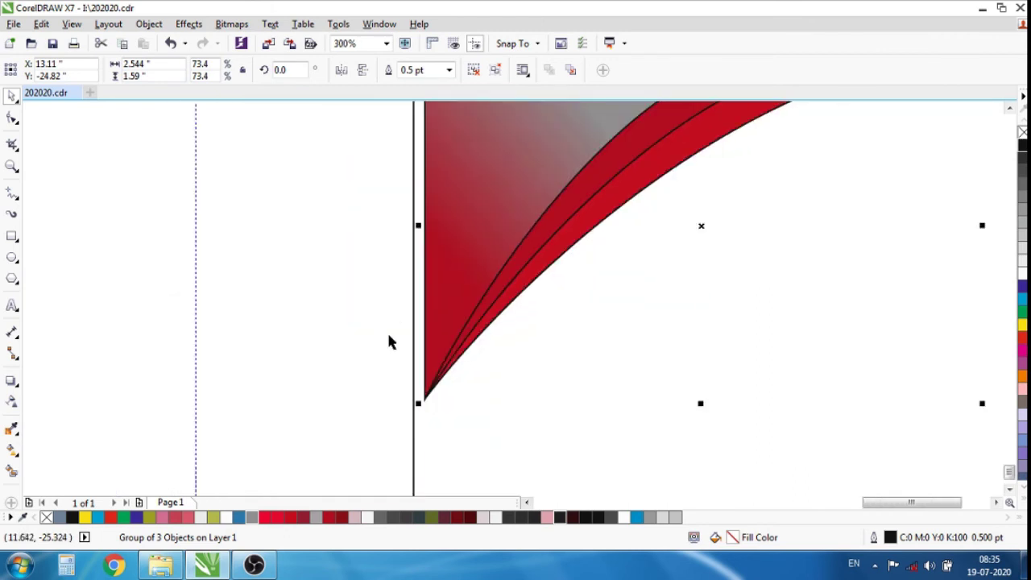
{"action": "scroll", "coordinate": [391, 341], "scroll_direction": "up", "scroll_amount": 3}
{"action": "left_click_drag", "start_coordinate": [568, 341], "coordinate": [524, 341]}
{"action": "scroll", "coordinate": [547, 320], "scroll_direction": "down", "scroll_amount": 5}
{"action": "key", "text": "Escape"}
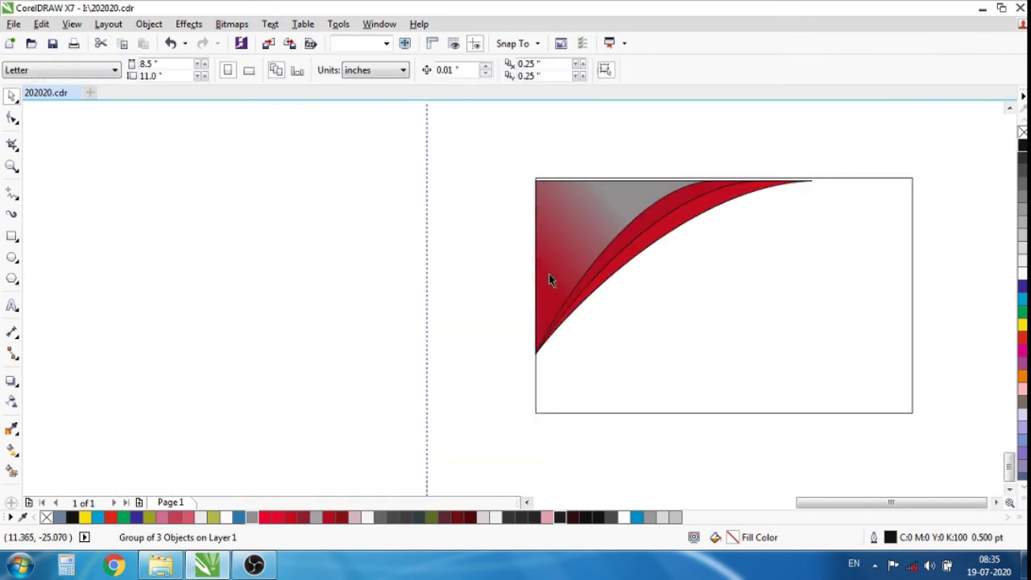
Nudge the curve group up until its top edge meets the white rectangle's top edge
{"action": "scroll", "coordinate": [550, 281], "scroll_direction": "up", "scroll_amount": 2}
{"action": "scroll", "coordinate": [645, 176], "scroll_direction": "up", "scroll_amount": 4}
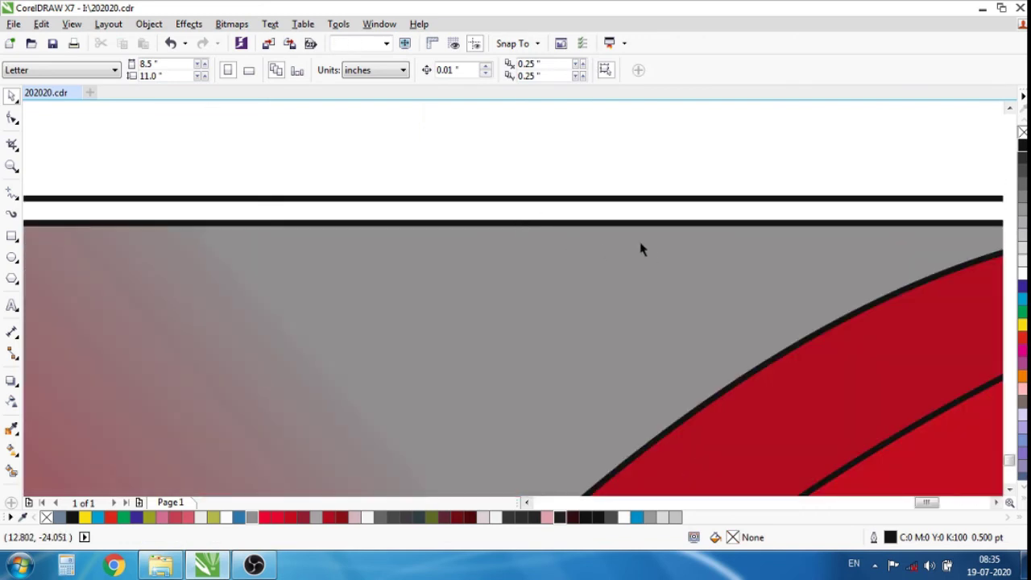
{"action": "left_click", "coordinate": [638, 243]}
{"action": "key", "text": "Up"}
{"action": "key", "text": "Up"}
{"action": "key", "text": "Up"}
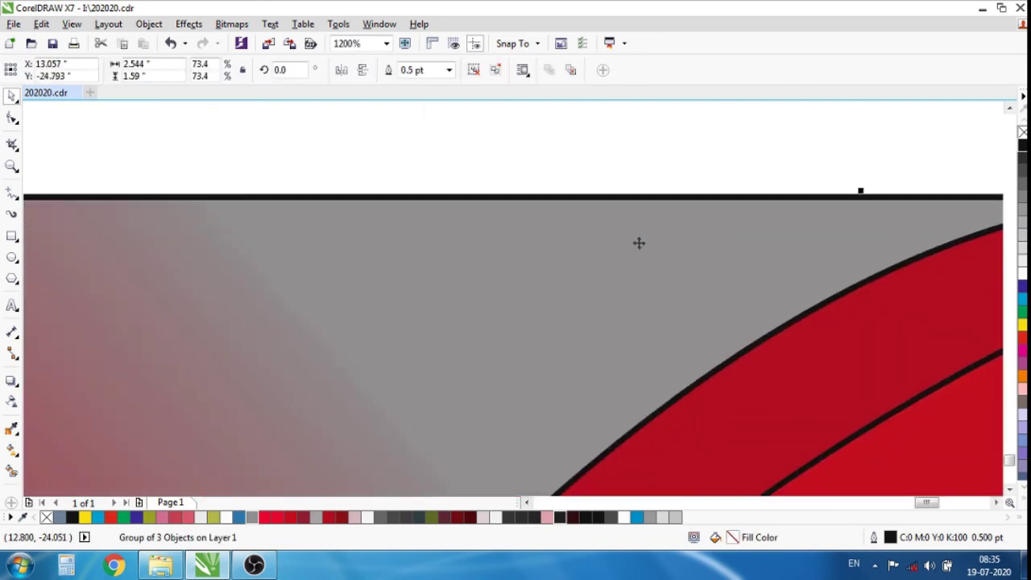
{"action": "scroll", "coordinate": [639, 243], "scroll_direction": "down", "scroll_amount": 3}
{"action": "scroll", "coordinate": [561, 249], "scroll_direction": "down", "scroll_amount": 2}
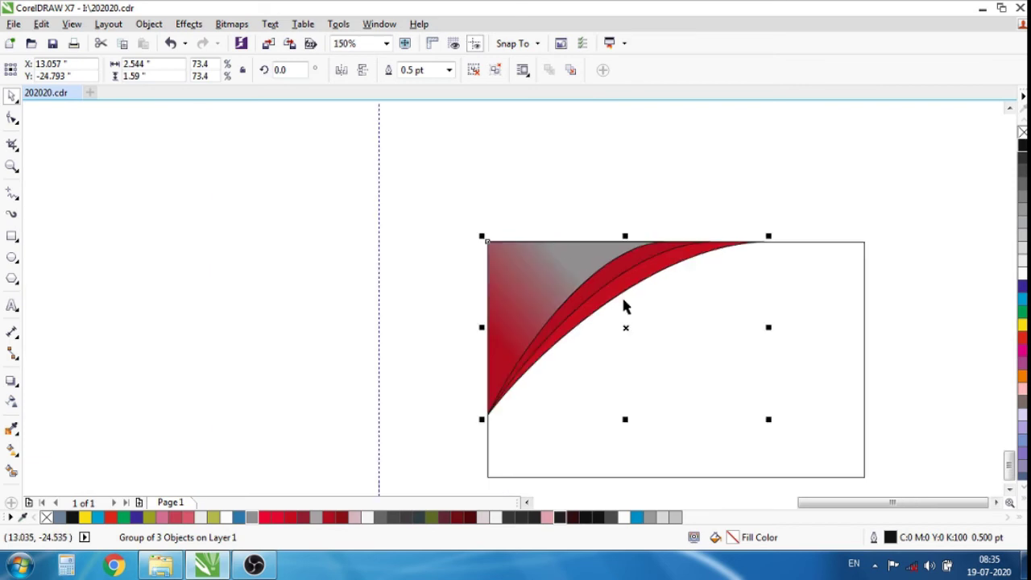
Create a horizontally mirrored copy of the curve group directly to its right
{"action": "left_click_drag", "start_coordinate": [416, 189], "coordinate": [793, 472]}
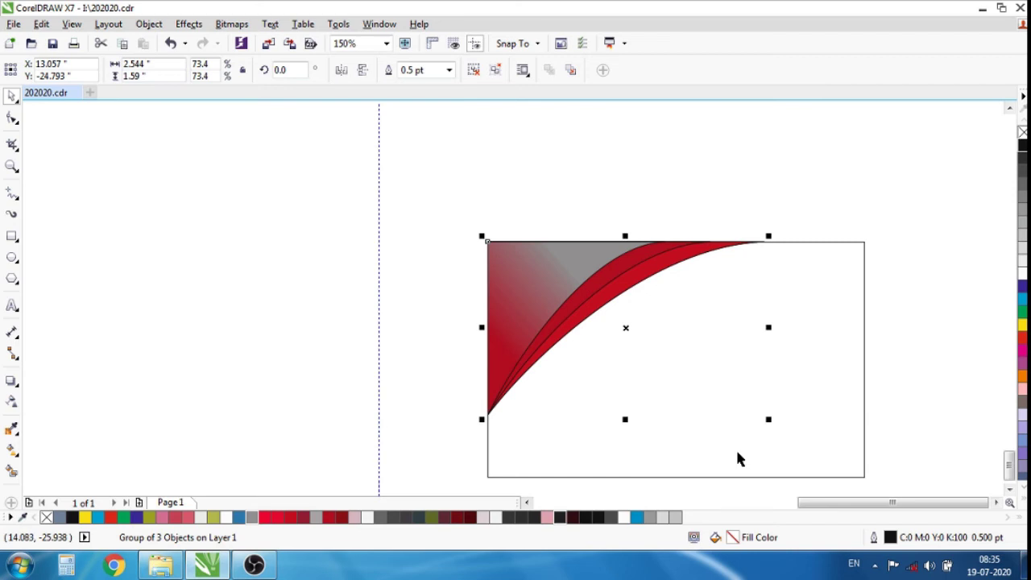
{"action": "left_click_drag", "start_coordinate": [483, 328], "coordinate": [776, 388]}
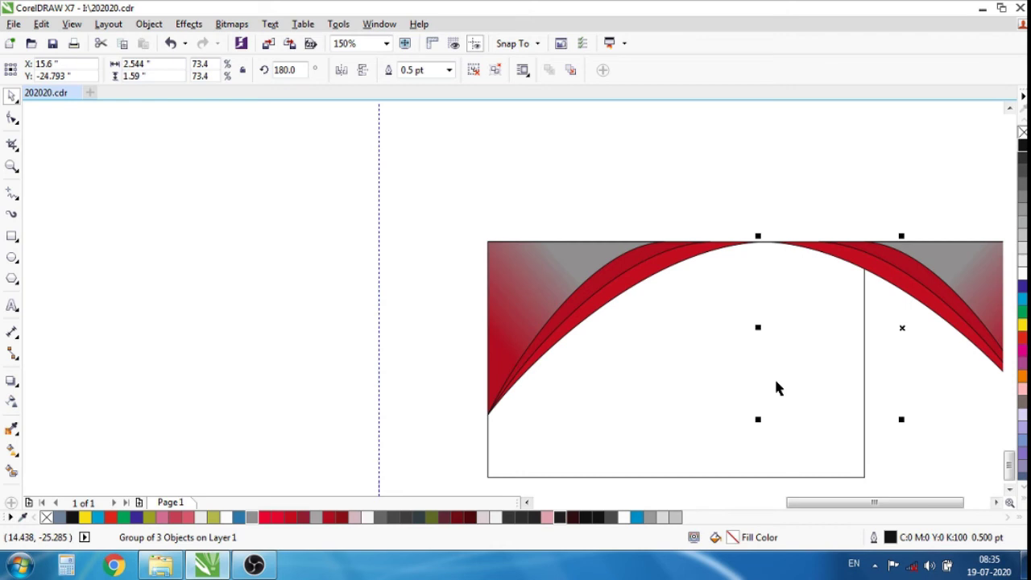
{"action": "scroll", "coordinate": [636, 334], "scroll_direction": "right", "scroll_amount": 3}
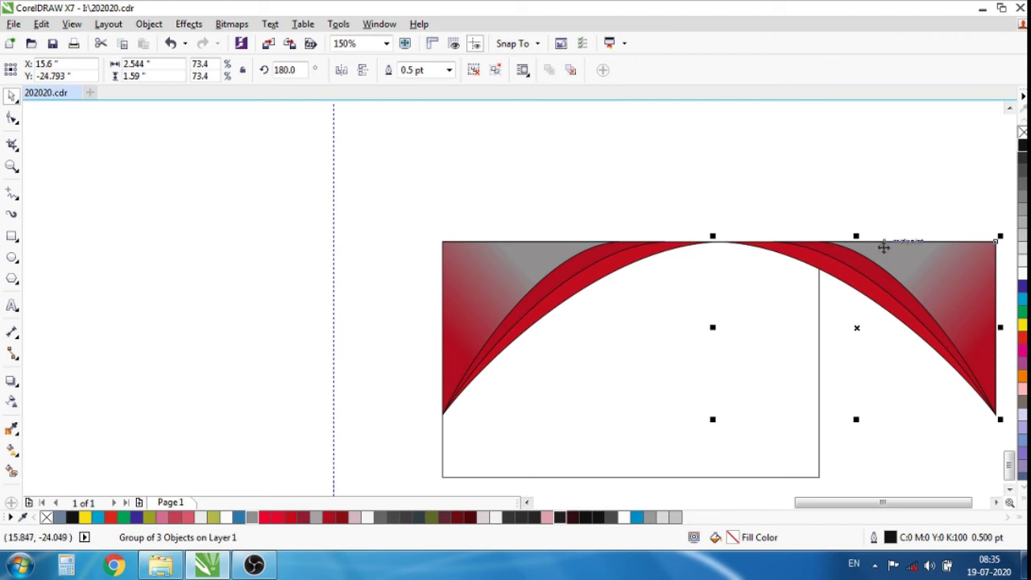
Flip the mirrored curve copy vertically downward so its corner faces the lower right
{"action": "left_click_drag", "start_coordinate": [855, 236], "coordinate": [838, 439]}
{"action": "scroll", "coordinate": [746, 334], "scroll_direction": "right", "scroll_amount": 3}
{"action": "scroll", "coordinate": [746, 336], "scroll_direction": "down", "scroll_amount": 3}
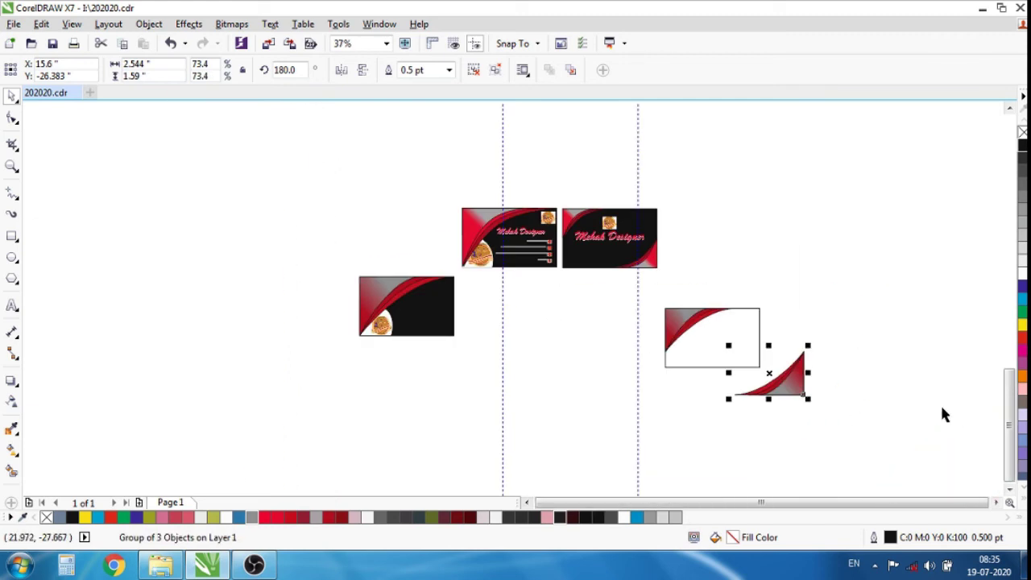
{"action": "scroll", "coordinate": [794, 371], "scroll_direction": "up", "scroll_amount": 2}
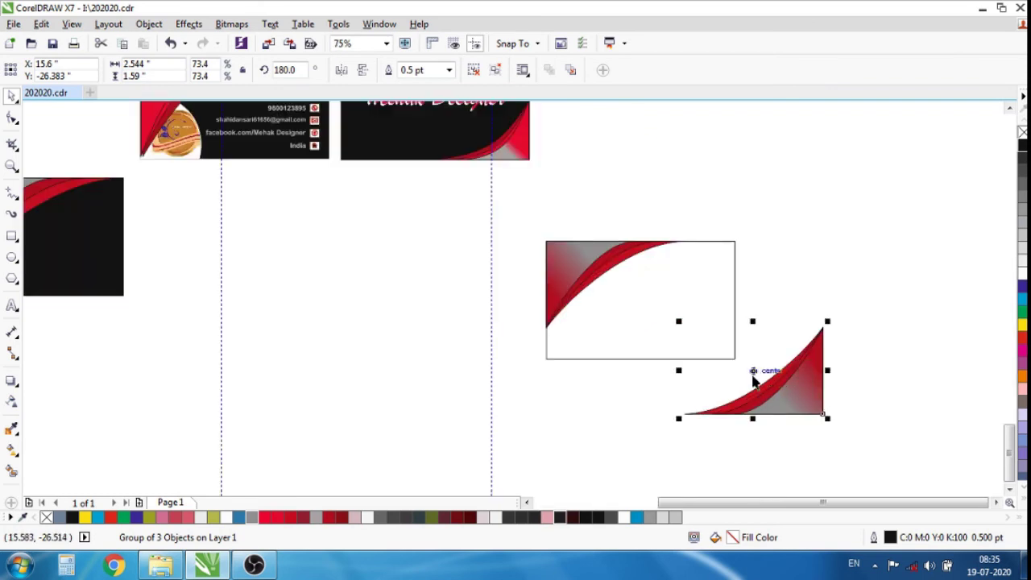
Move the flipped curve group into the white rectangle's lower-right corner, lining up its right edge with the rectangle's right edge
{"action": "left_click_drag", "start_coordinate": [753, 378], "coordinate": [664, 320]}
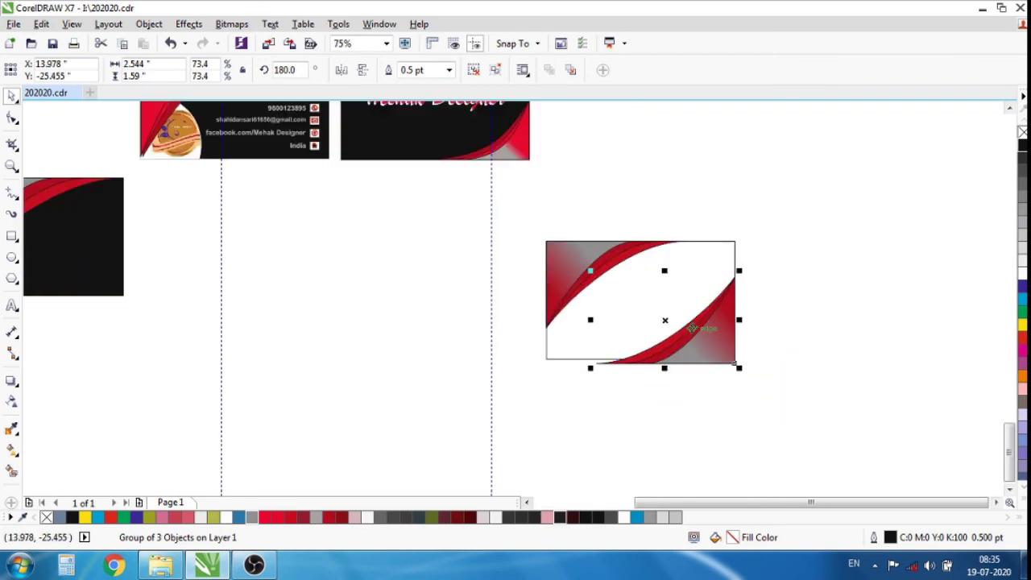
{"action": "scroll", "coordinate": [691, 328], "scroll_direction": "up", "scroll_amount": 4}
{"action": "scroll", "coordinate": [775, 348], "scroll_direction": "down", "scroll_amount": 4}
{"action": "scroll", "coordinate": [750, 373], "scroll_direction": "up", "scroll_amount": 4}
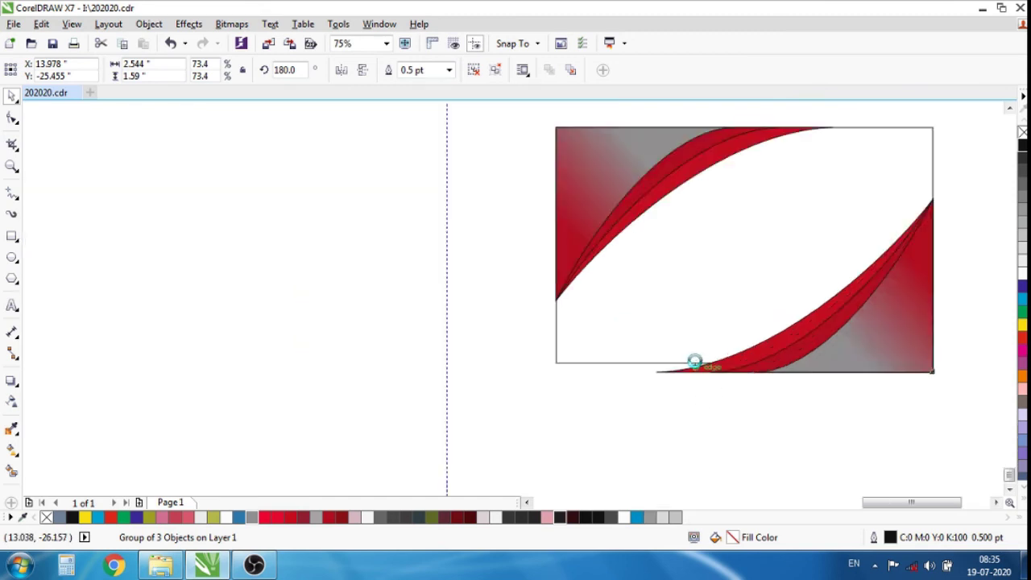
Nudge the lower-right curve group up until its bottom edge meets the rectangle's bottom edge
{"action": "key", "text": "Up"}
{"action": "key", "text": "Up"}
{"action": "key", "text": "Up"}
{"action": "key", "text": "Up"}
{"action": "key", "text": "Up"}
{"action": "key", "text": "Up"}
{"action": "key", "text": "Up"}
{"action": "key", "text": "Up"}
{"action": "key", "text": "Up"}
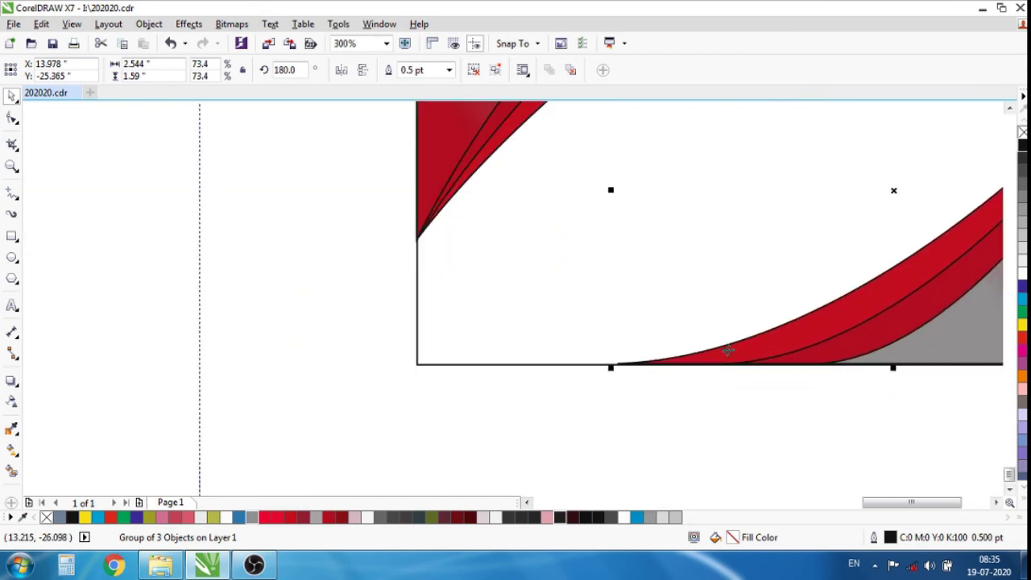
{"action": "scroll", "coordinate": [808, 310], "scroll_direction": "down", "scroll_amount": 4}
{"action": "scroll", "coordinate": [784, 299], "scroll_direction": "up", "scroll_amount": 4}
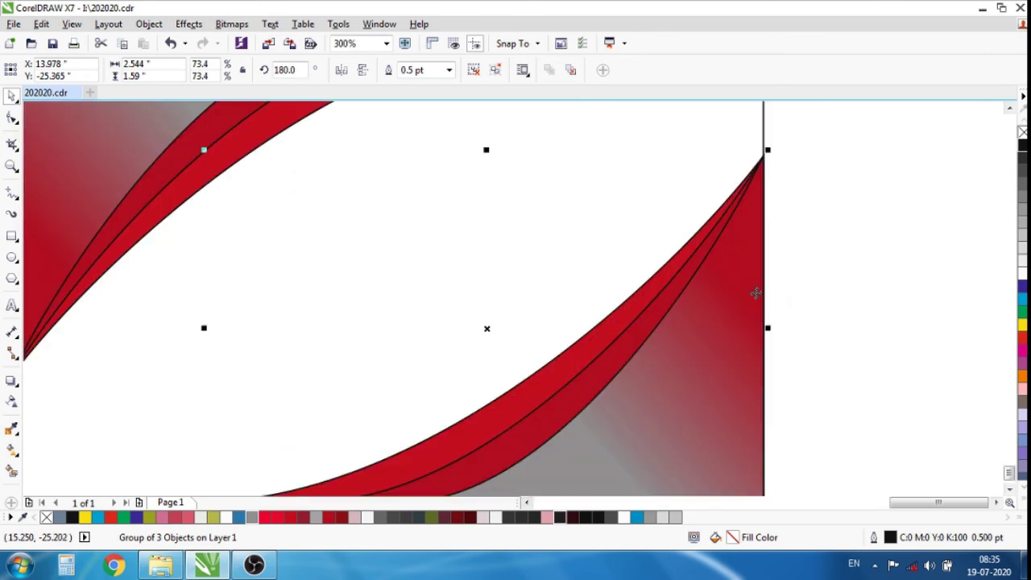
{"action": "scroll", "coordinate": [755, 293], "scroll_direction": "down", "scroll_amount": 4}
Fill the back card's background rectangle with black (C:0 M:0 Y:0 K:100)
{"action": "left_click", "coordinate": [770, 279]}
{"action": "left_click", "coordinate": [733, 290]}
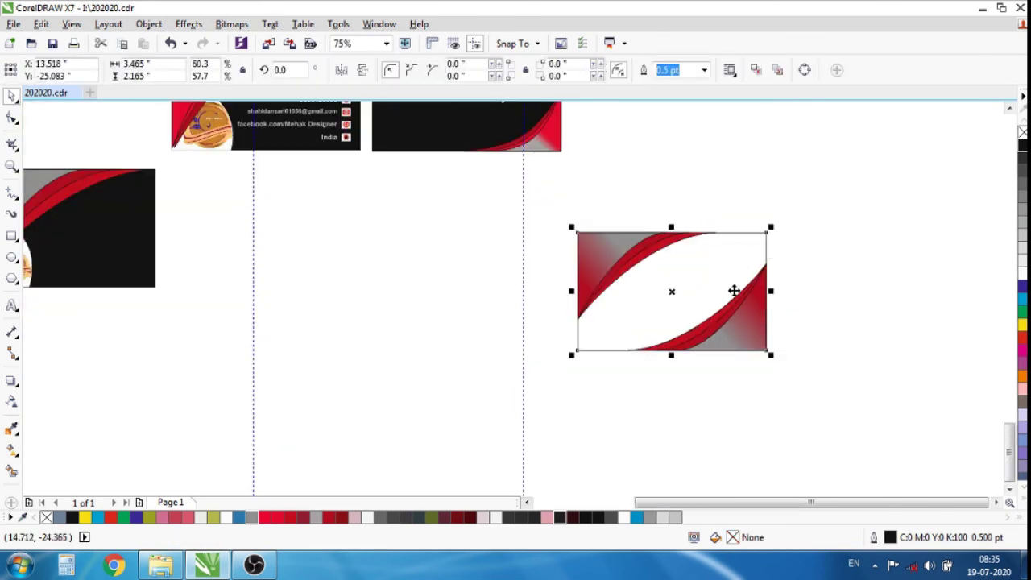
{"action": "left_click", "coordinate": [924, 250]}
{"action": "left_click", "coordinate": [759, 265]}
{"action": "scroll", "coordinate": [475, 133], "scroll_direction": "down", "scroll_amount": 3}
{"action": "scroll", "coordinate": [483, 145], "scroll_direction": "up", "scroll_amount": 3}
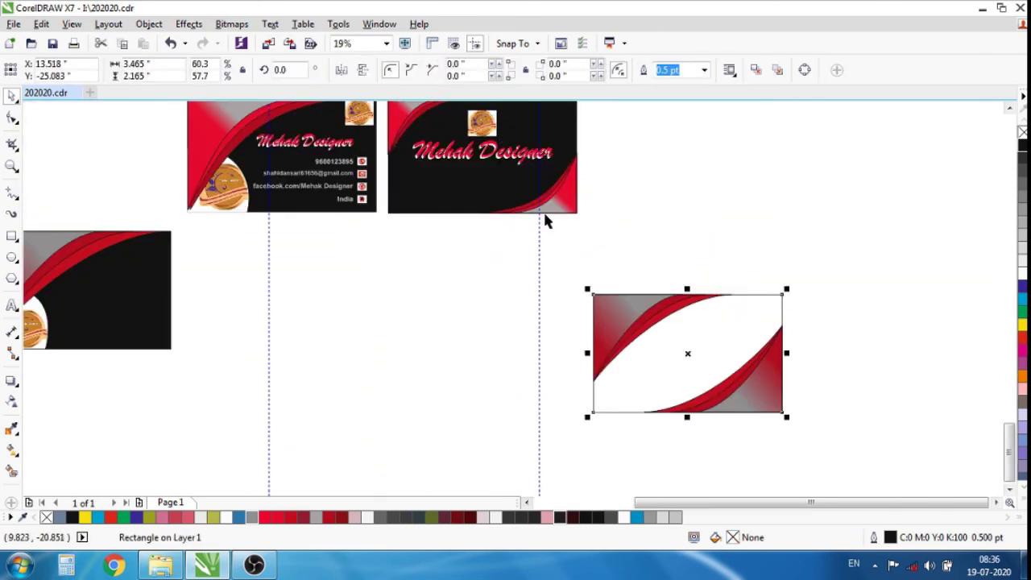
{"action": "left_click", "coordinate": [1022, 149]}
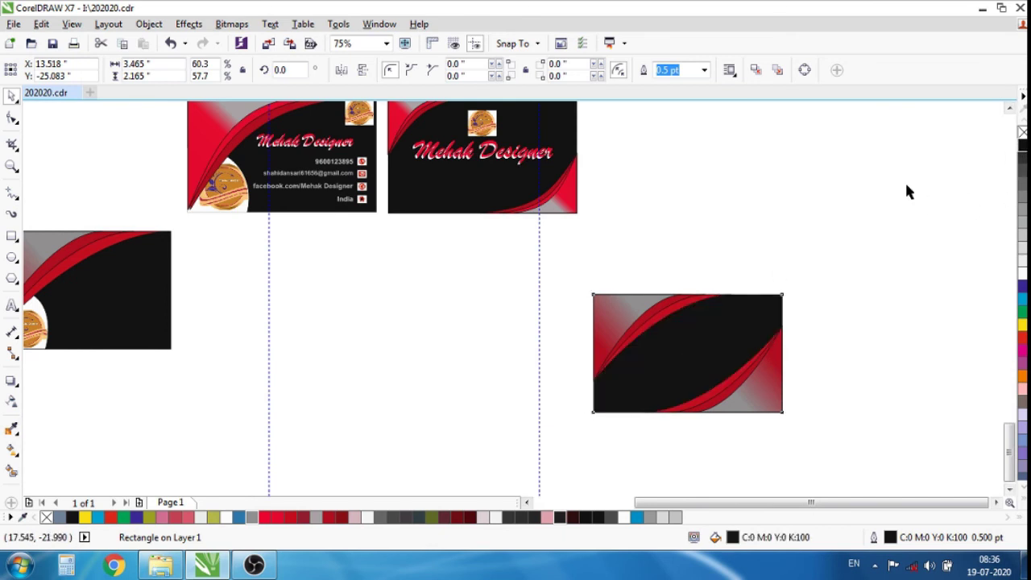
{"action": "left_click", "coordinate": [906, 191]}
Group the back card's black rectangle and its two corner curve groups into one object
{"action": "scroll", "coordinate": [782, 226], "scroll_direction": "down", "scroll_amount": 2}
{"action": "scroll", "coordinate": [776, 260], "scroll_direction": "up", "scroll_amount": 4}
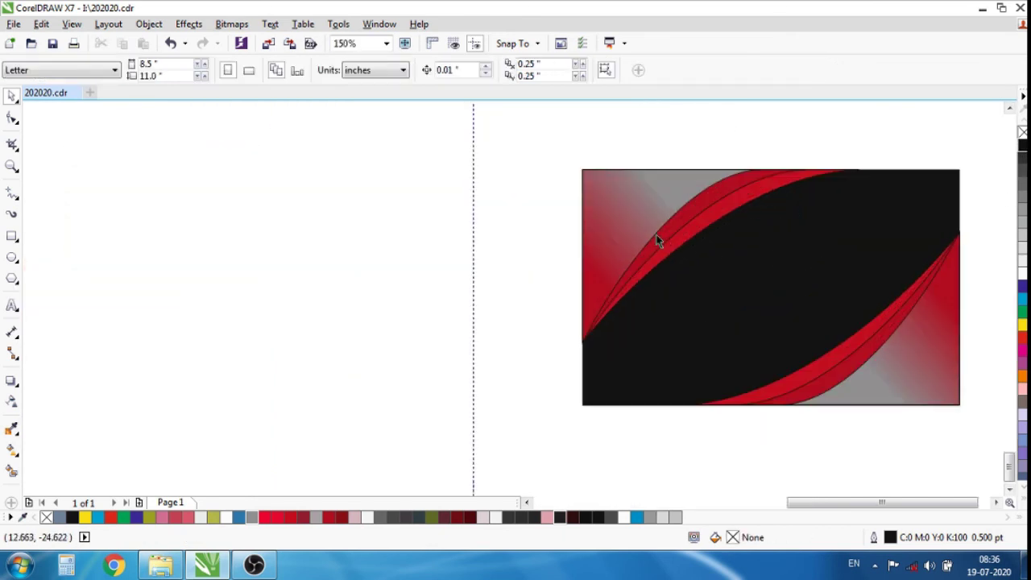
{"action": "scroll", "coordinate": [657, 241], "scroll_direction": "down", "scroll_amount": 1}
{"action": "scroll", "coordinate": [690, 259], "scroll_direction": "down", "scroll_amount": 1}
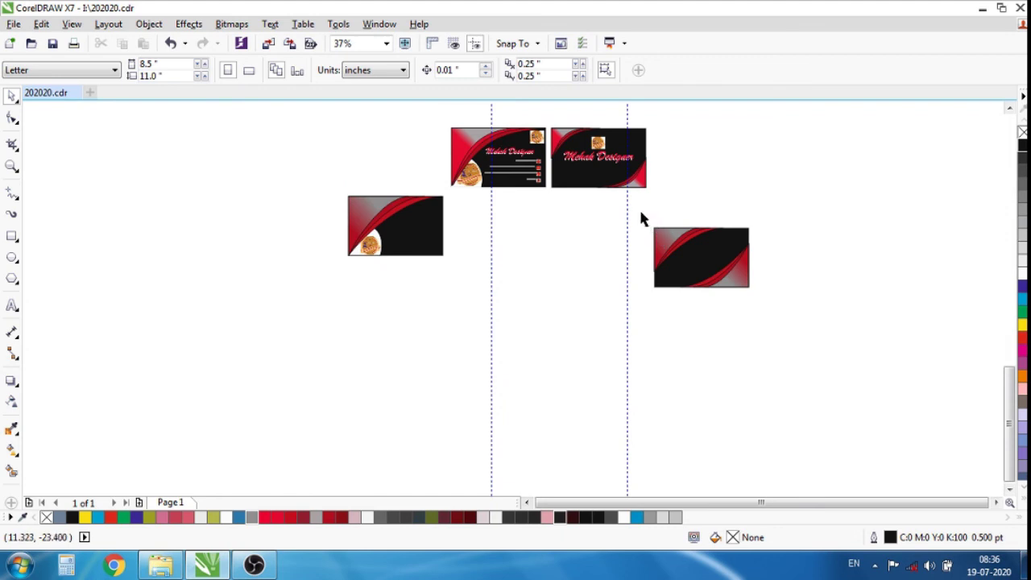
{"action": "left_click_drag", "start_coordinate": [642, 217], "coordinate": [802, 306]}
{"action": "left_click", "coordinate": [149, 24]}
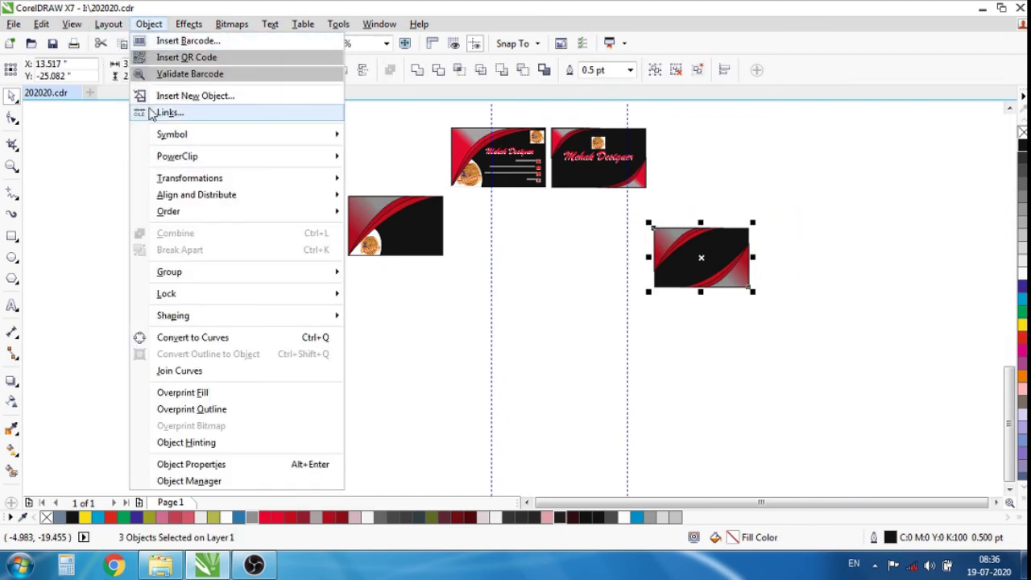
{"action": "mouse_move", "coordinate": [169, 271]}
{"action": "left_click", "coordinate": [399, 274]}
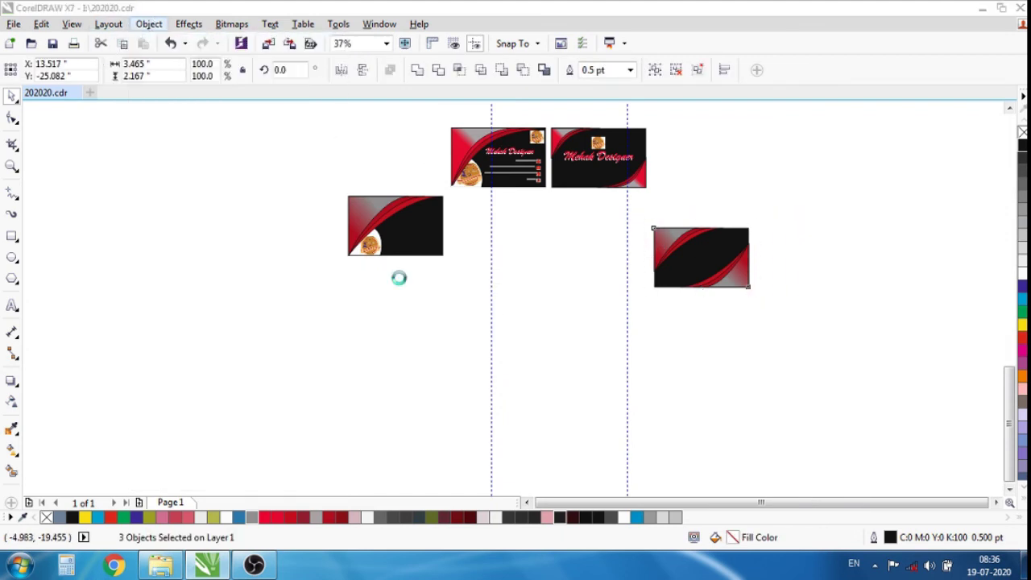
{"action": "left_click", "coordinate": [399, 278]}
Place the grouped back card and the front card side by side at the same height, below the two reference cards
{"action": "left_click", "coordinate": [713, 254]}
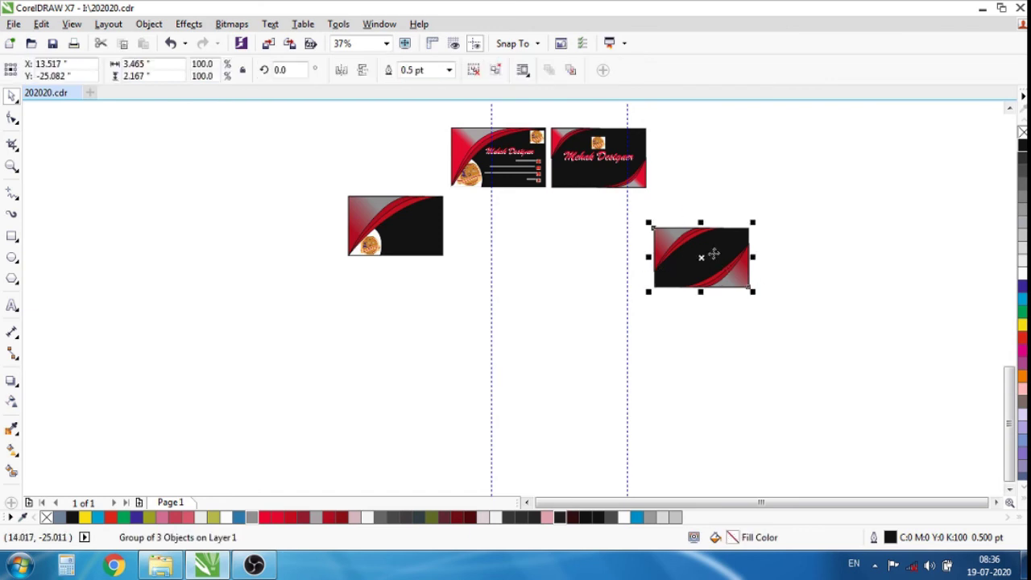
{"action": "left_click_drag", "start_coordinate": [714, 254], "coordinate": [525, 242]}
{"action": "left_click", "coordinate": [395, 219]}
{"action": "left_click_drag", "start_coordinate": [395, 219], "coordinate": [411, 242]}
{"action": "scroll", "coordinate": [432, 225], "scroll_direction": "up", "scroll_amount": 1}
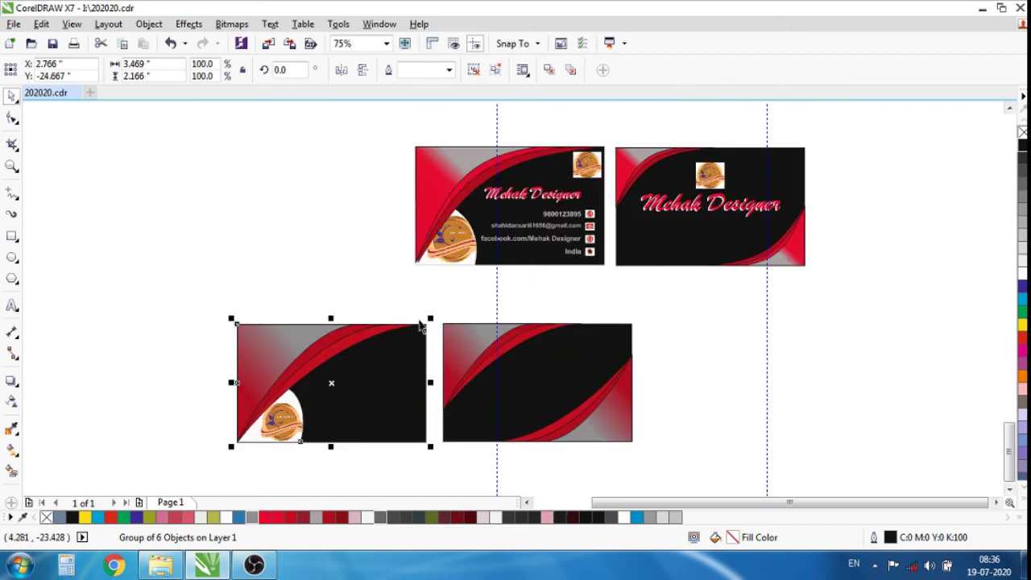
{"action": "left_click", "coordinate": [709, 182]}
{"action": "right_click", "coordinate": [708, 175]}
{"action": "key", "text": "Escape"}
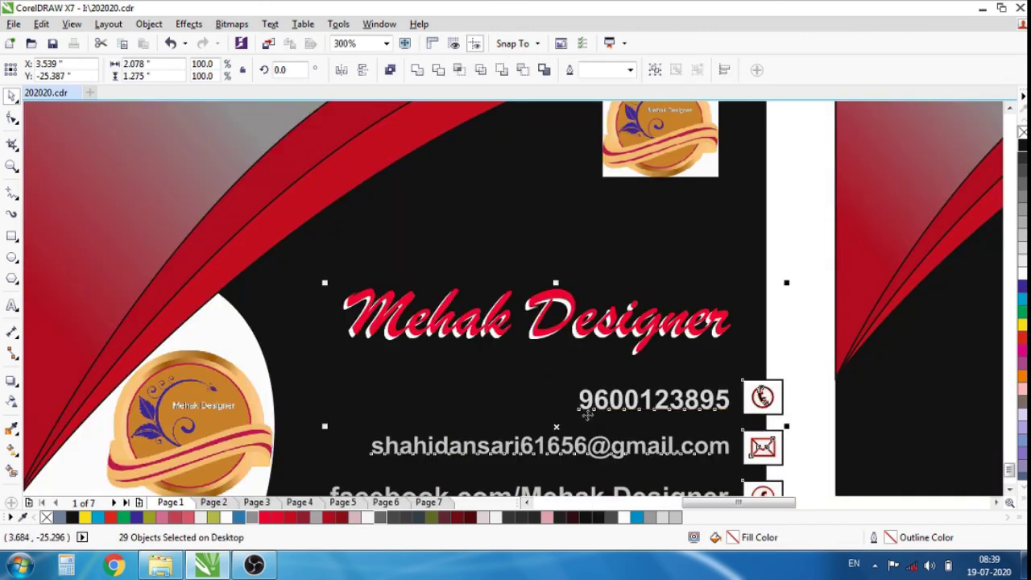
Move the front card's name, contact lines and icons up and slightly left so they sit inside the black background
{"action": "left_click_drag", "start_coordinate": [556, 426], "coordinate": [522, 339]}
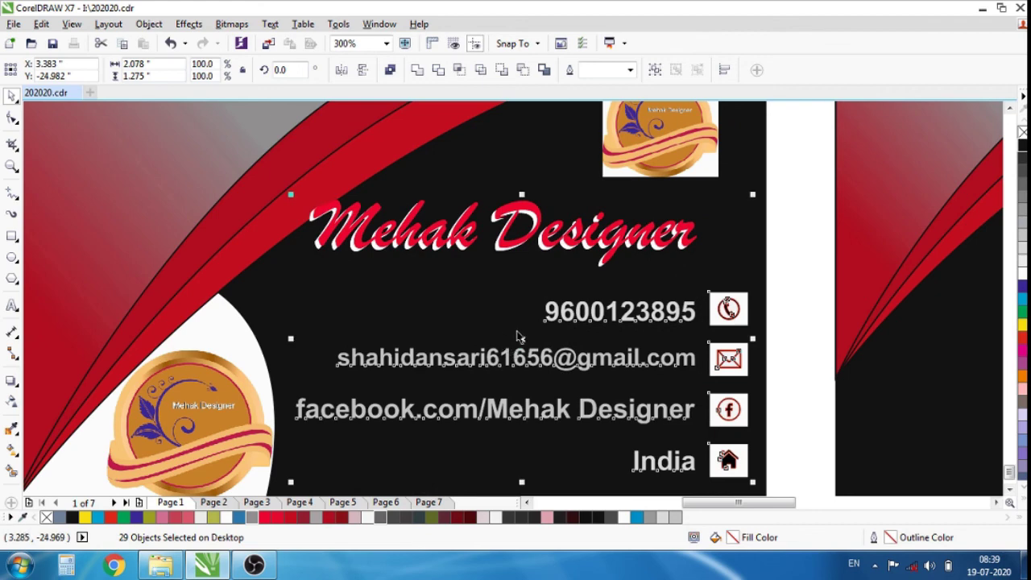
{"action": "scroll", "coordinate": [519, 336], "scroll_direction": "down", "scroll_amount": 3}
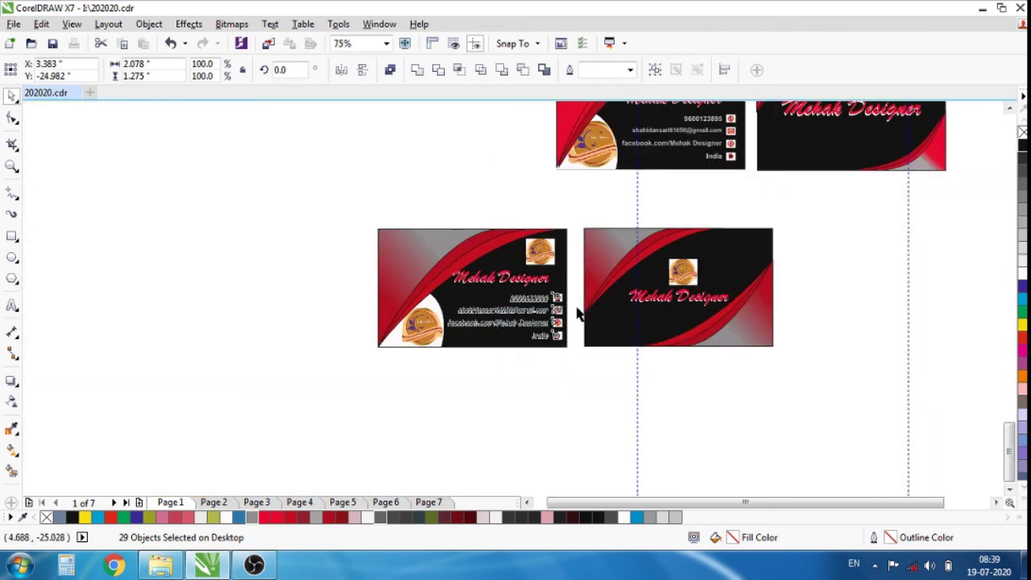
{"action": "left_click", "coordinate": [871, 245]}
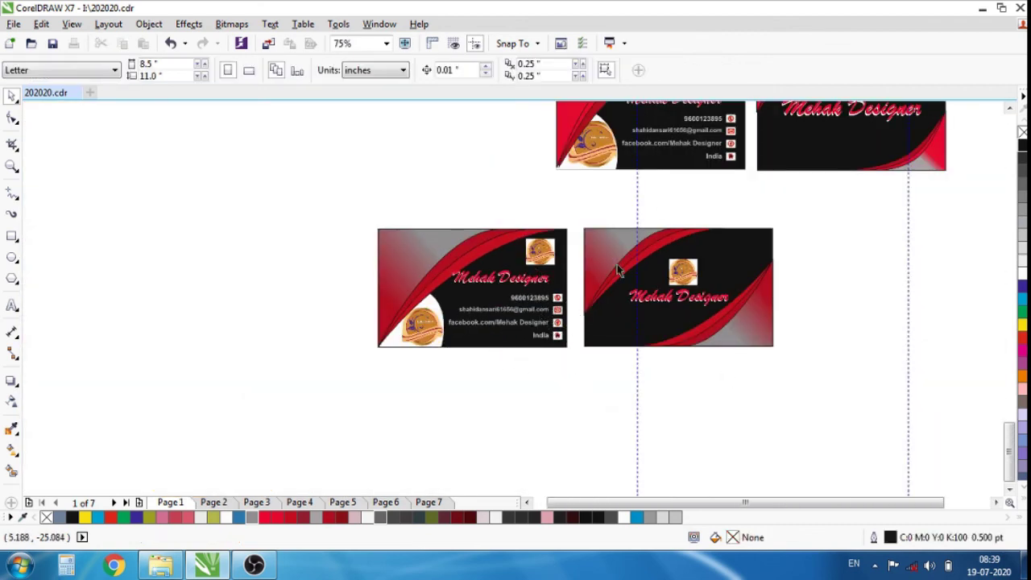
Select both finished cards and examine the front and back layouts, including the curves, badges, name and contact details
{"action": "scroll", "coordinate": [617, 271], "scroll_direction": "down", "scroll_amount": 1}
{"action": "scroll", "coordinate": [556, 279], "scroll_direction": "up", "scroll_amount": 3}
{"action": "scroll", "coordinate": [602, 292], "scroll_direction": "down", "scroll_amount": 2}
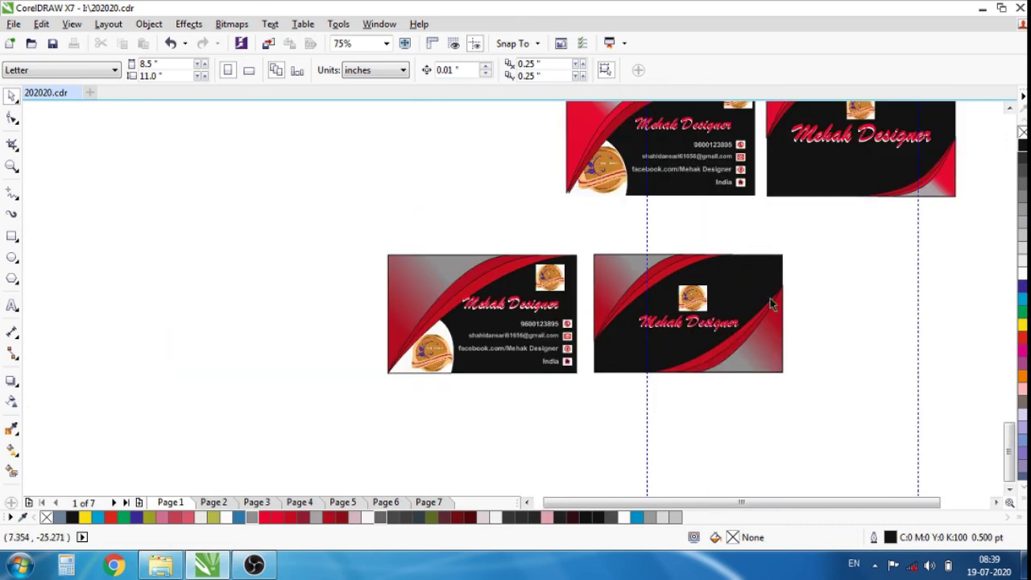
{"action": "scroll", "coordinate": [669, 283], "scroll_direction": "down", "scroll_amount": 2}
{"action": "scroll", "coordinate": [649, 274], "scroll_direction": "up", "scroll_amount": 2}
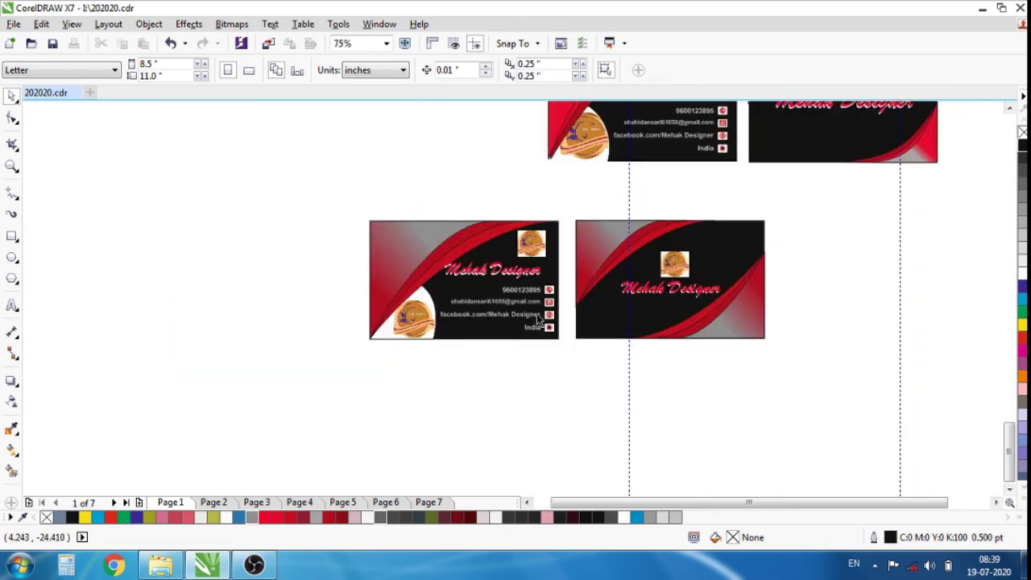
{"action": "left_click_drag", "start_coordinate": [309, 193], "coordinate": [891, 385]}
{"action": "scroll", "coordinate": [606, 307], "scroll_direction": "up", "scroll_amount": 2}
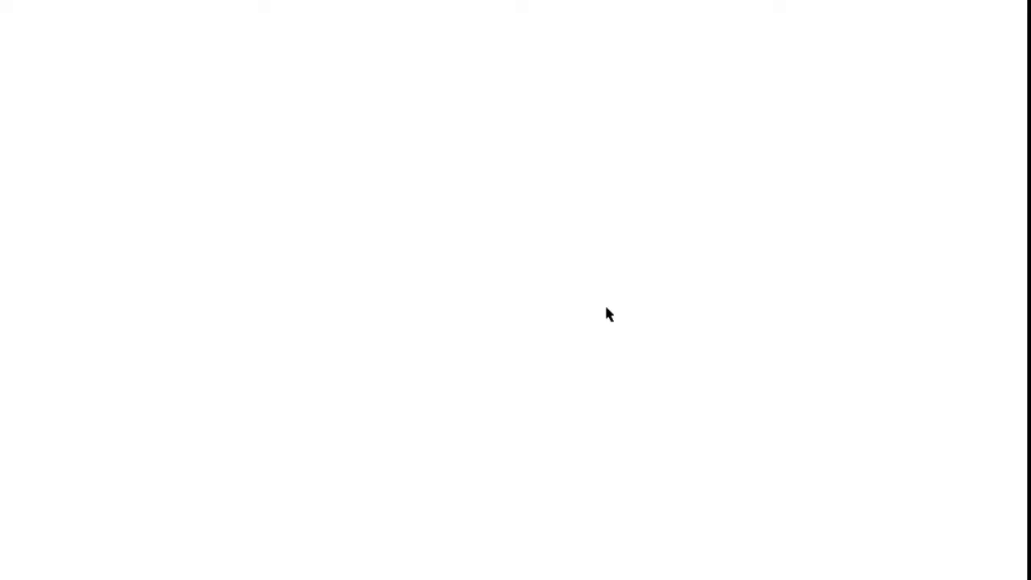
{"action": "scroll", "coordinate": [559, 320], "scroll_direction": "down", "scroll_amount": 2}
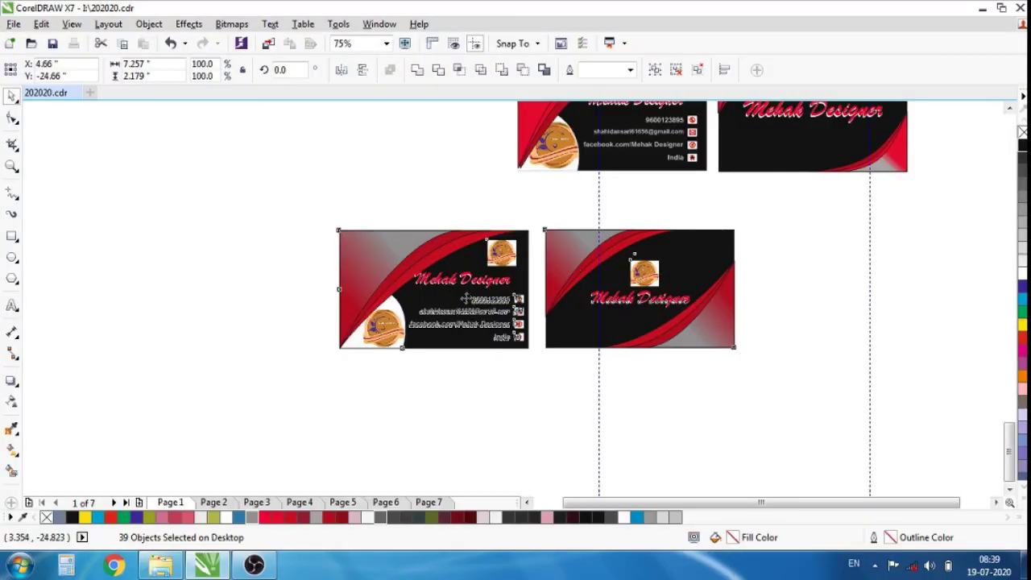
{"action": "scroll", "coordinate": [466, 298], "scroll_direction": "up", "scroll_amount": 1}
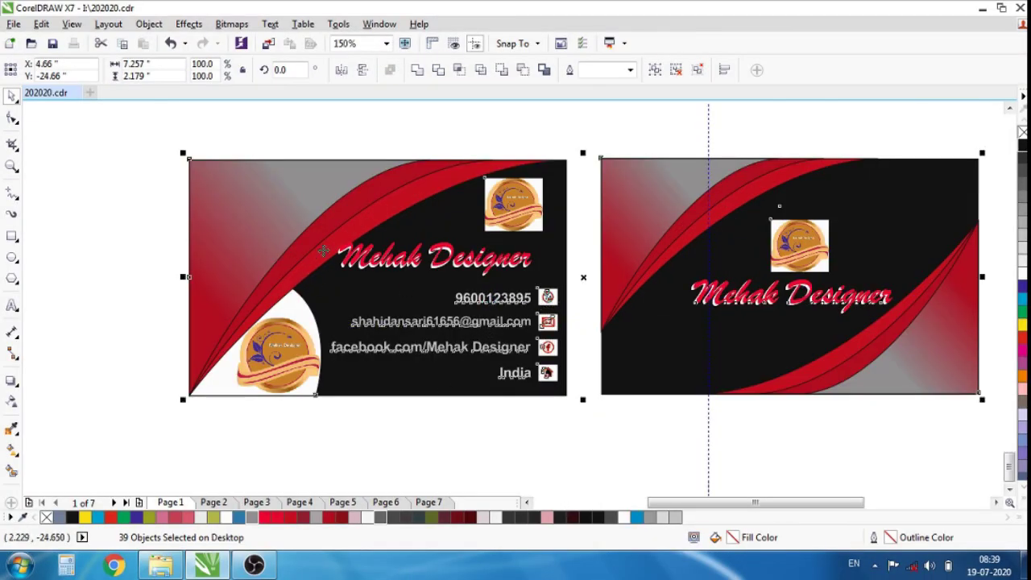
{"action": "scroll", "coordinate": [322, 251], "scroll_direction": "up", "scroll_amount": 1}
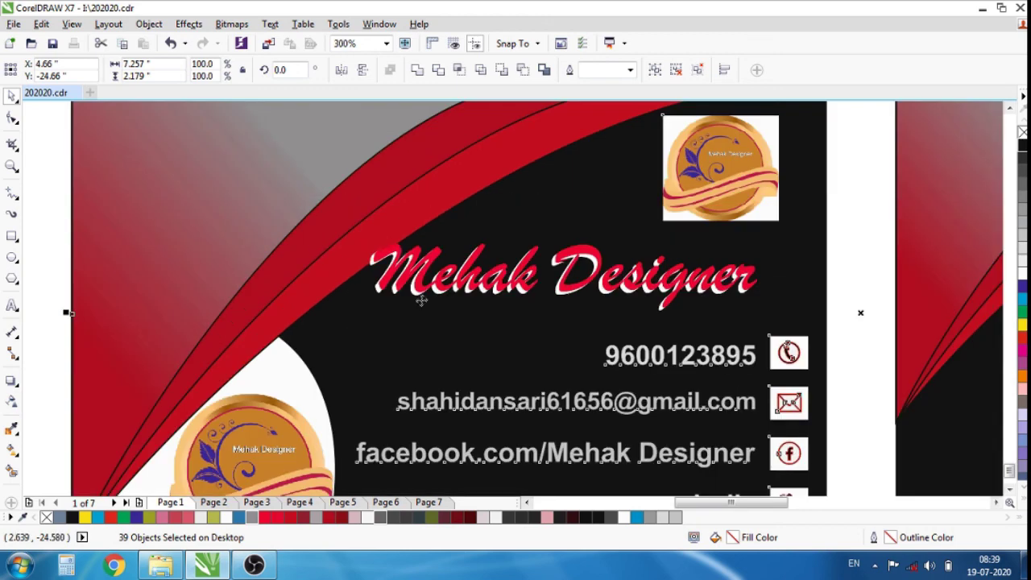
{"action": "scroll", "coordinate": [455, 308], "scroll_direction": "down", "scroll_amount": 1}
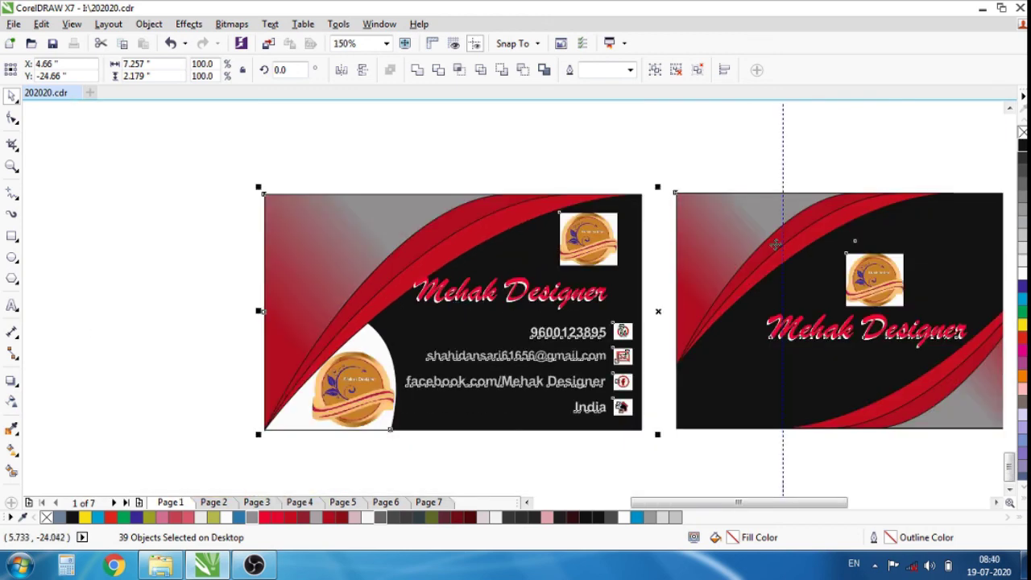